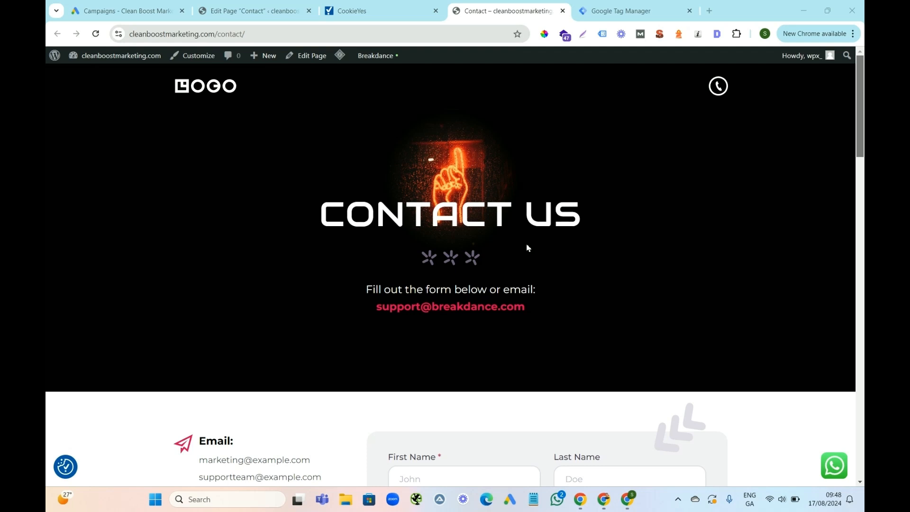
Review the contact page's form and phone number, and check the trigger list in Google Tag Manager.
left_click_drag(863, 118, 850, 185)
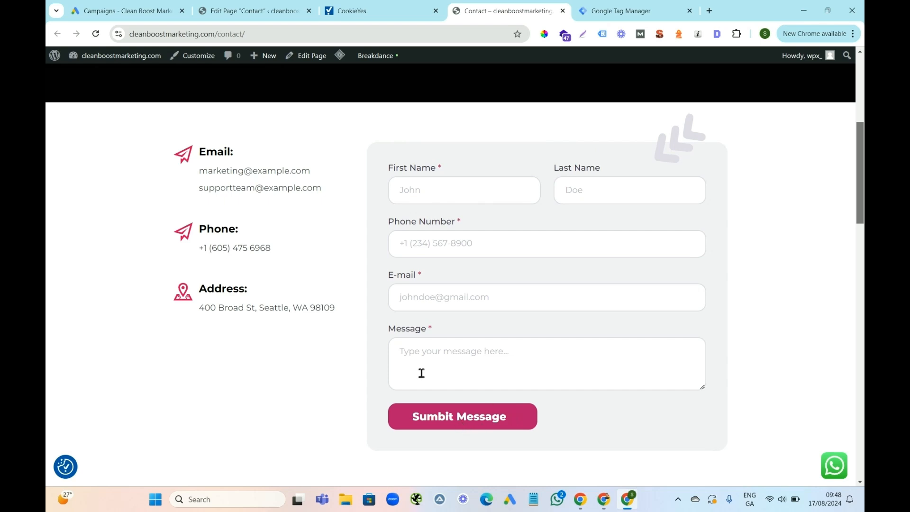
left_click(616, 11)
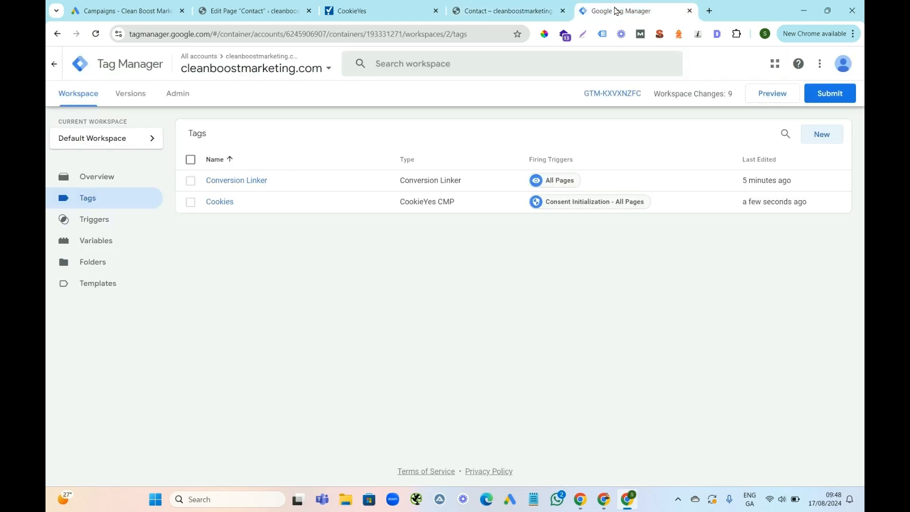
left_click(97, 226)
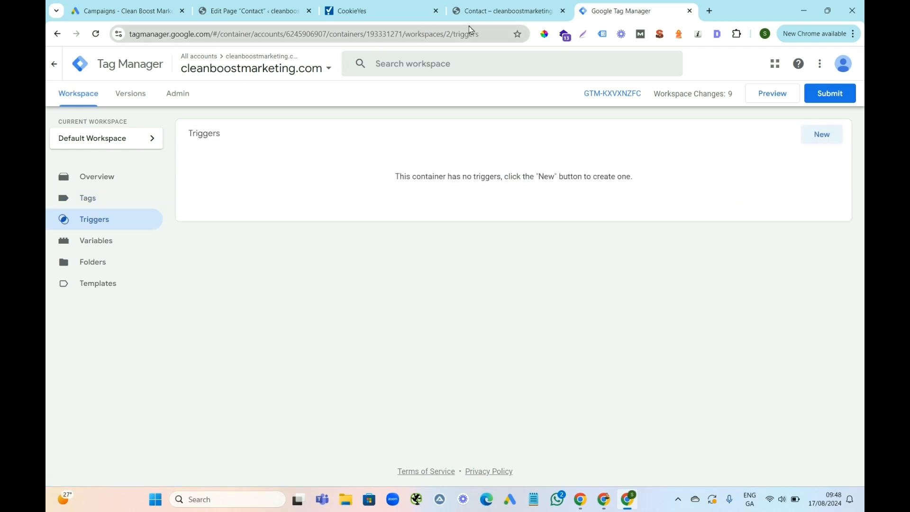
left_click(474, 11)
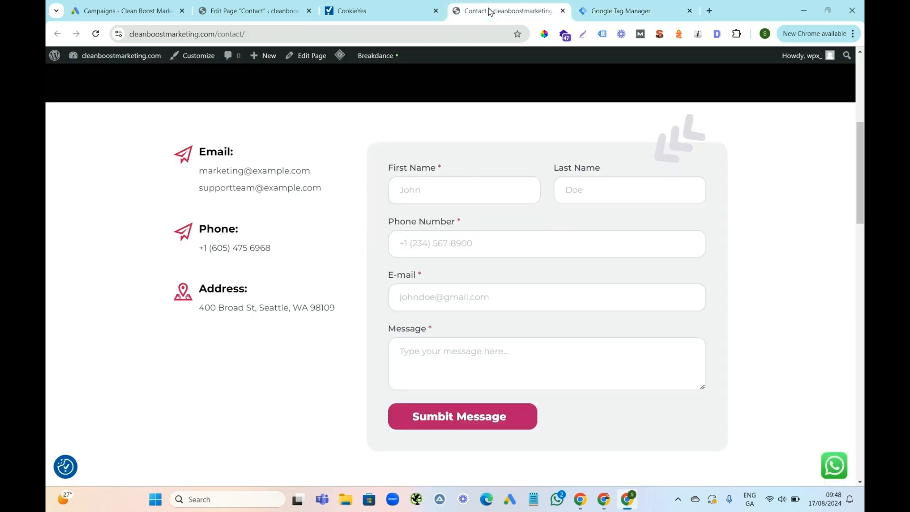
left_click_drag(274, 253, 199, 254)
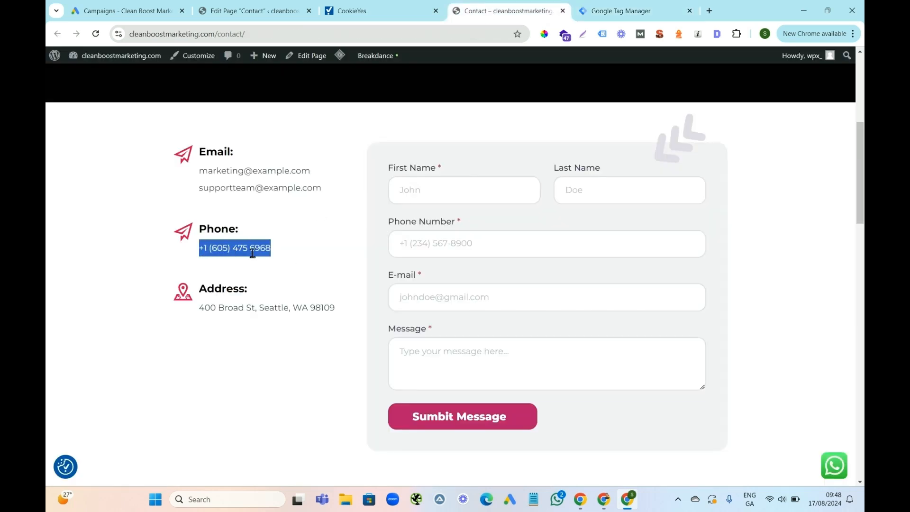
left_click(614, 17)
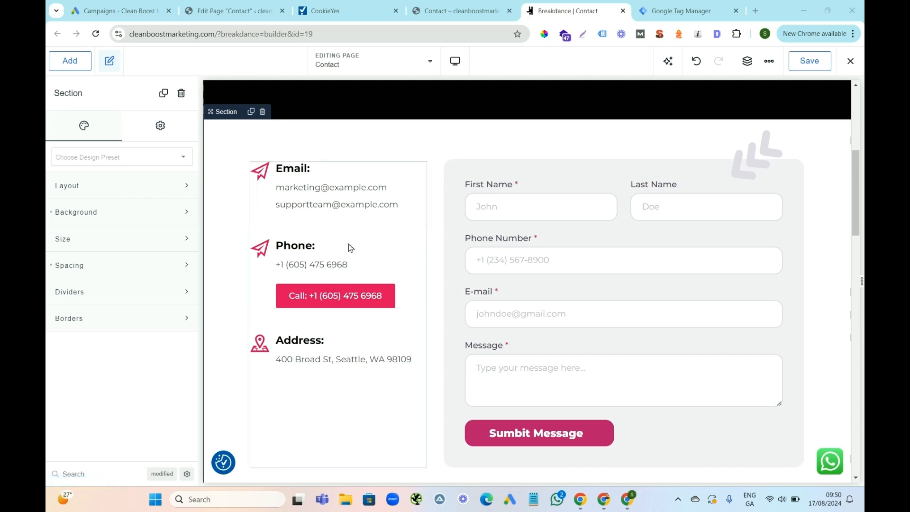
Inspect the text and link settings of the call button in the contact page's Phone icon box in Breakdance.
left_click(333, 288)
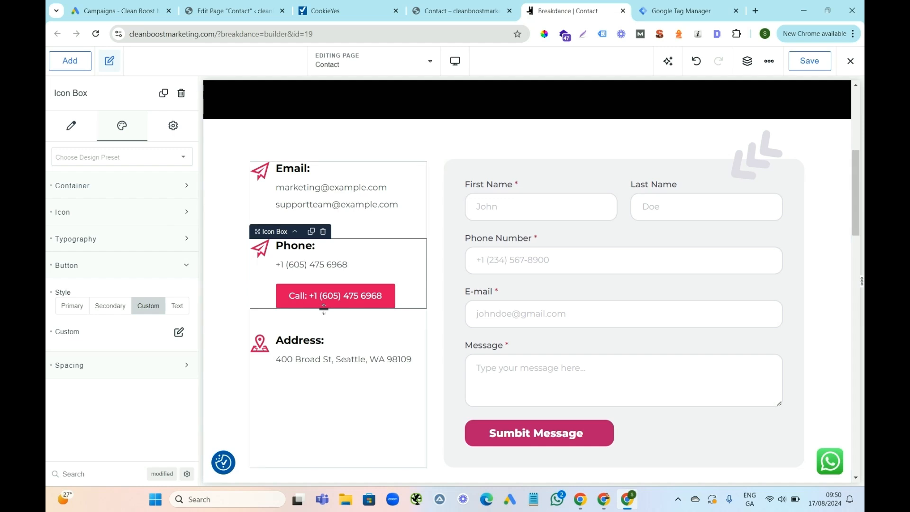
left_click(72, 127)
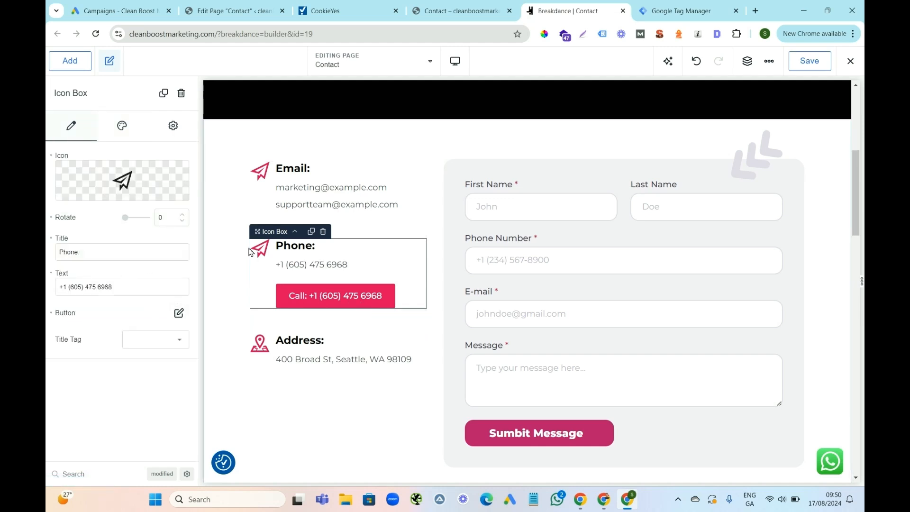
left_click(178, 313)
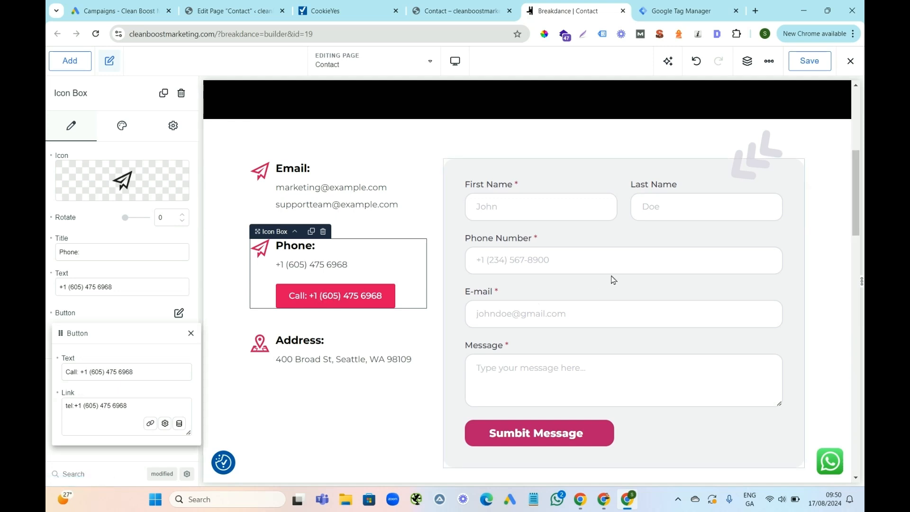
Enable Redirect After Submit for the contact form.
left_click(629, 264)
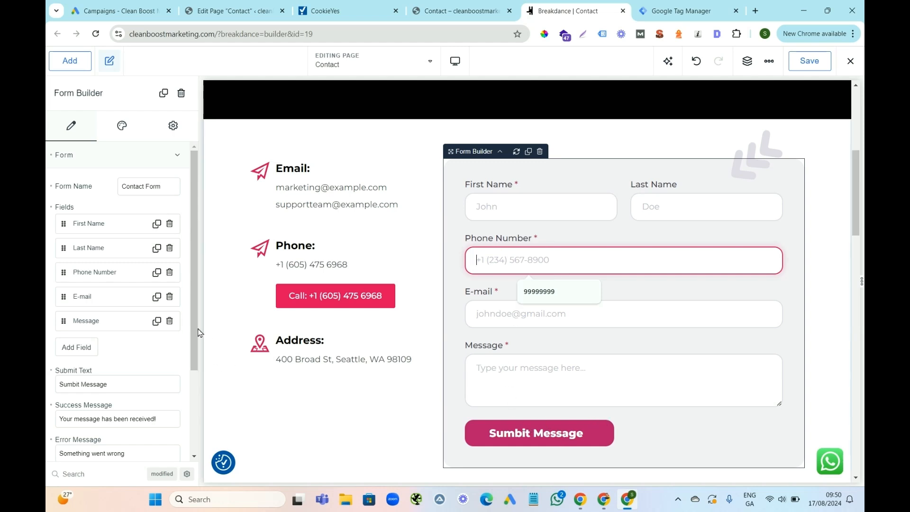
left_click_drag(196, 334, 192, 446)
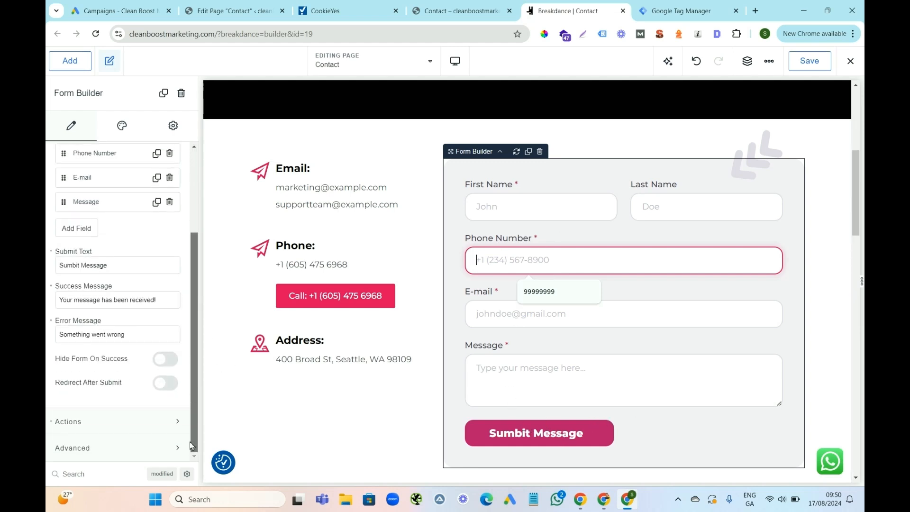
left_click(164, 382)
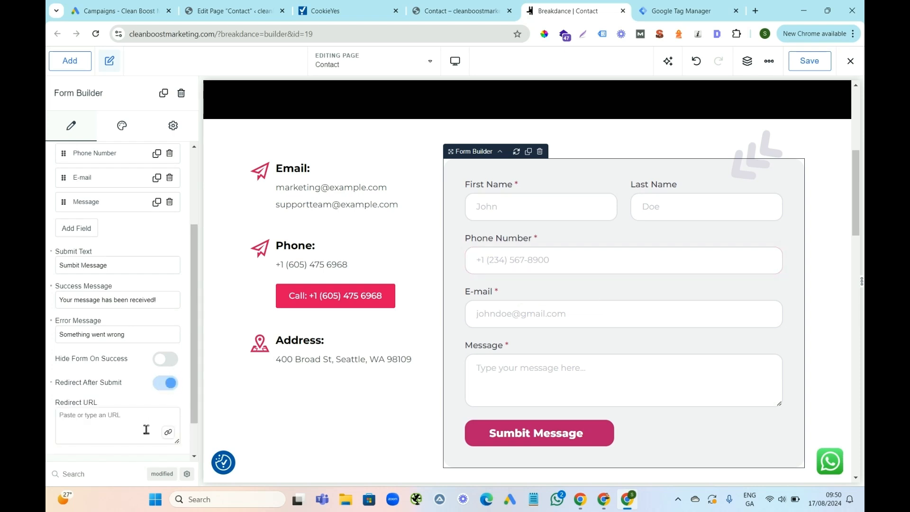
left_click(220, 36)
left_click(220, 36)
left_click_drag(246, 38, 127, 37)
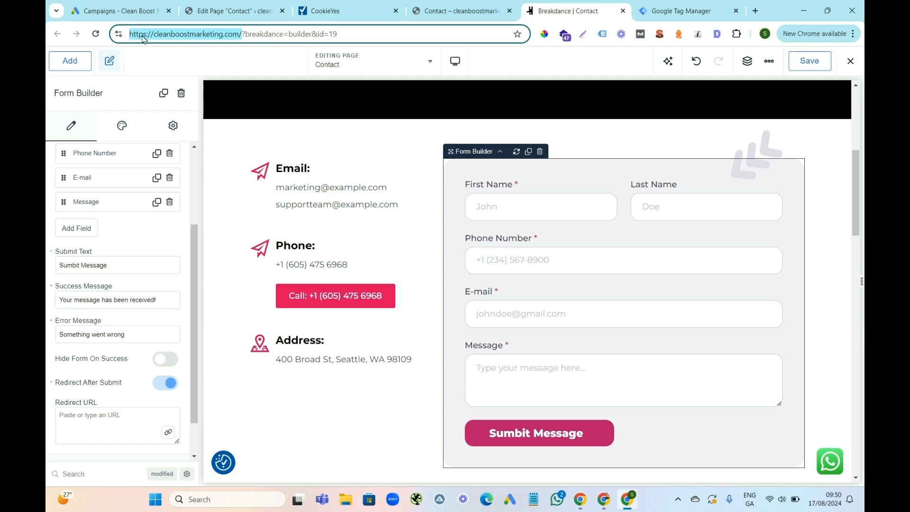
right_click(144, 39)
left_click(198, 133)
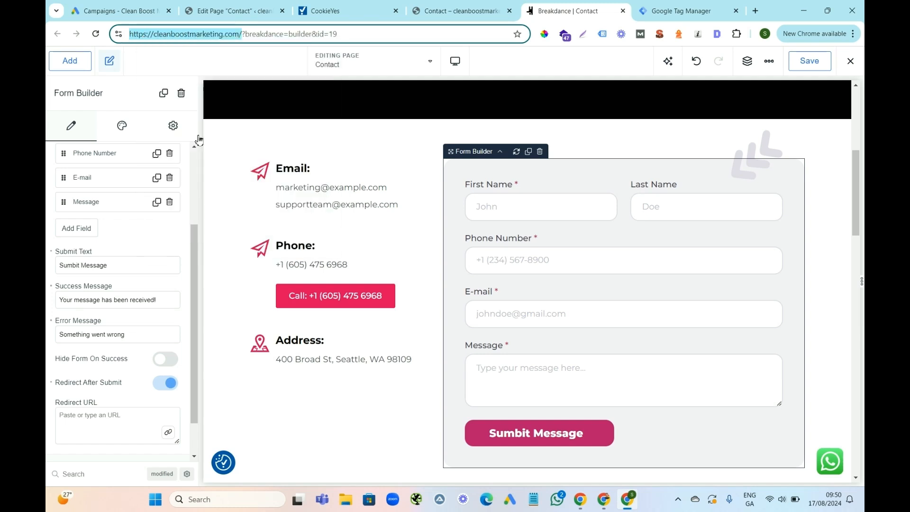
left_click(98, 414)
key("ctrl+v")
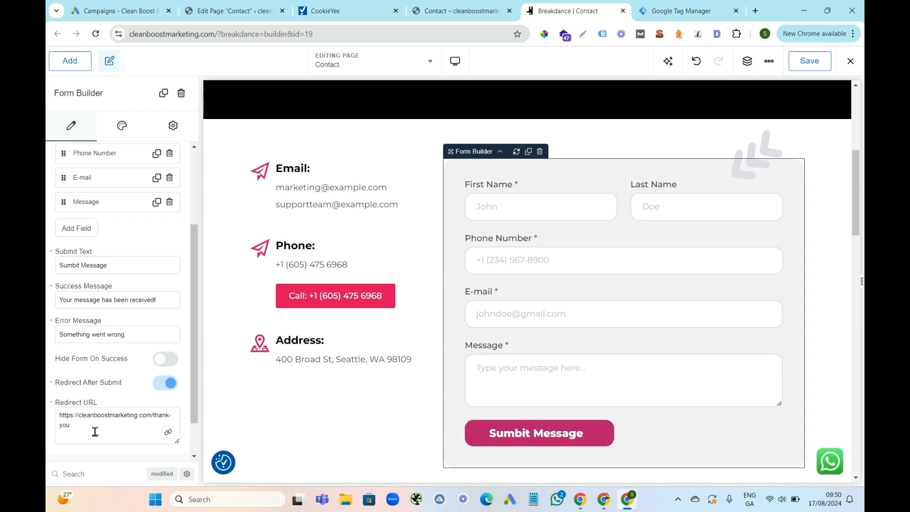
left_click_drag(75, 428, 158, 418)
left_click(226, 425)
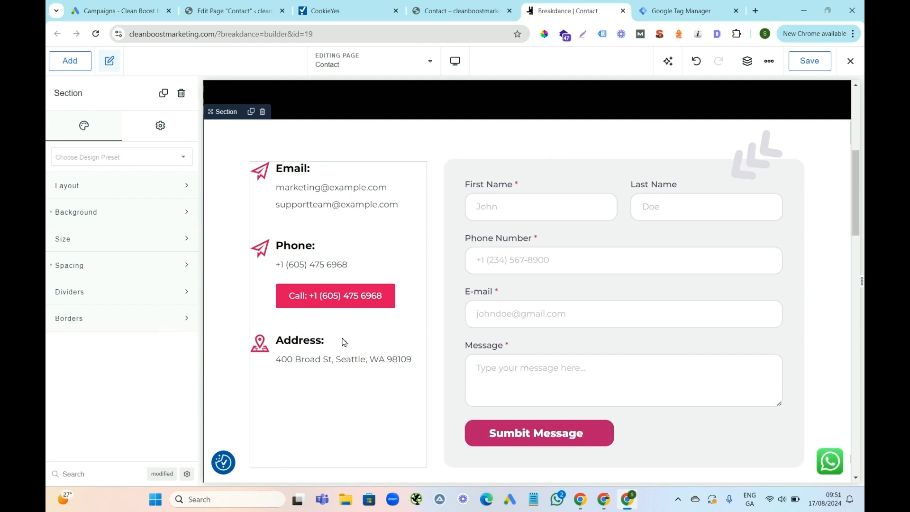
left_click(813, 69)
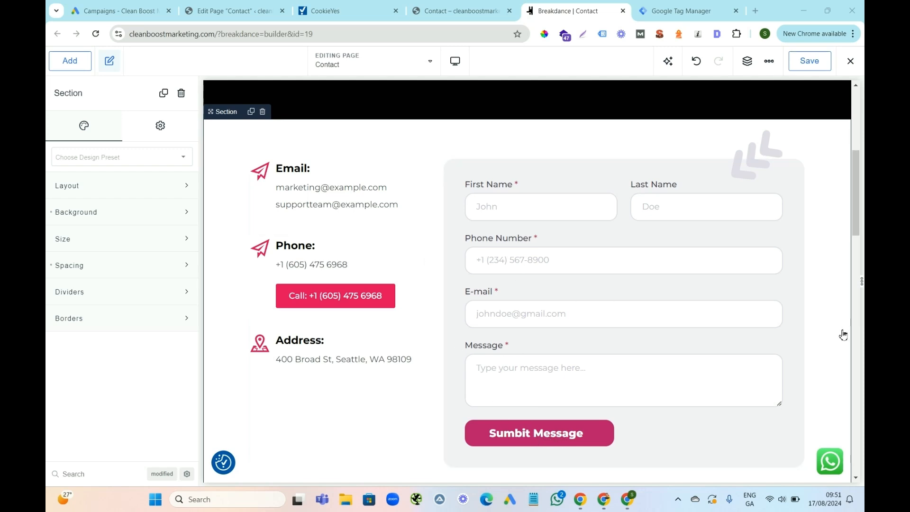
Check the link settings of the Thank You page in the WordPress editor.
left_click(677, 11)
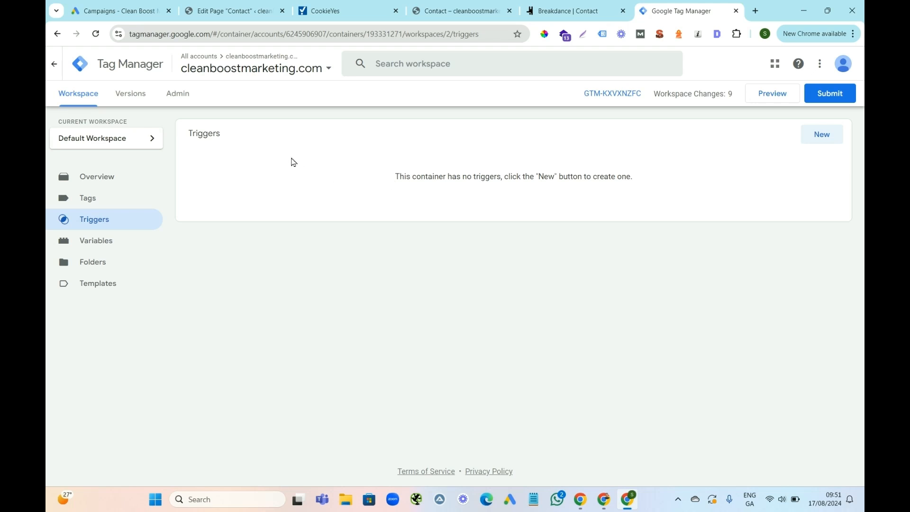
left_click(124, 15)
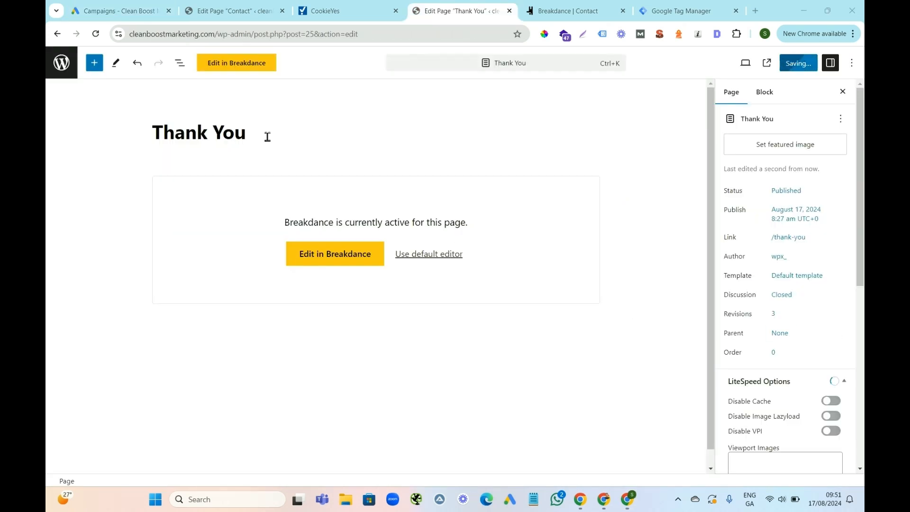
left_click(788, 241)
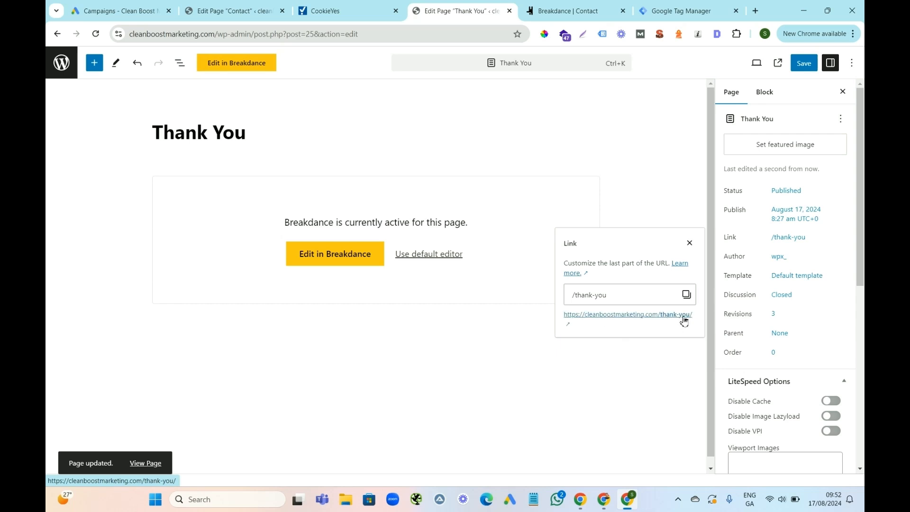
left_click(627, 125)
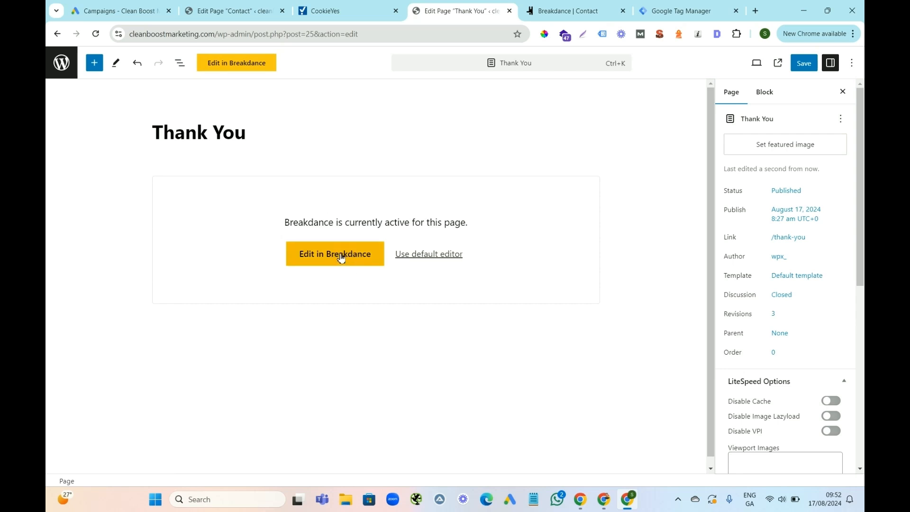
Open the Thank You page in Breakdance and inspect the text and link of its Learn More button.
left_click(341, 258)
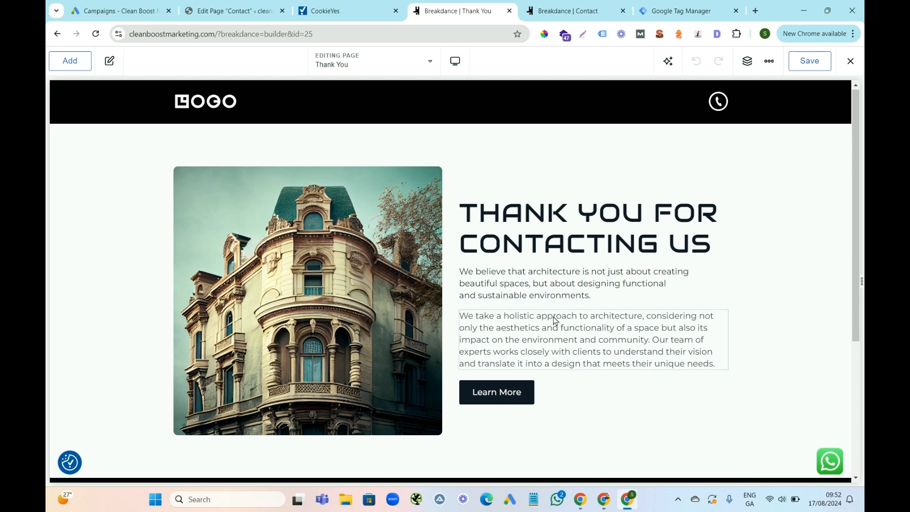
left_click(499, 399)
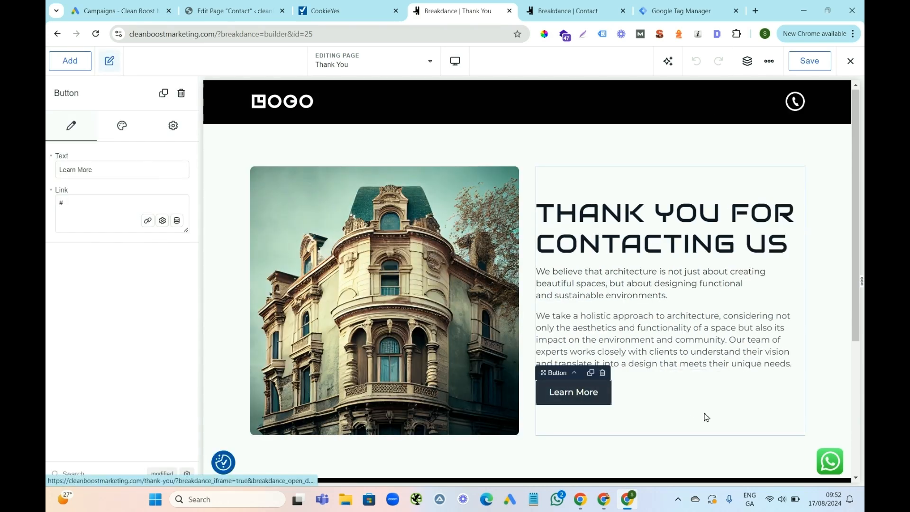
left_click(705, 416)
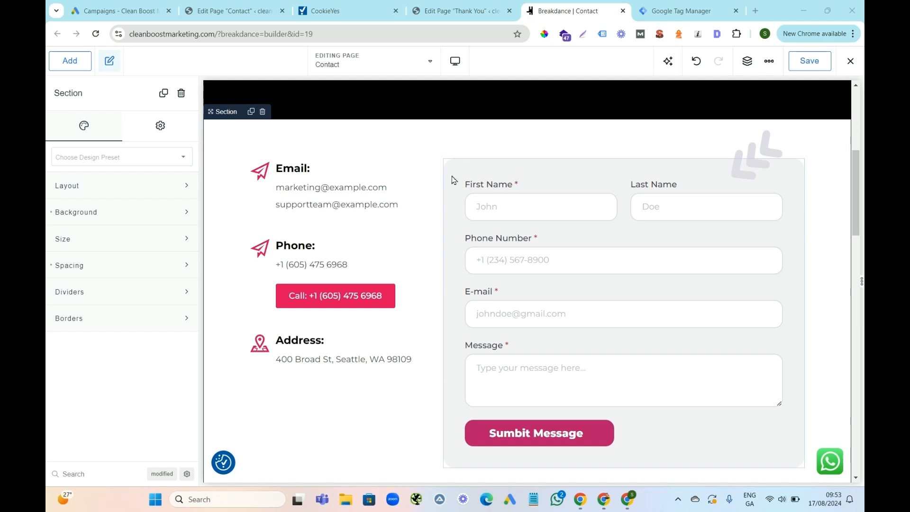
Create a new trigger in Google Tag Manager and name it "Phone Number Website".
left_click(670, 15)
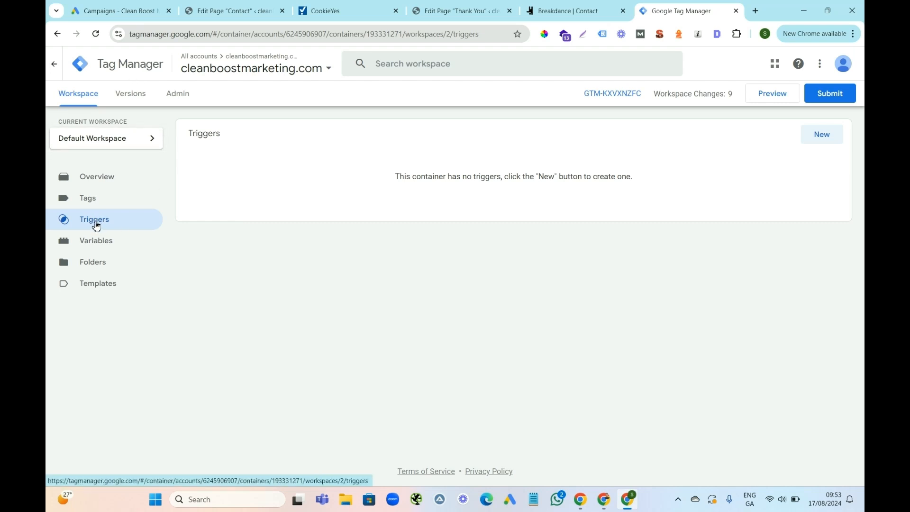
left_click(822, 136)
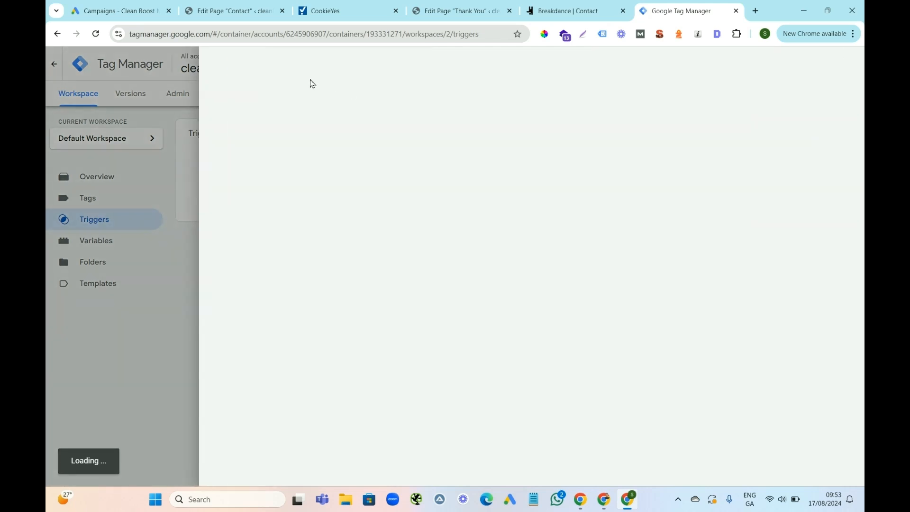
left_click(285, 68)
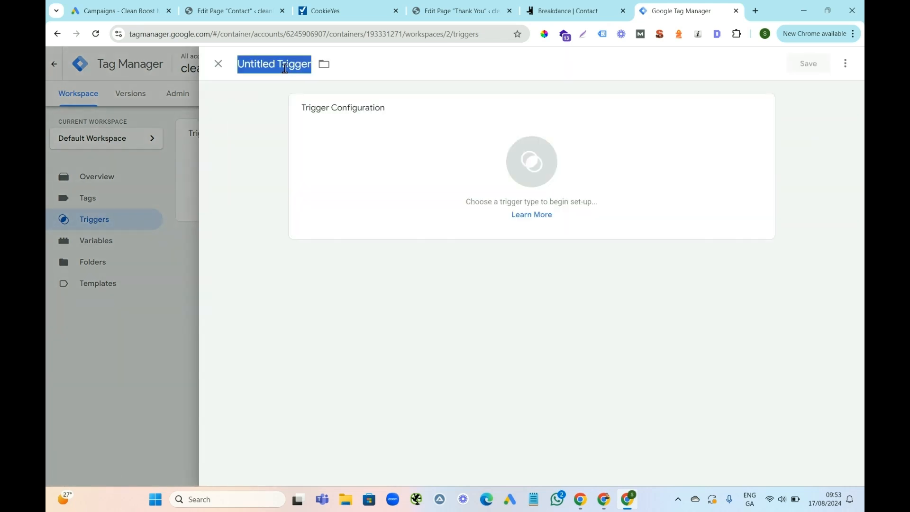
type("Ph")
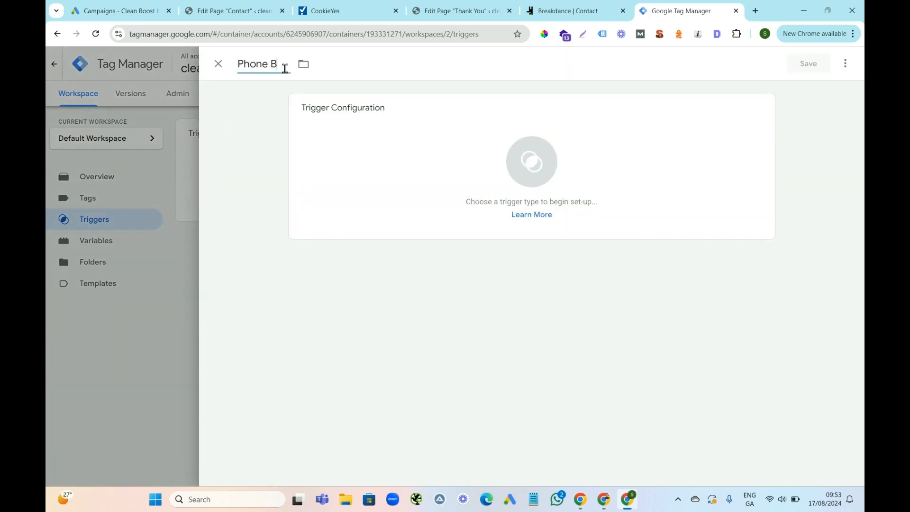
type("one Number We")
type("vbs")
key("BackSpace")
key("BackSpace")
key("BackSpace")
type("bsite")
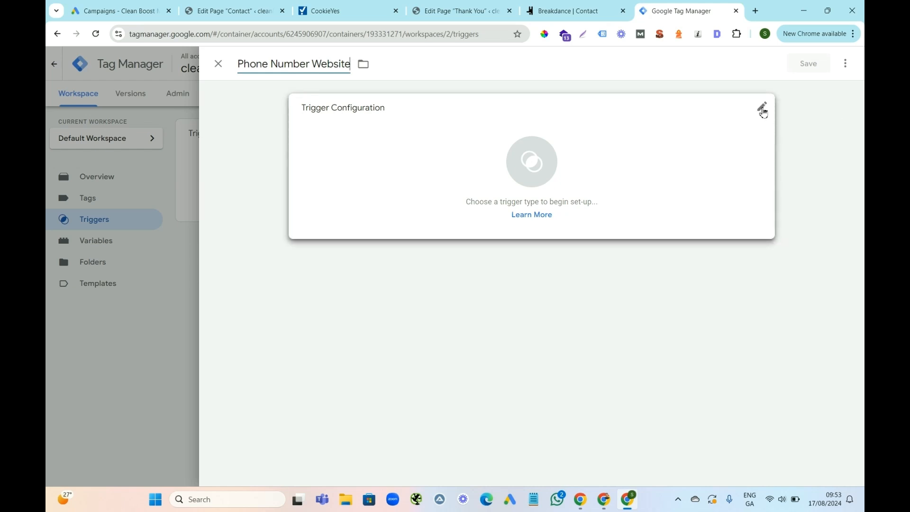
Set the trigger type to Click - All Elements, firing on Some Clicks, with Click Text as the condition variable.
left_click(763, 110)
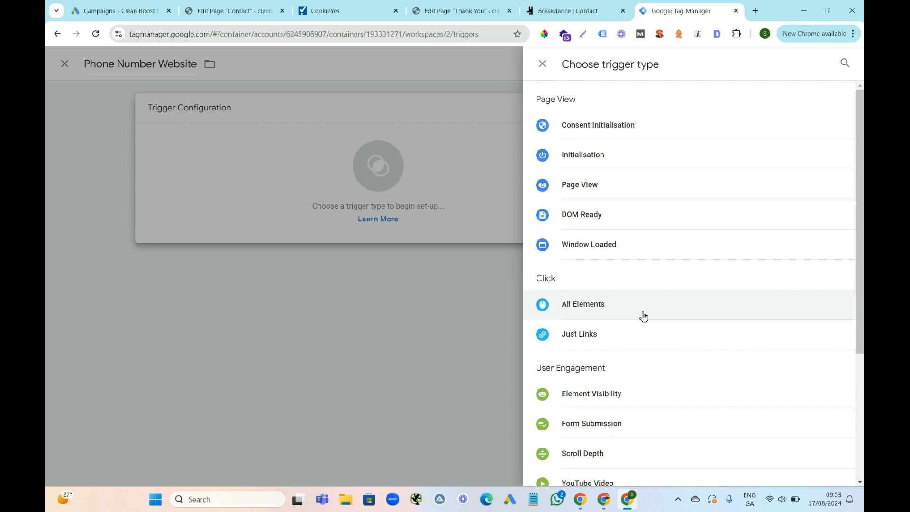
left_click(587, 309)
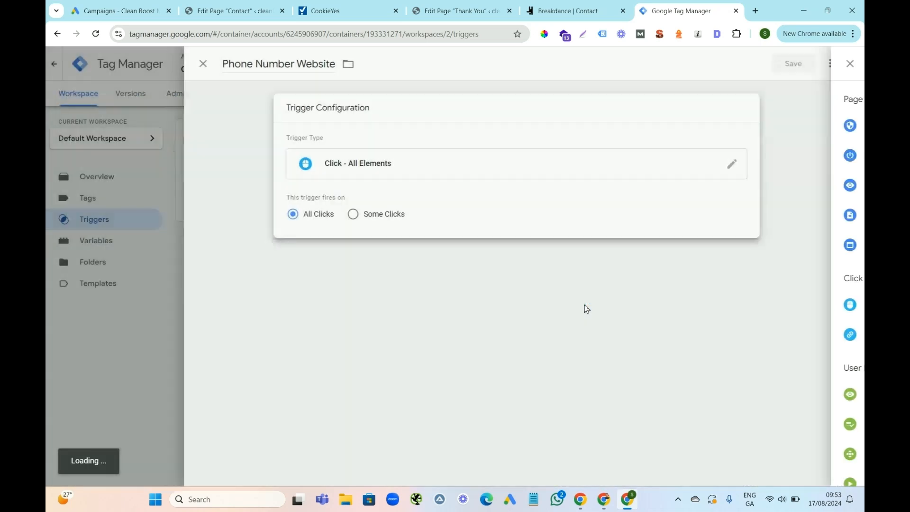
left_click(369, 214)
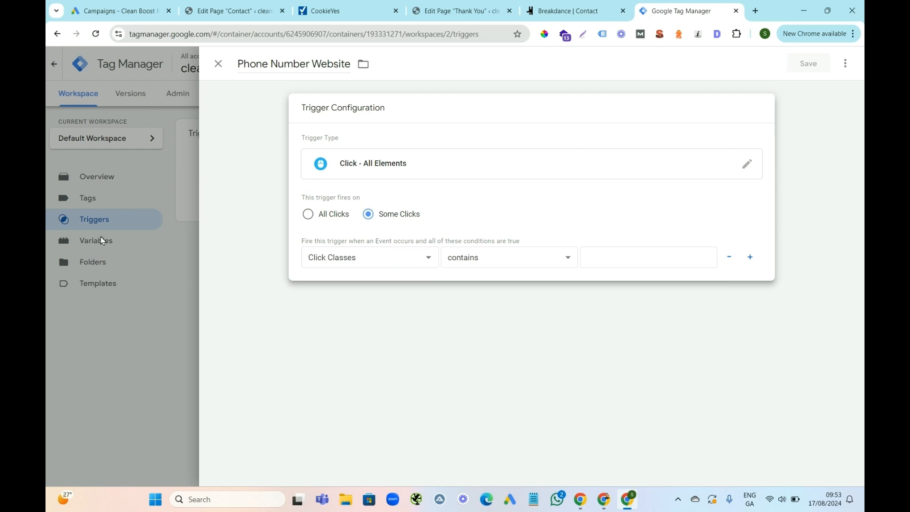
left_click(429, 261)
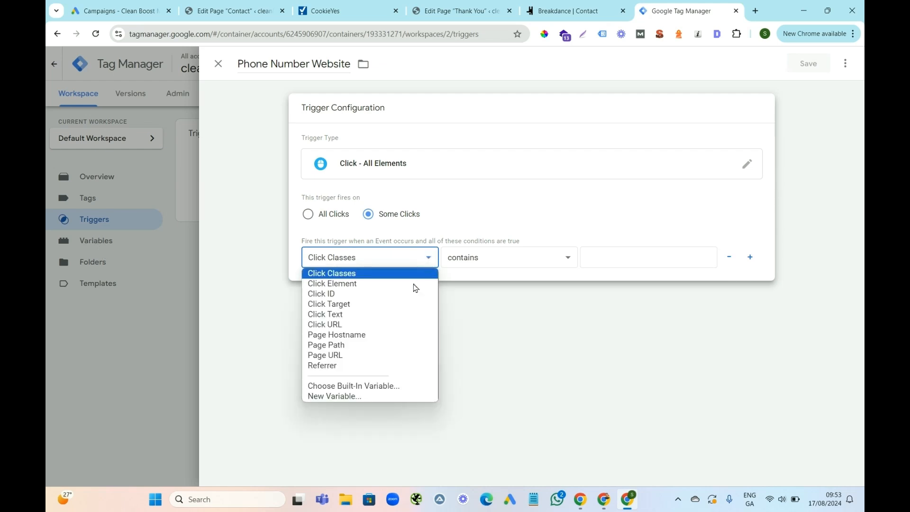
left_click(345, 316)
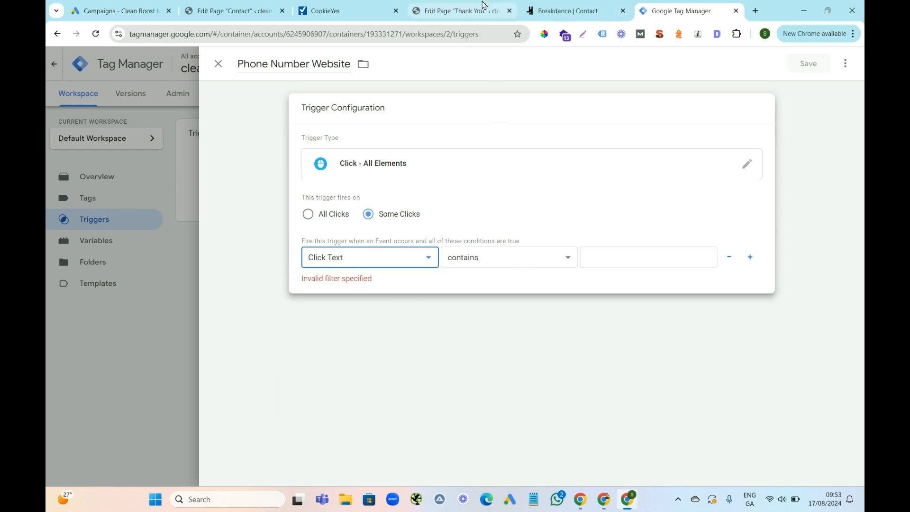
Copy the phone number from the call button's text in the Contact page's Phone icon box in Breakdance.
left_click(550, 12)
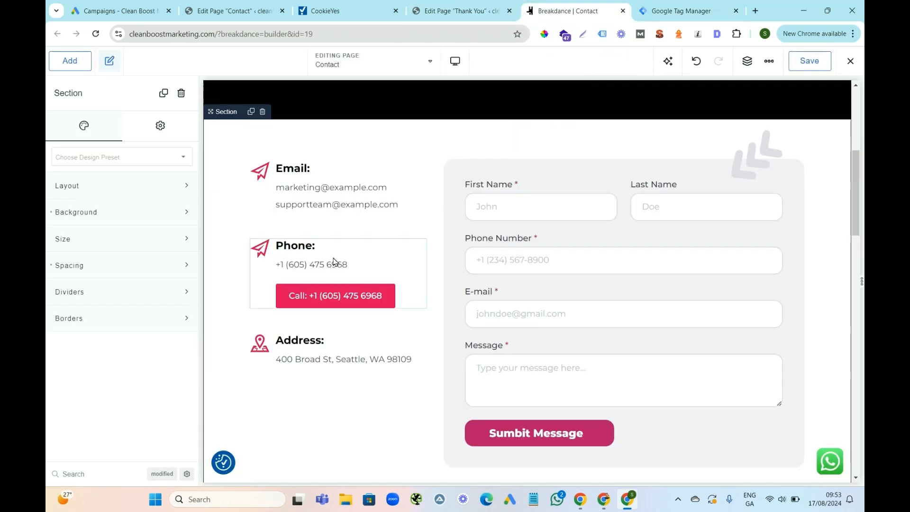
left_click(336, 290)
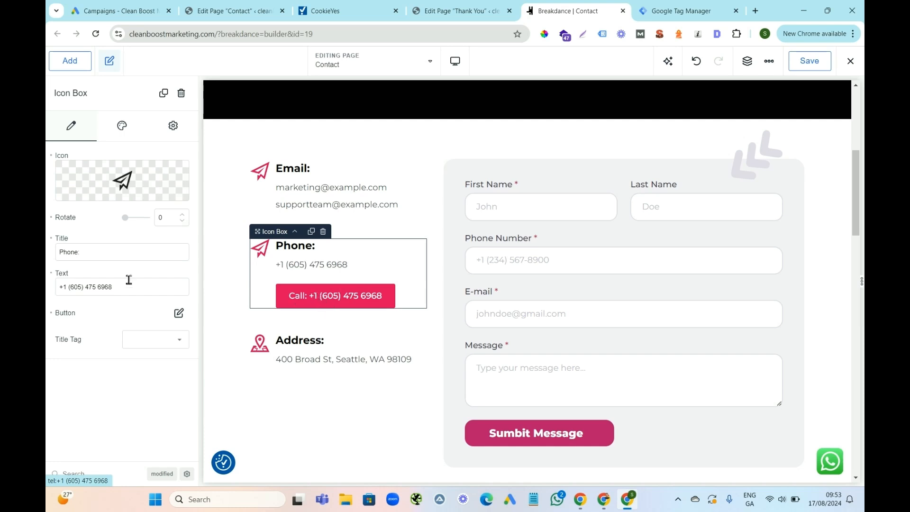
left_click(178, 313)
left_click_drag(146, 374, 83, 375)
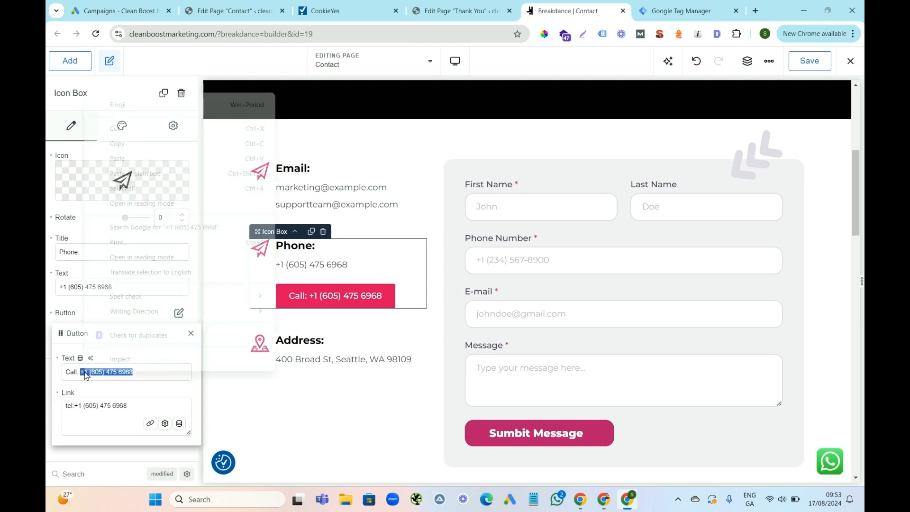
right_click(83, 374)
left_click(122, 142)
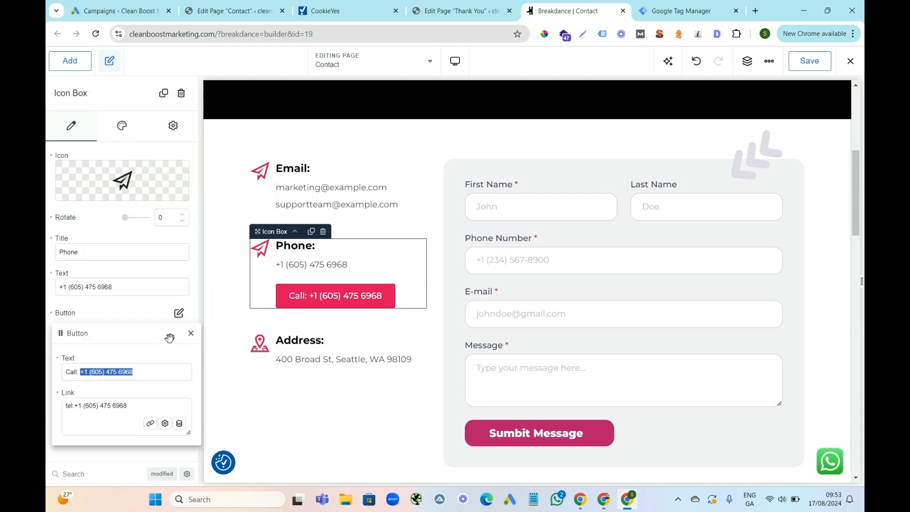
left_click(91, 374)
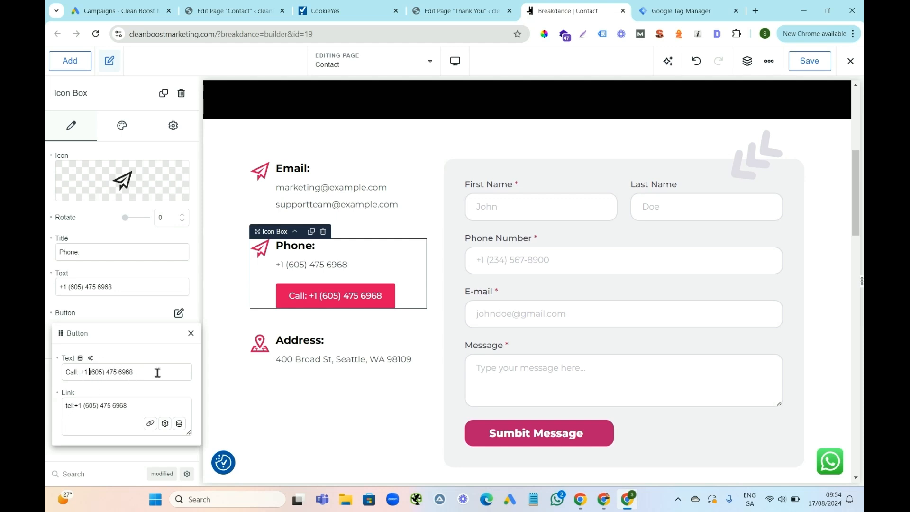
left_click_drag(135, 375, 83, 374)
right_click(84, 374)
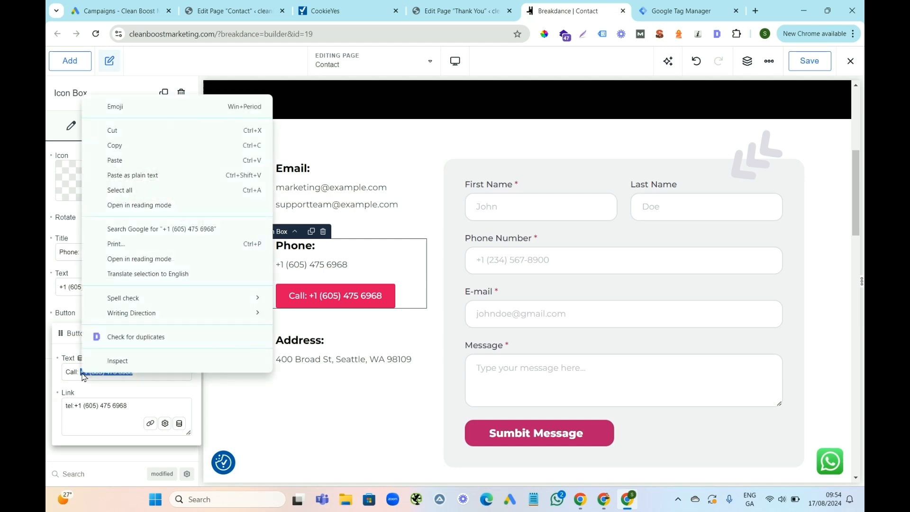
left_click(116, 146)
Paste the phone number as the Click Text condition value in the Google Tag Manager trigger and save the trigger.
left_click(658, 11)
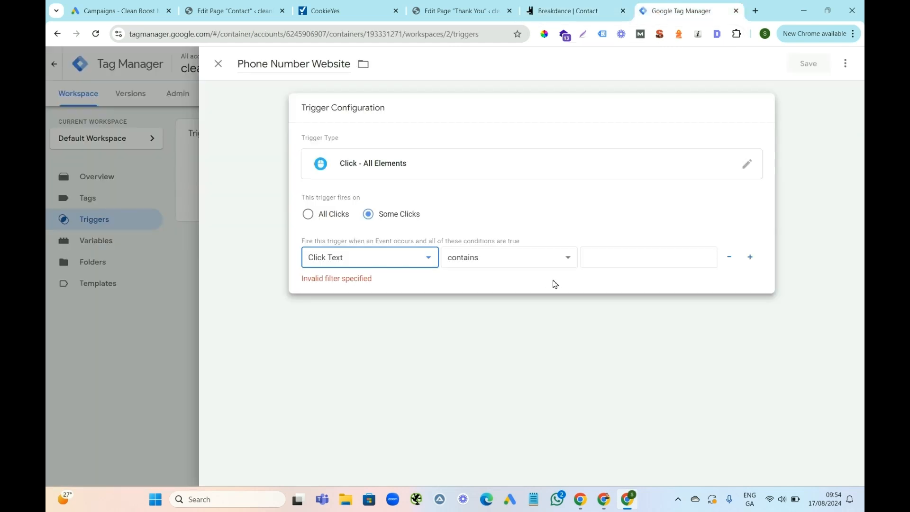
left_click(593, 257)
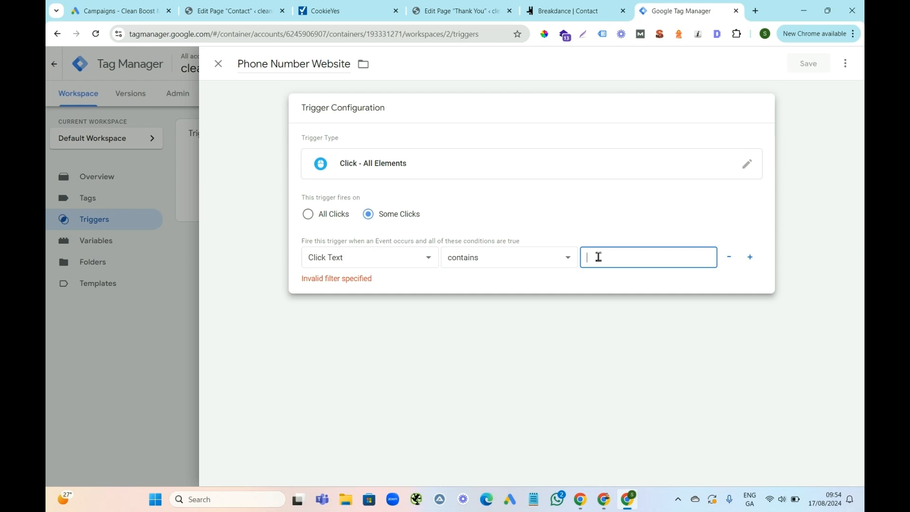
key("ctrl+v")
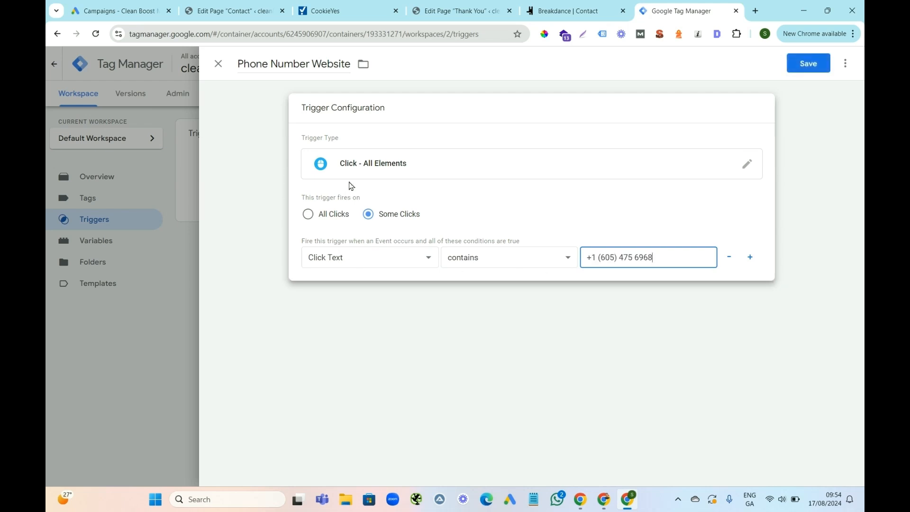
left_click(808, 65)
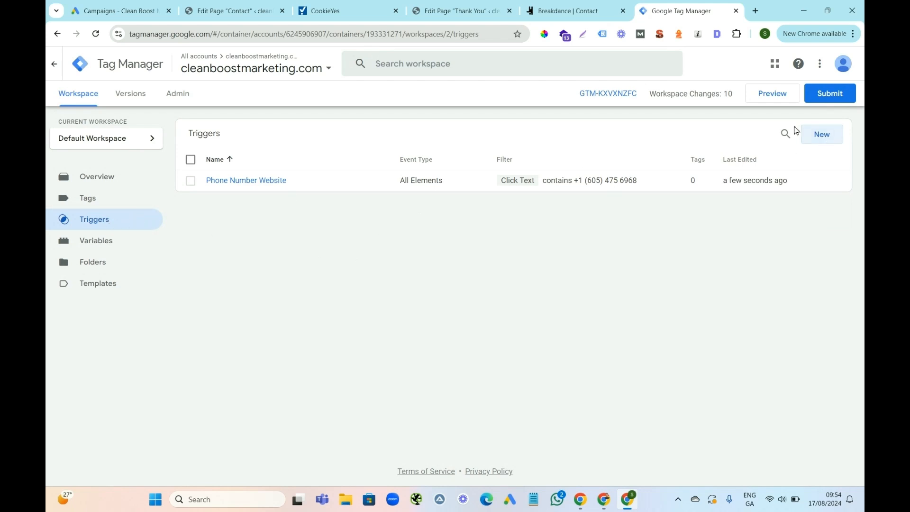
Create another trigger in Google Tag Manager and name it "Thank You Page".
left_click(580, 14)
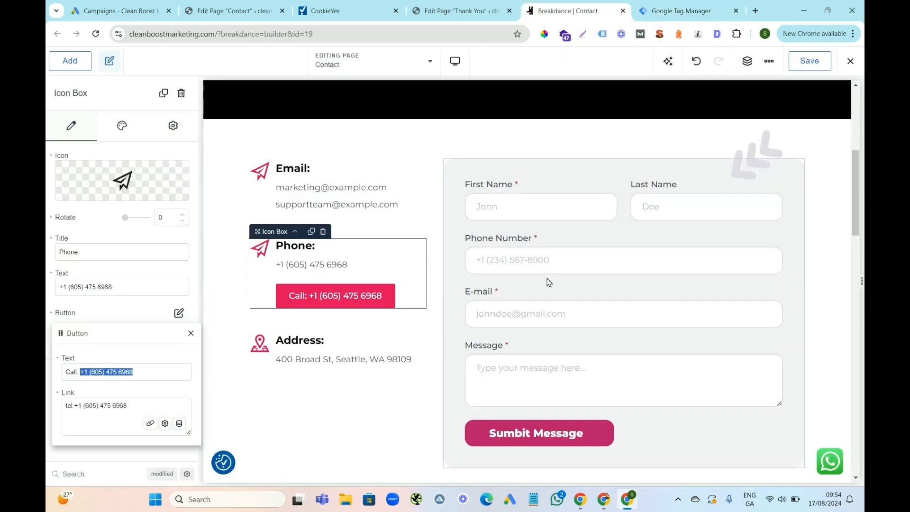
left_click(690, 12)
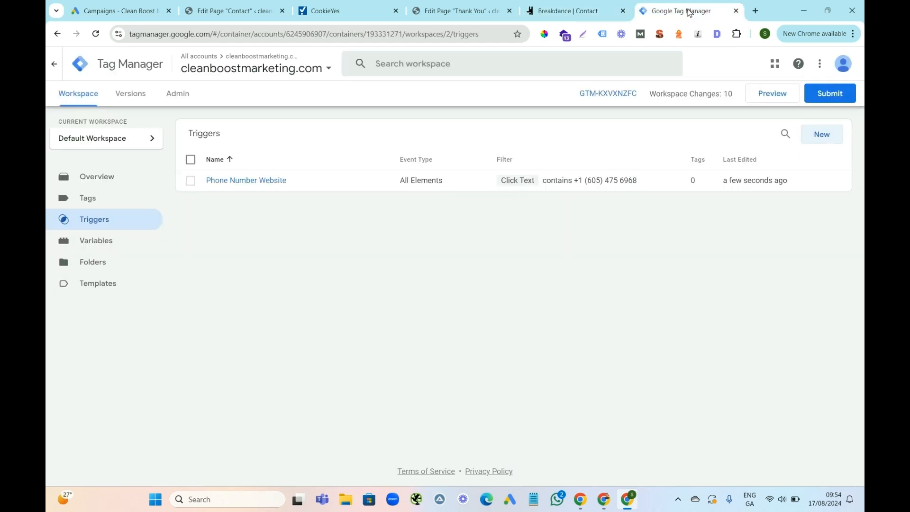
left_click(822, 136)
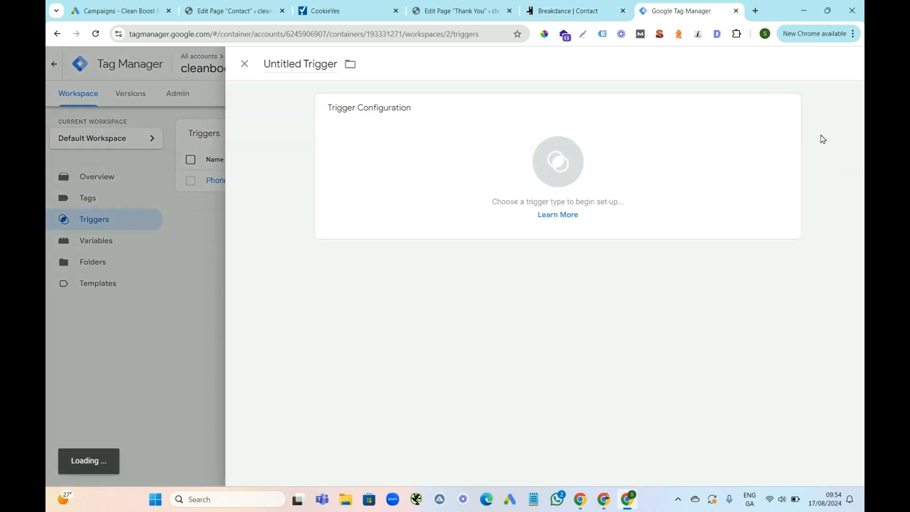
left_click(286, 63)
type("Th")
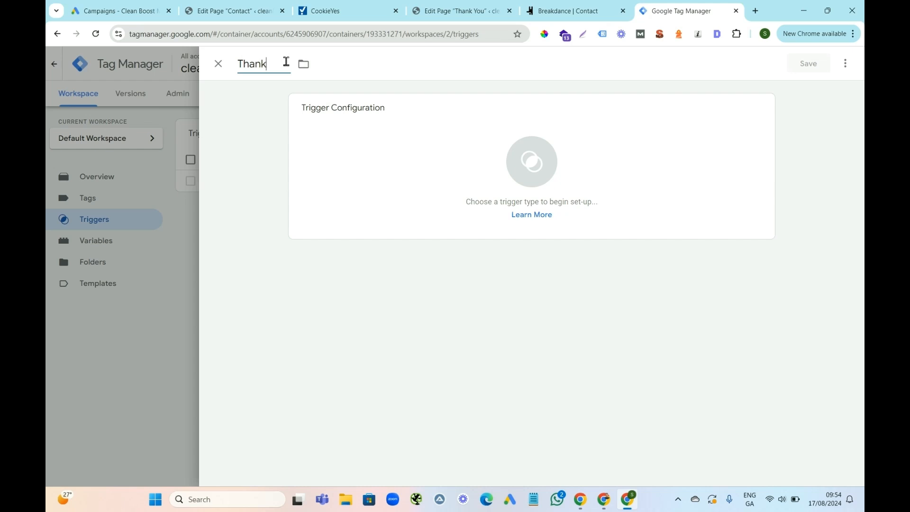
type("ank You Page")
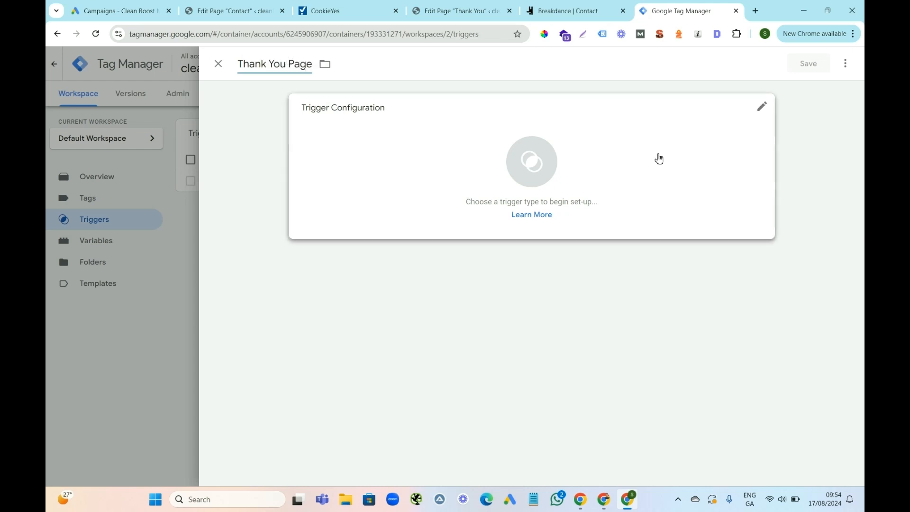
Set the trigger type to Page View, firing on Some Page Views, with Page URL as the condition variable.
left_click(761, 109)
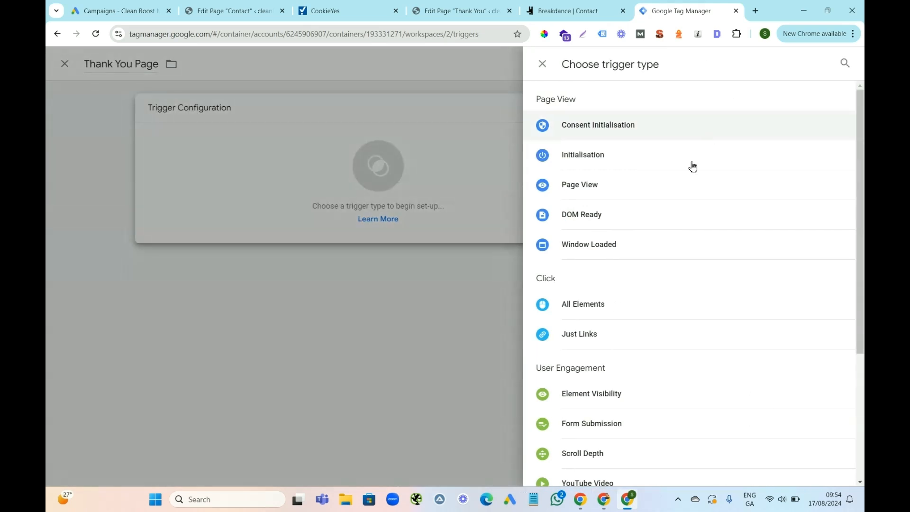
left_click(583, 188)
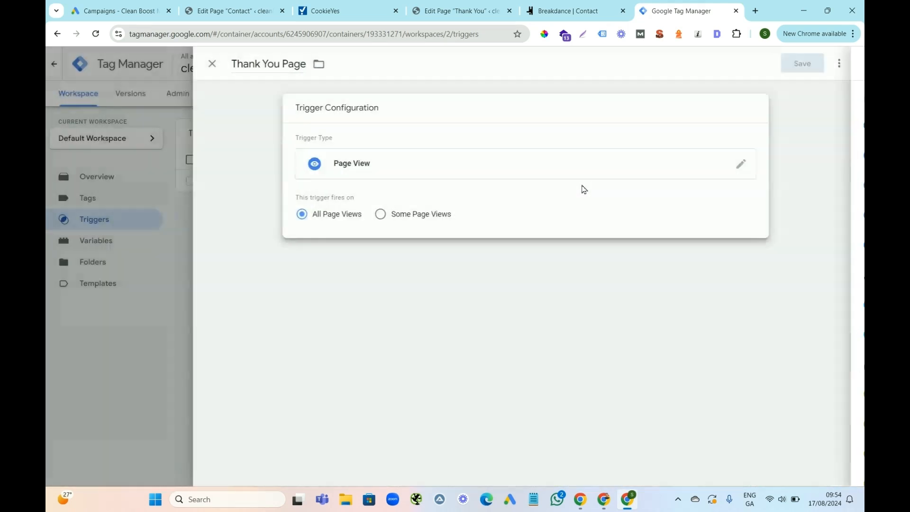
left_click(386, 215)
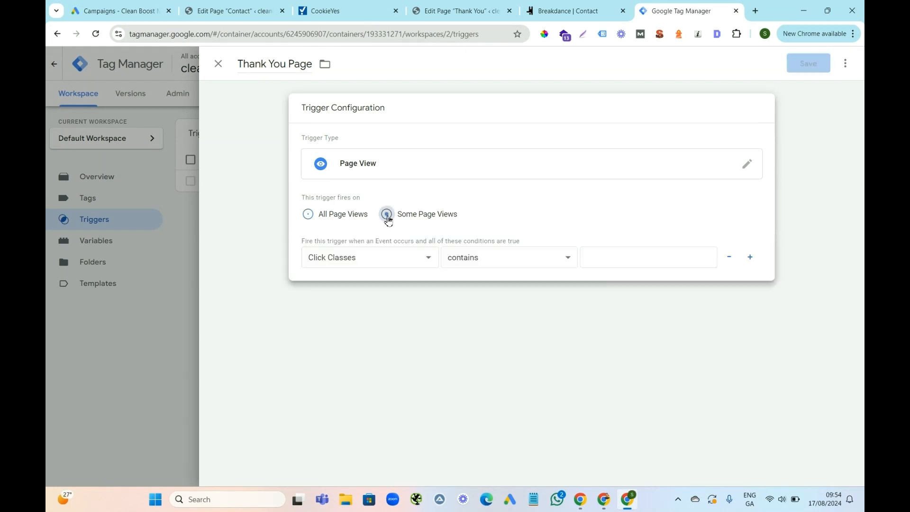
left_click(418, 265)
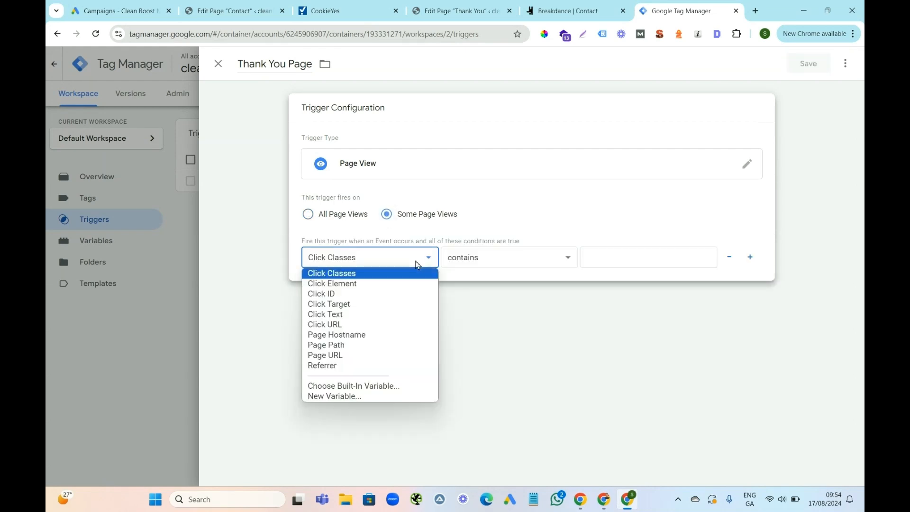
left_click(337, 357)
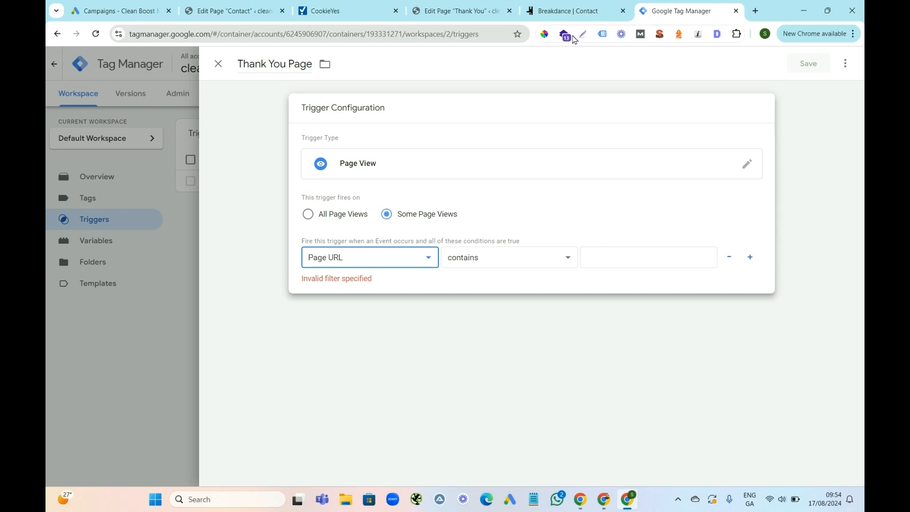
Check the Thank You page's link in WordPress and set the trigger's Page URL condition to contain "/thank-you".
left_click(452, 11)
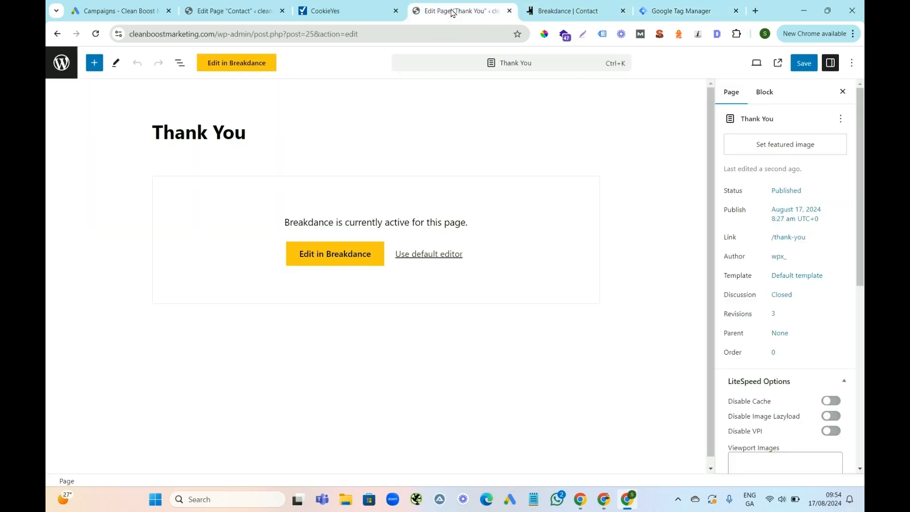
left_click(788, 237)
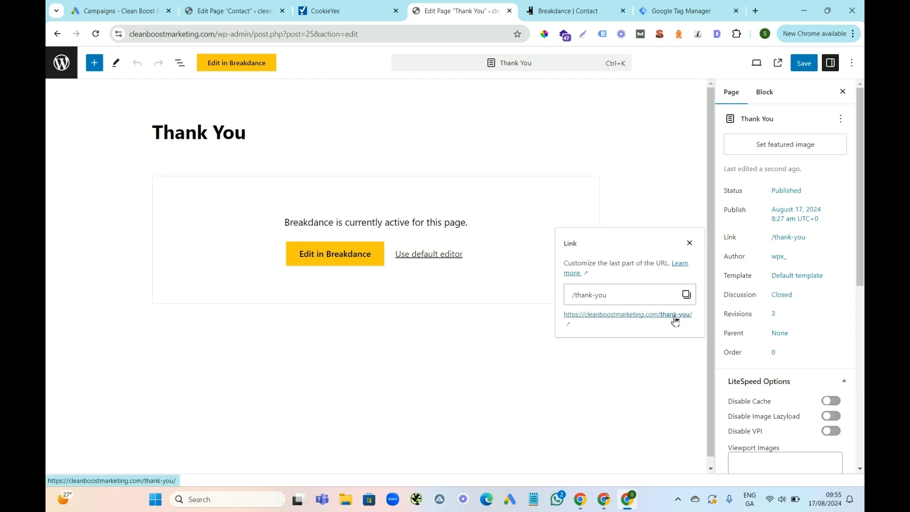
left_click(671, 10)
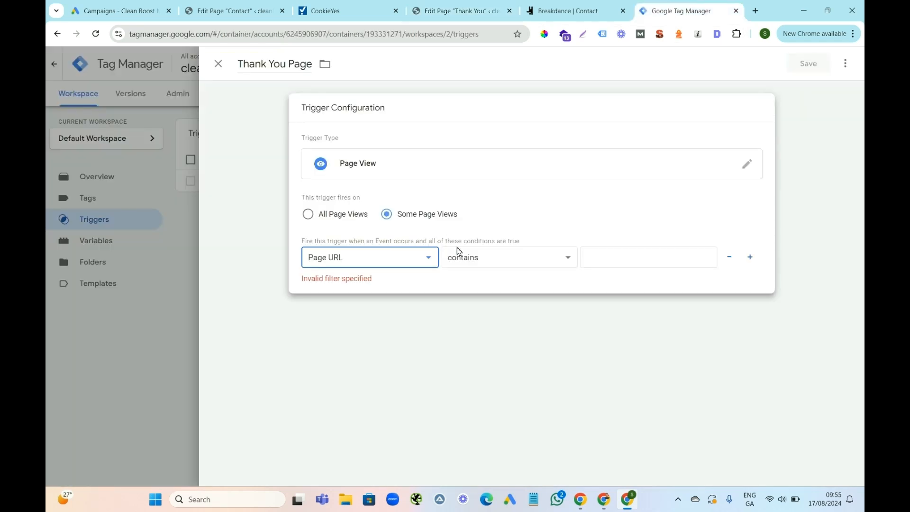
left_click(606, 262)
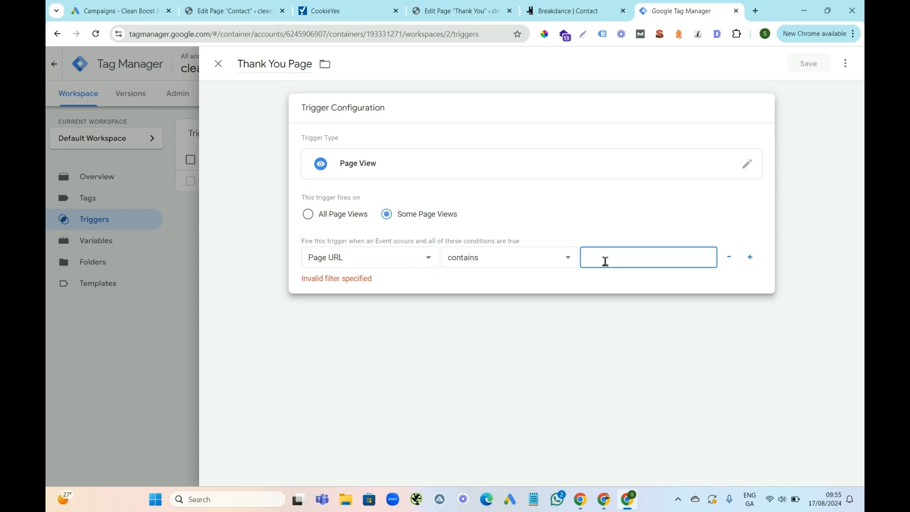
type("/thank-you")
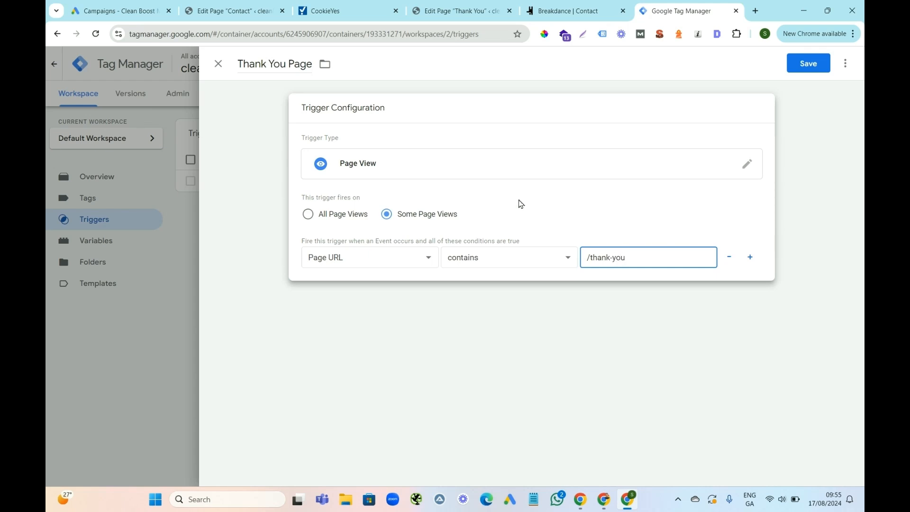
Review the contact form and the Thank You page's link once more, and save the Thank You Page trigger.
left_click(579, 10)
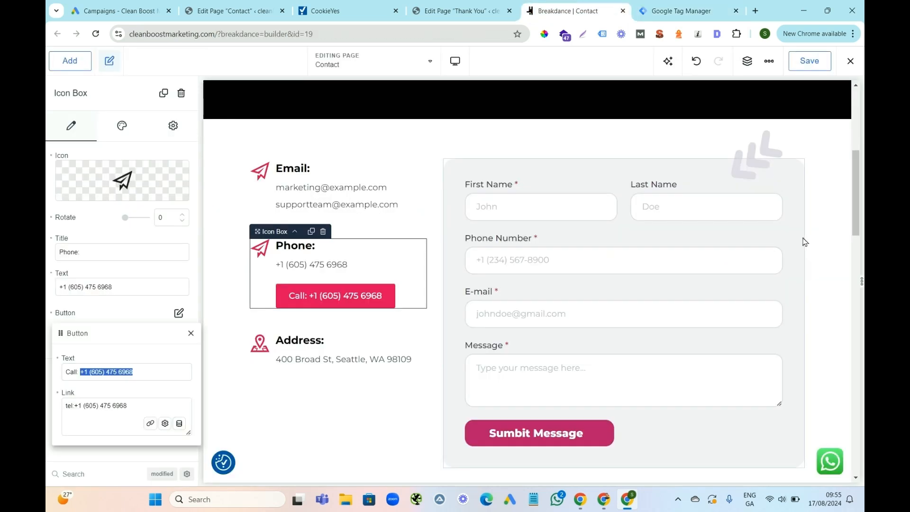
left_click(454, 10)
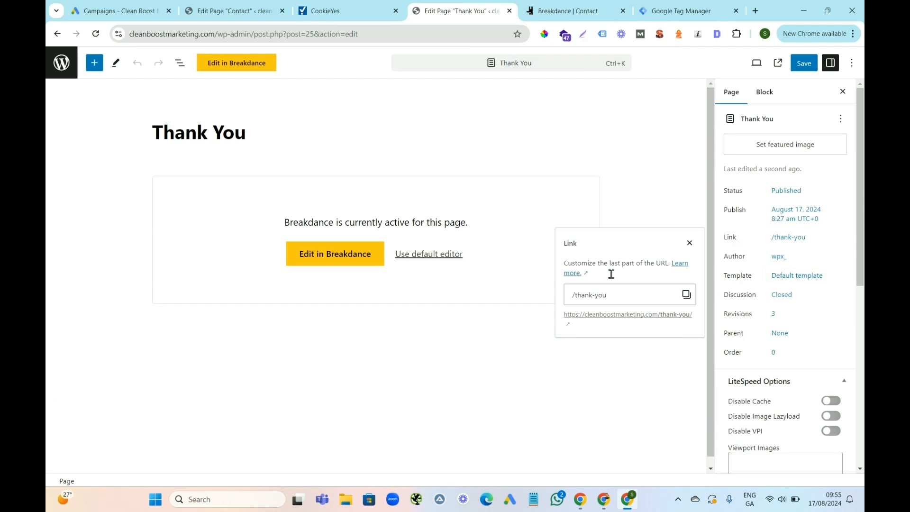
left_click(678, 10)
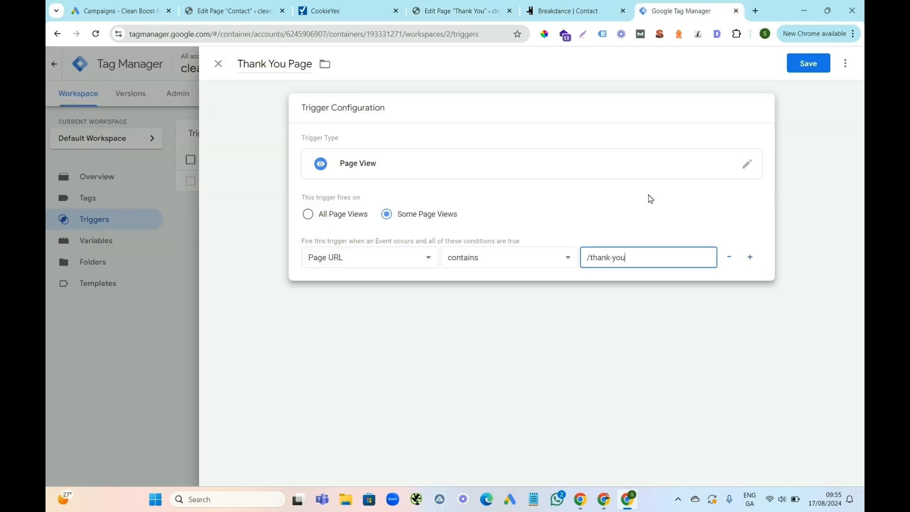
left_click(808, 66)
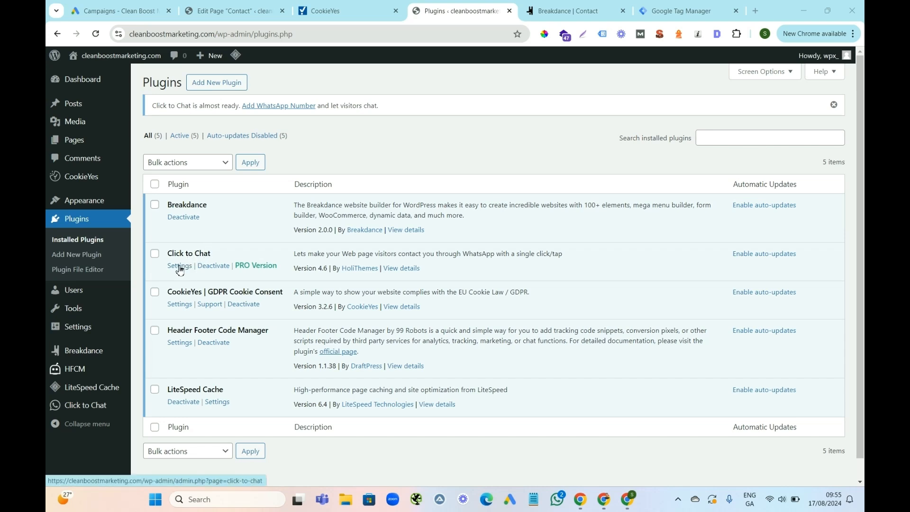
Open the settings of the Click to Chat plugin from the installed WordPress plugins.
mouse_move(214, 255)
left_mouse_down()
mouse_move(174, 253)
mouse_move(221, 255)
left_mouse_up()
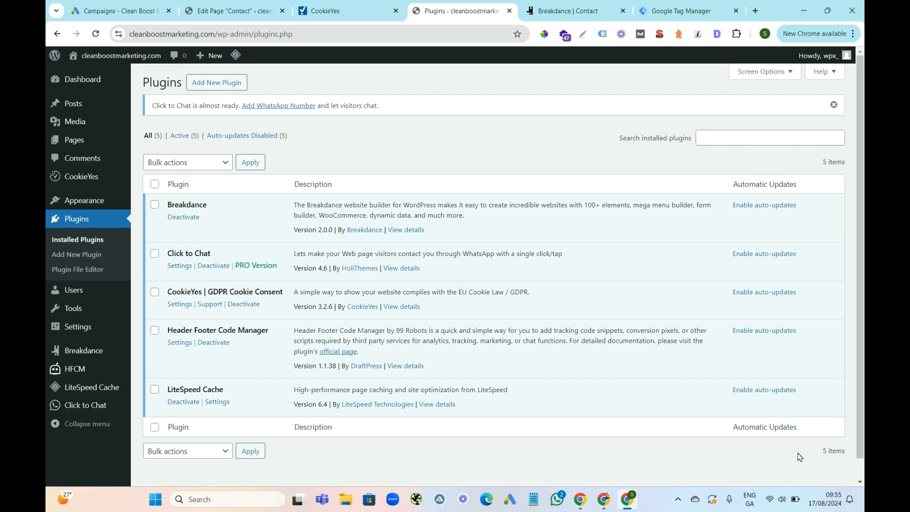
left_click(179, 266)
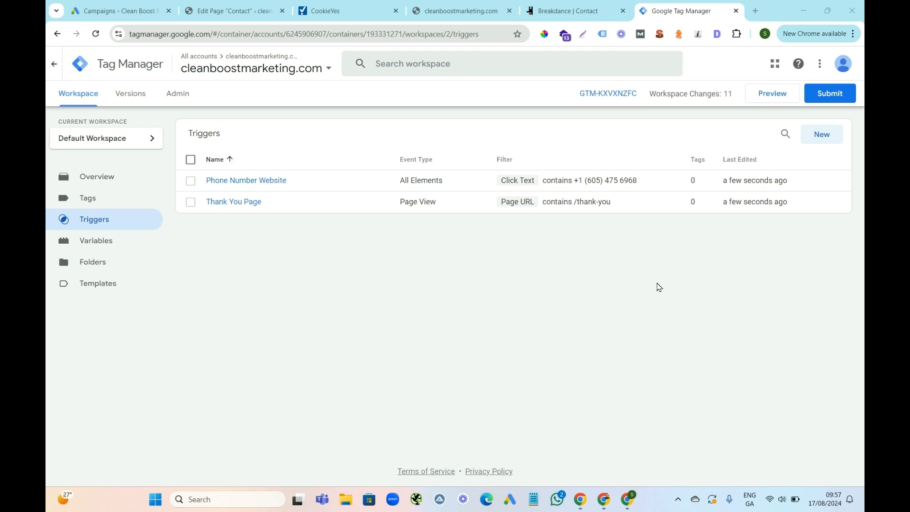
Submit the workspace changes in Google Tag Manager with the version name "Google Ads" and publish them to the Live environment.
left_click(86, 194)
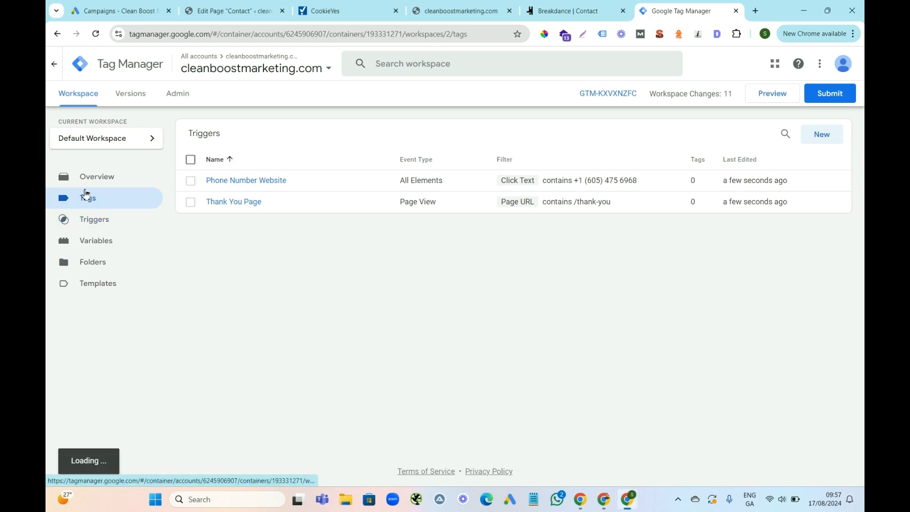
left_click(92, 220)
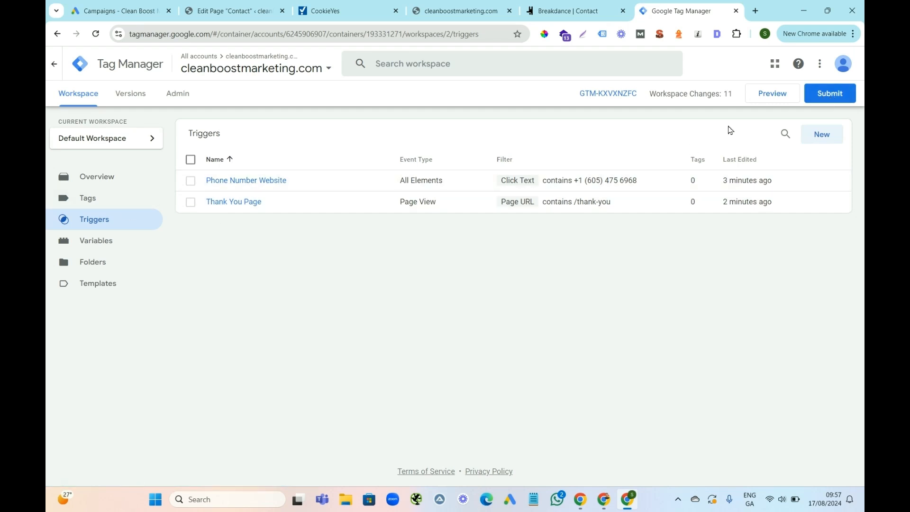
left_click(832, 98)
left_click(315, 190)
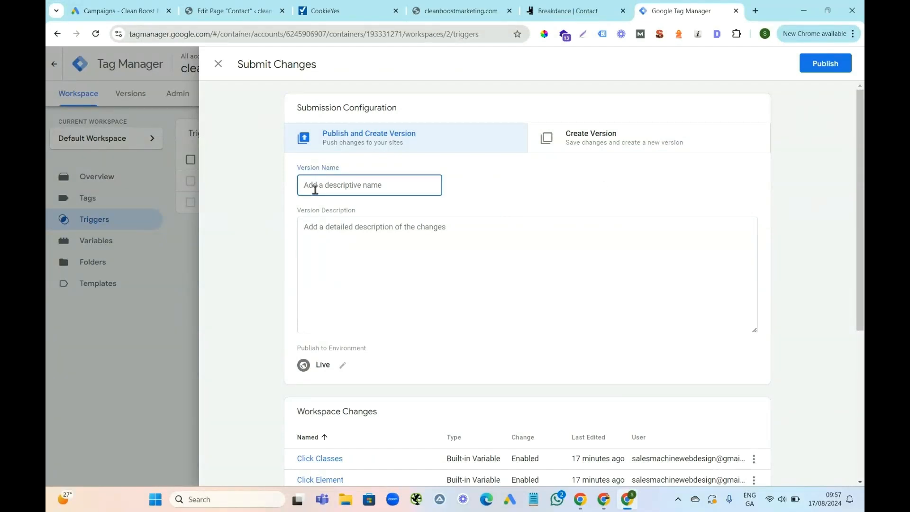
type("Google Ads")
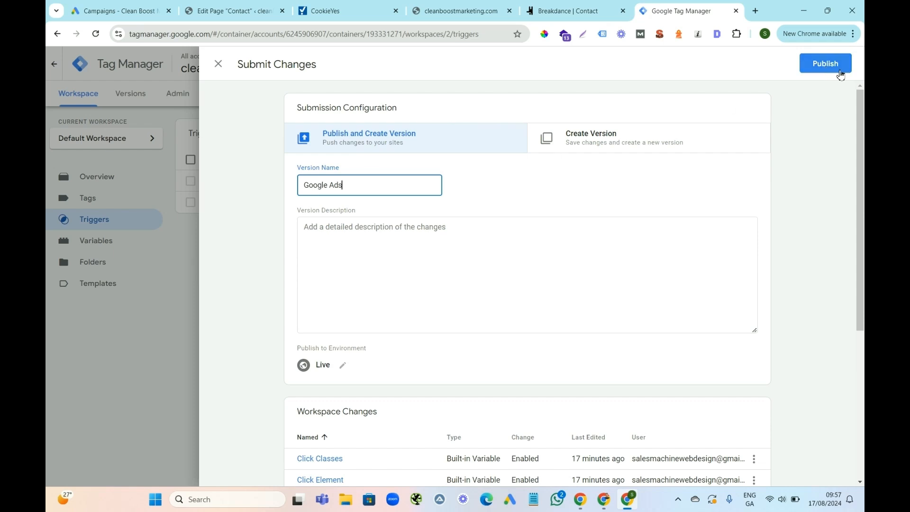
left_click(825, 65)
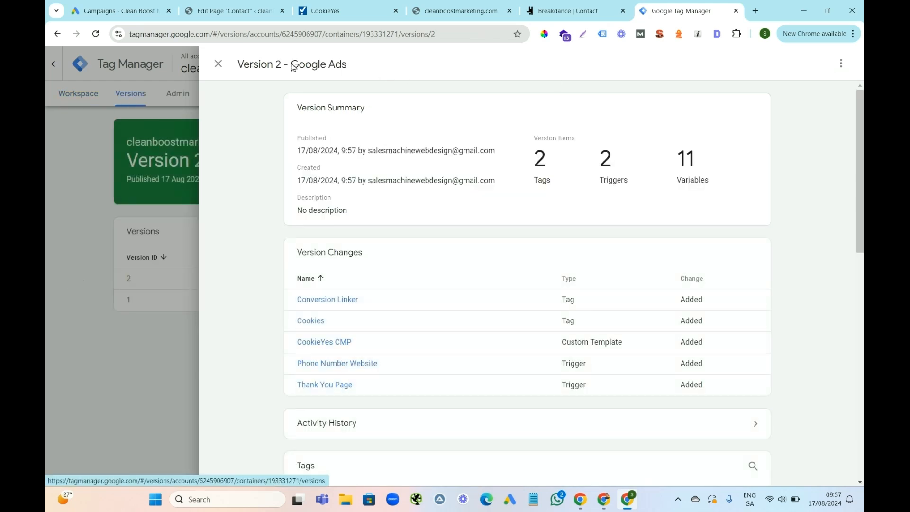
Close the Version 2 summary, return to the workspace and start previewing the container.
left_click(219, 64)
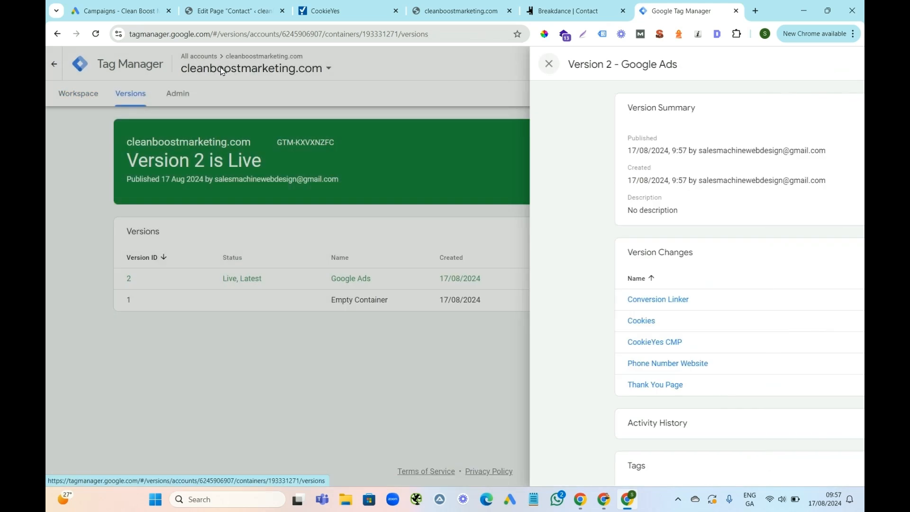
left_click(84, 97)
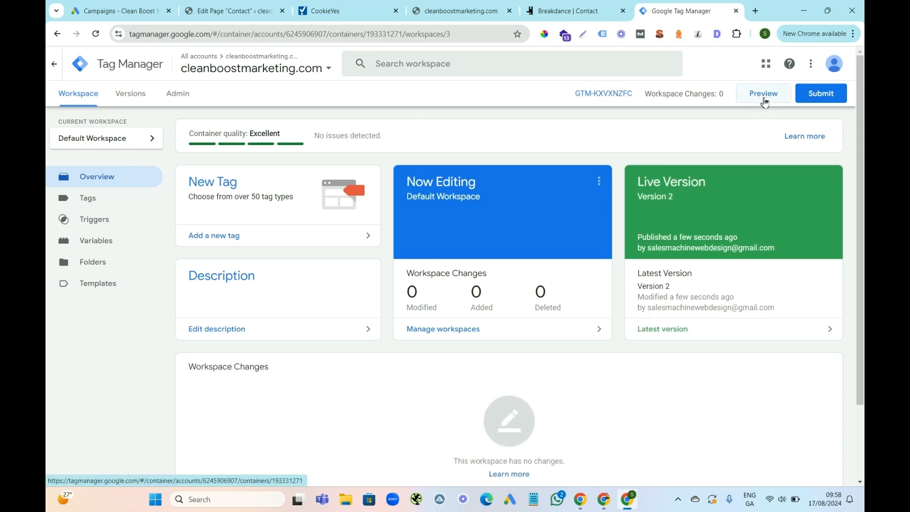
left_click(764, 94)
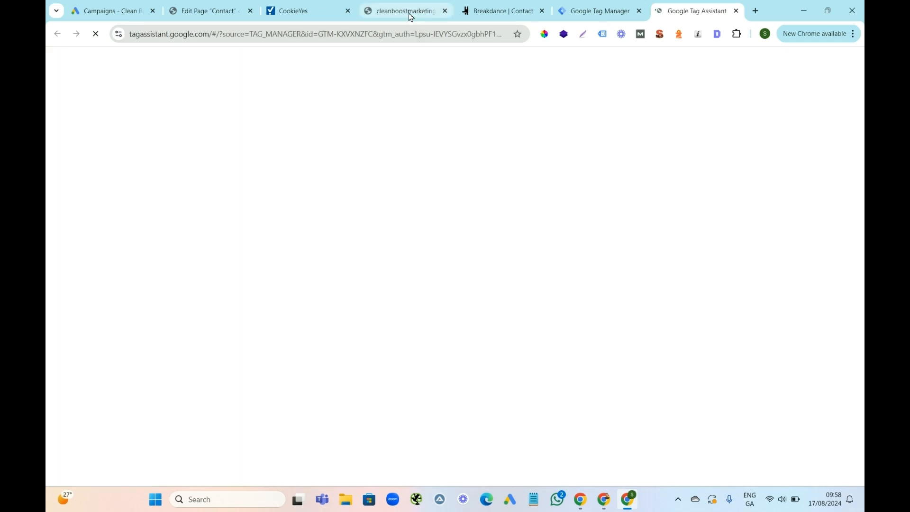
Switch to the cleanboostmarketing.com site and open its Contact page at the phone button and contact form.
left_click(407, 12)
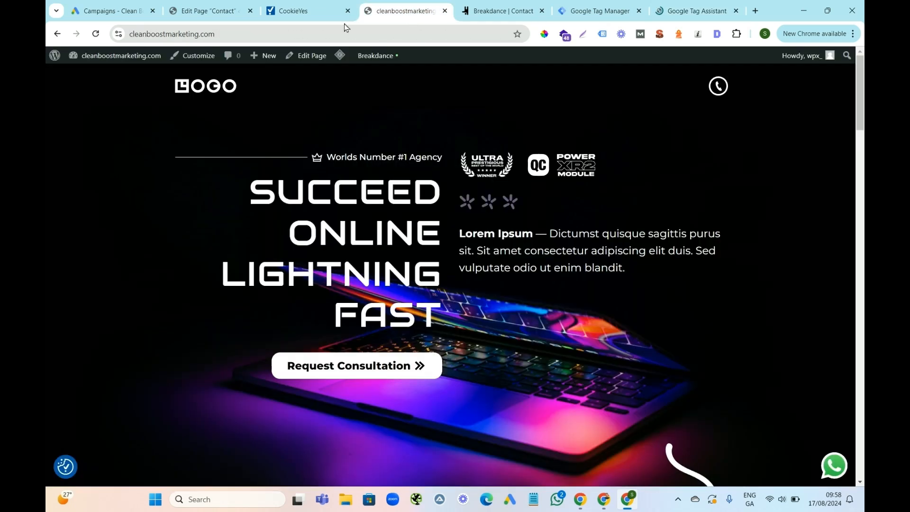
left_click(208, 36)
right_click(207, 36)
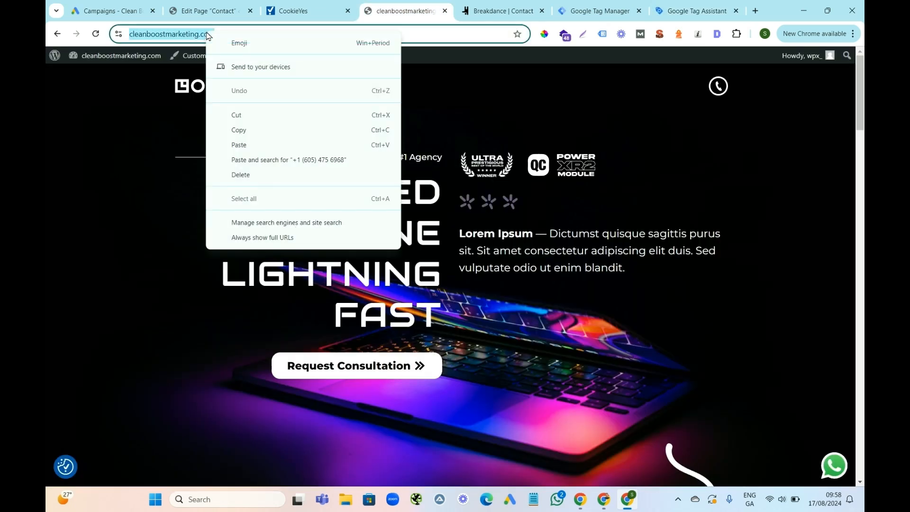
left_click(164, 111)
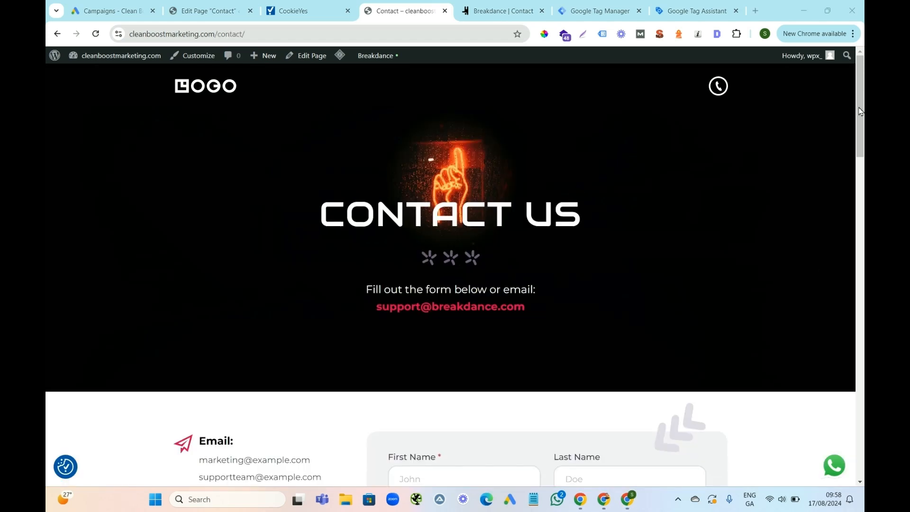
left_click_drag(861, 111, 863, 157)
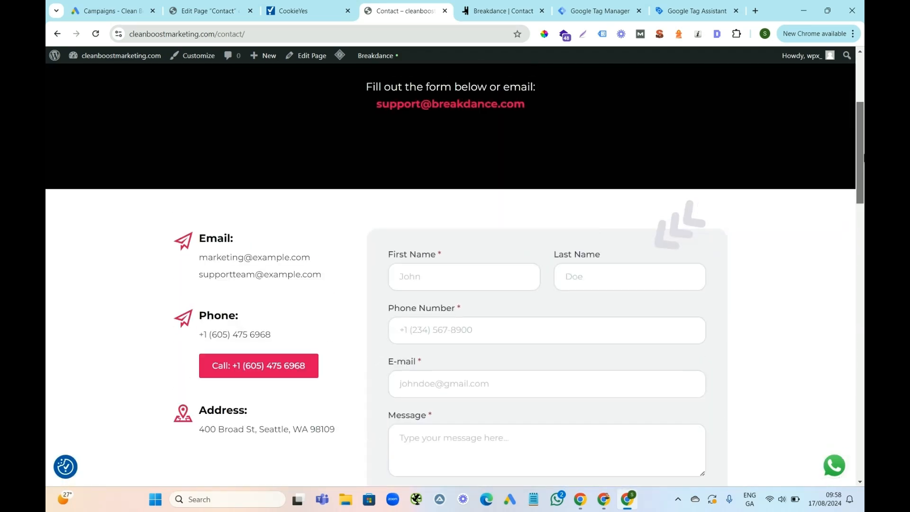
left_click(675, 11)
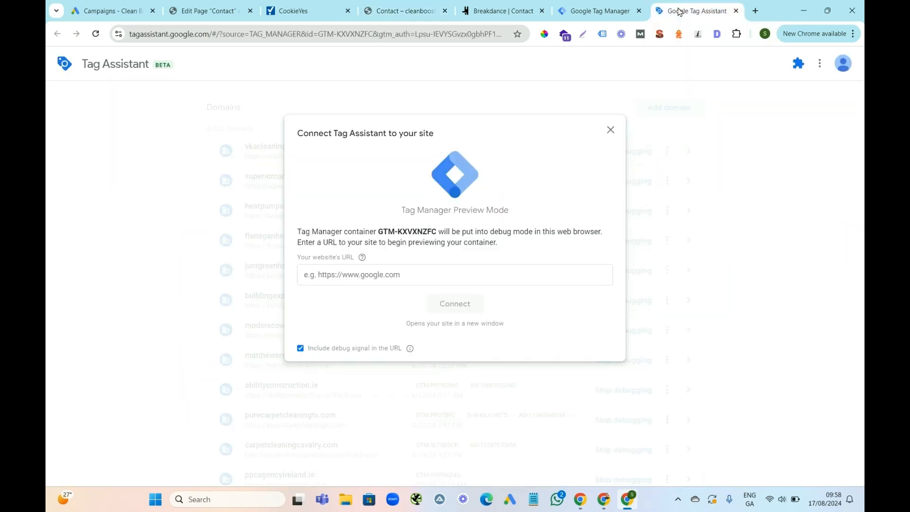
left_click(591, 11)
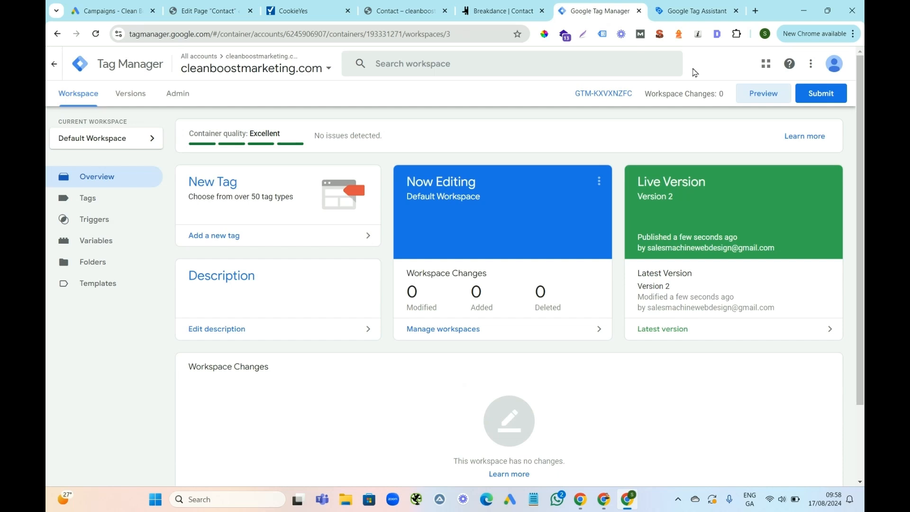
left_click(689, 14)
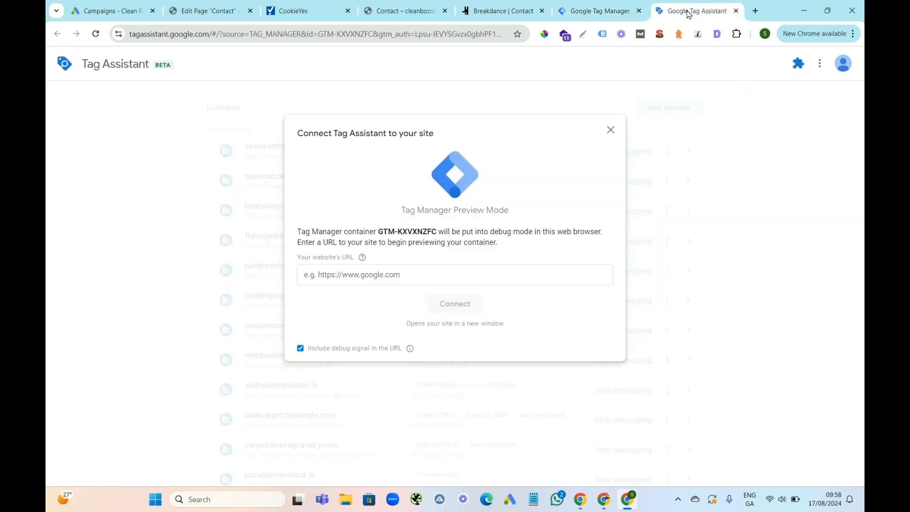
left_click(483, 11)
left_click(406, 15)
right_click(236, 35)
left_click(280, 137)
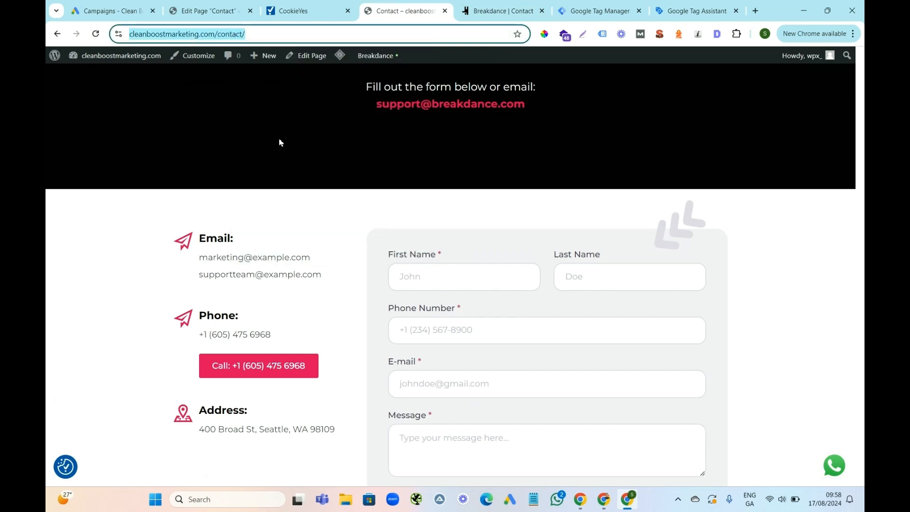
left_click(672, 9)
left_click(354, 269)
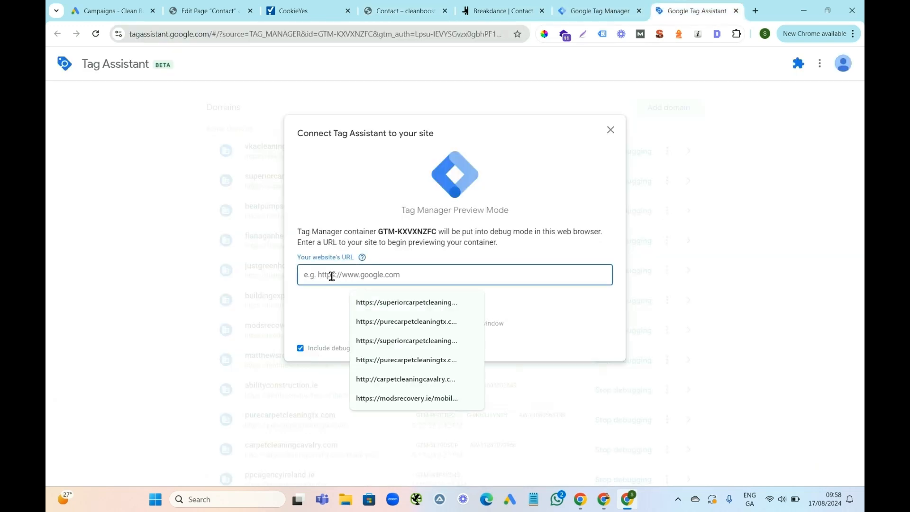
key("ctrl+v")
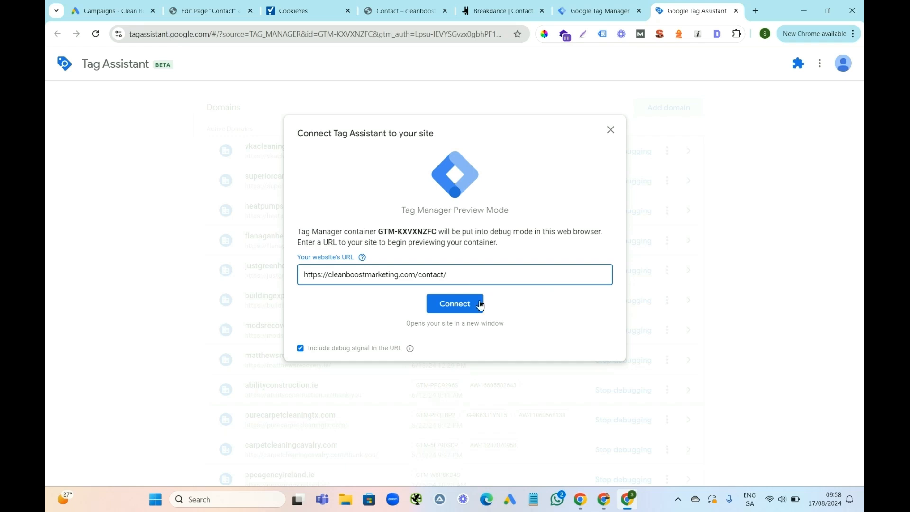
left_click(457, 312)
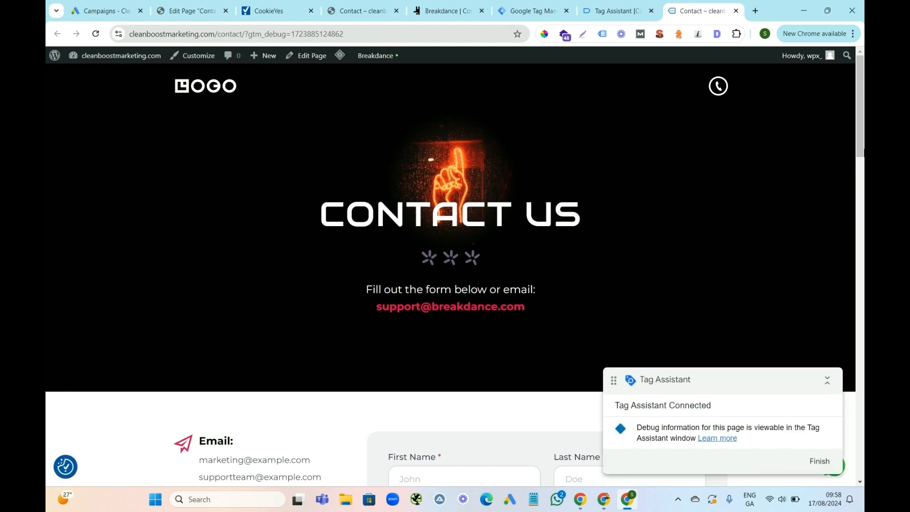
Test the phone call button on the connected Contact page and check the recorded events in Tag Assistant.
left_click_drag(863, 113, 850, 183)
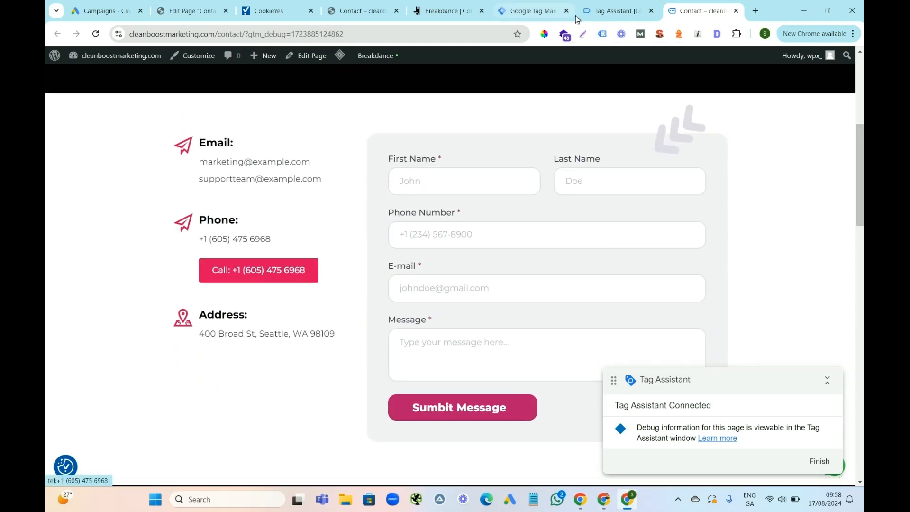
left_click(601, 13)
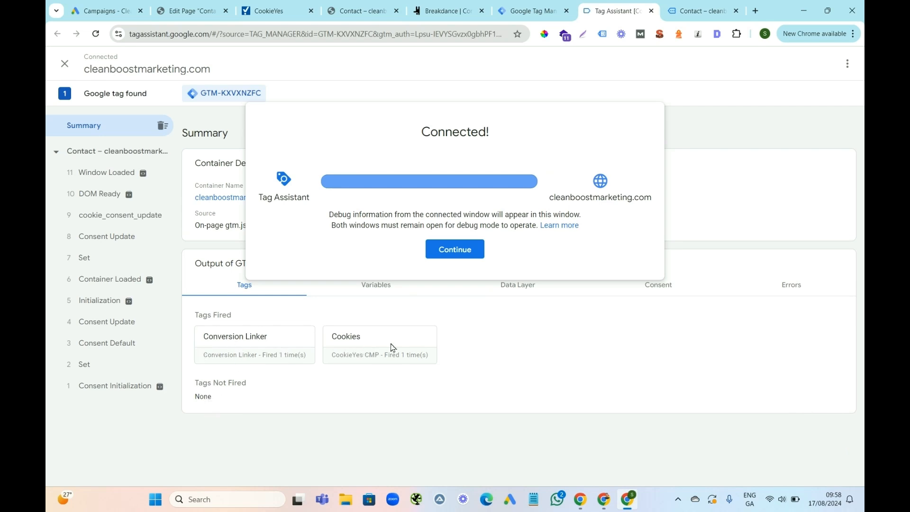
left_click(703, 12)
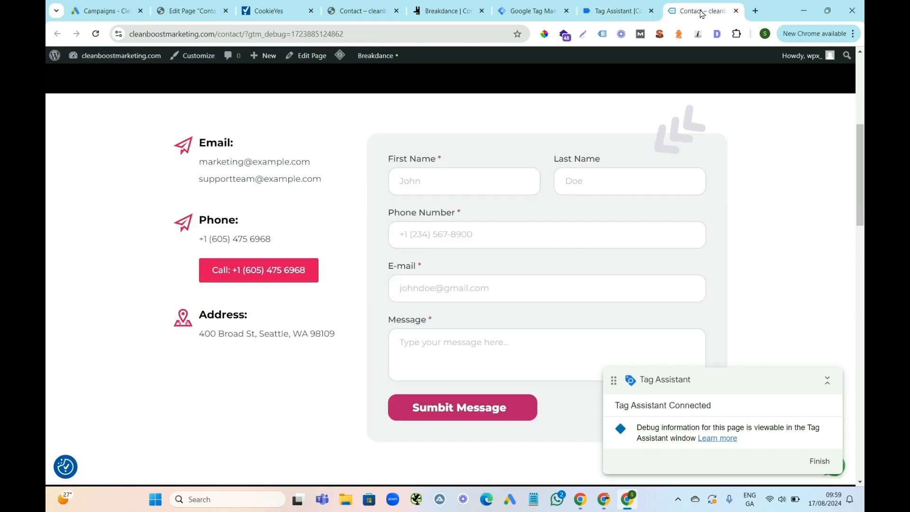
left_click(280, 276)
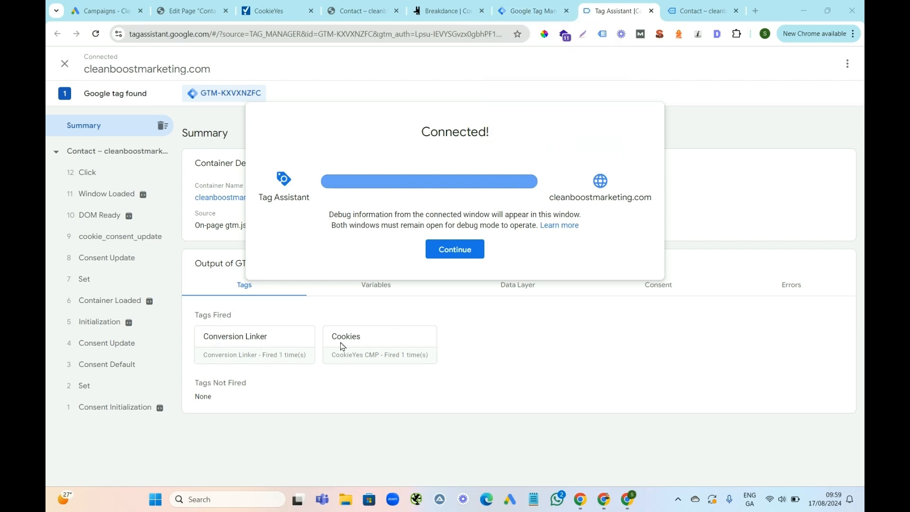
left_click(531, 9)
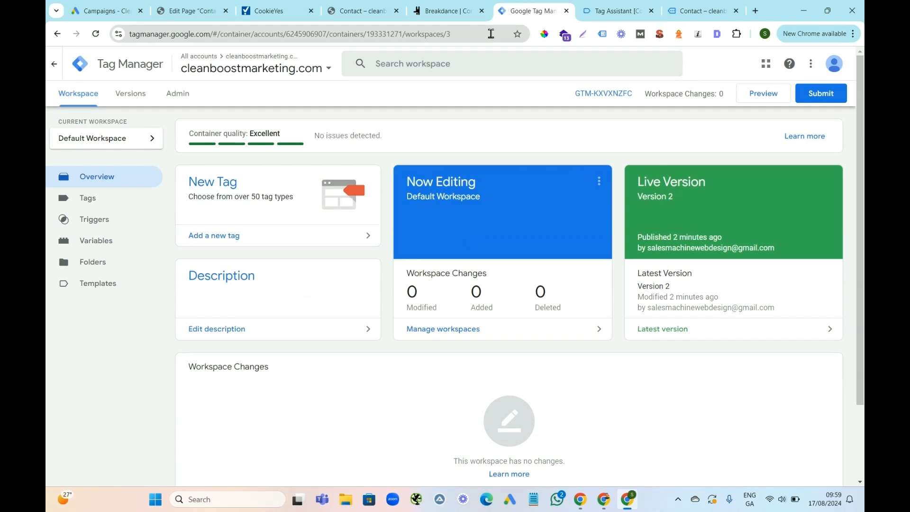
left_click(595, 11)
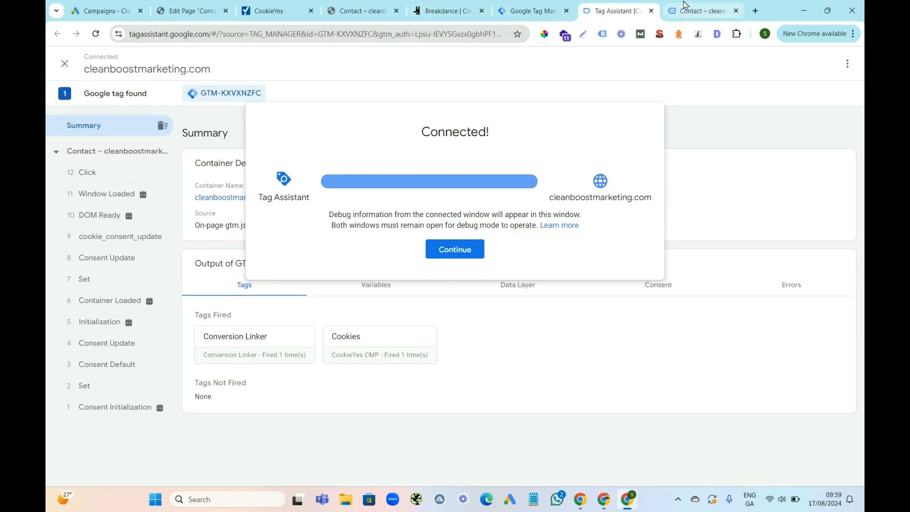
Test the WhatsApp chat button on the connected Contact page and compare the page with its recorded events in Tag Assistant.
left_click(684, 5)
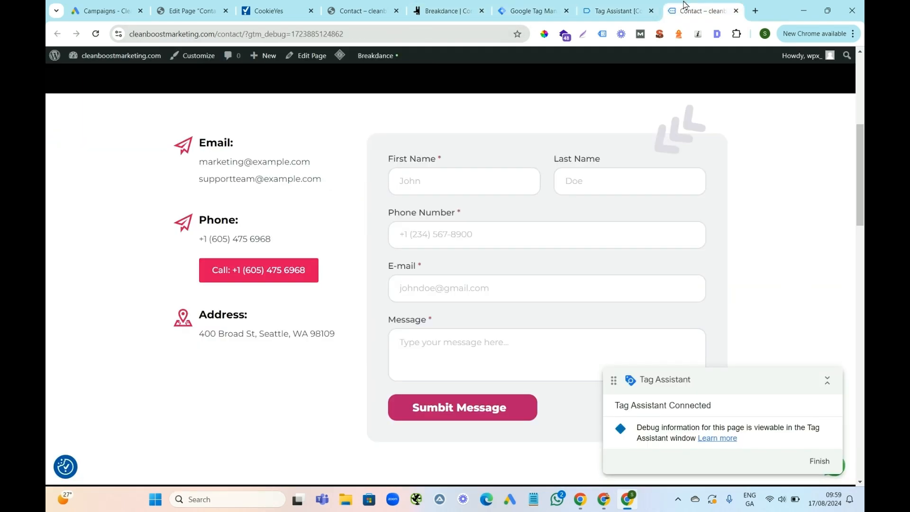
left_click(846, 471)
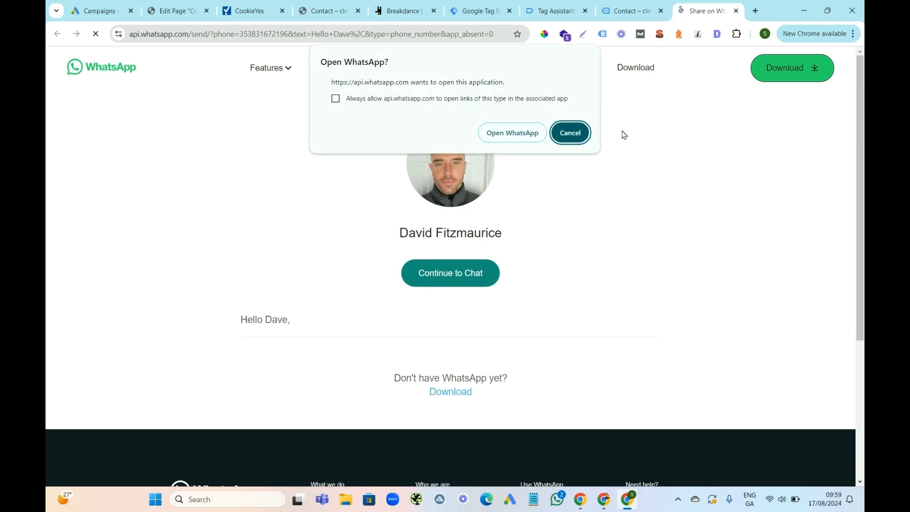
left_click(642, 11)
left_click(548, 15)
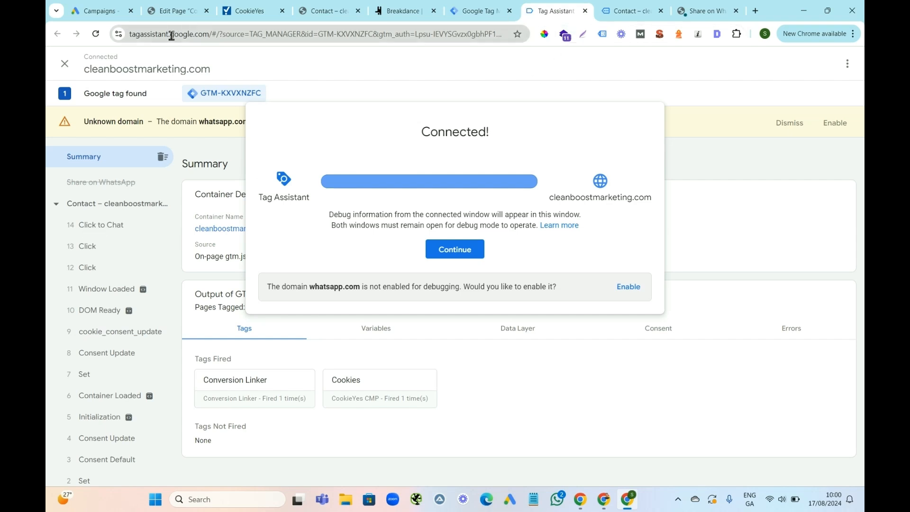
left_click(627, 12)
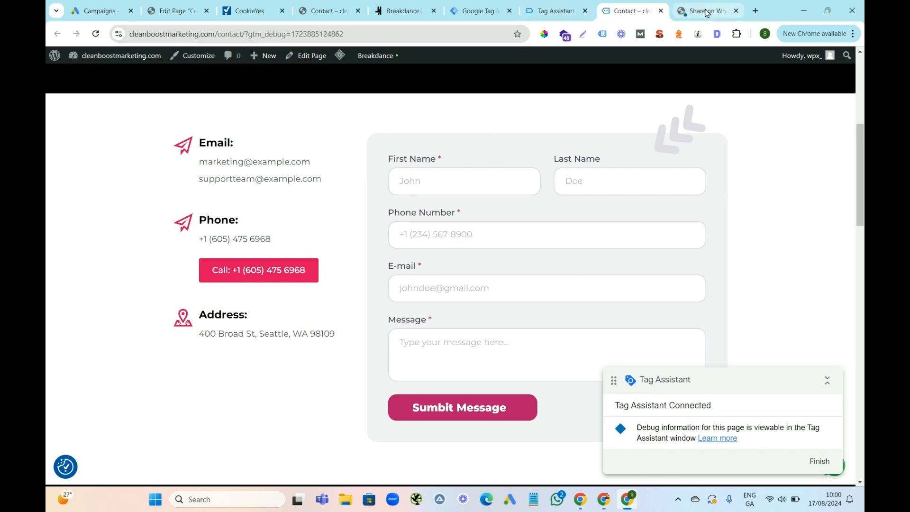
left_click(550, 13)
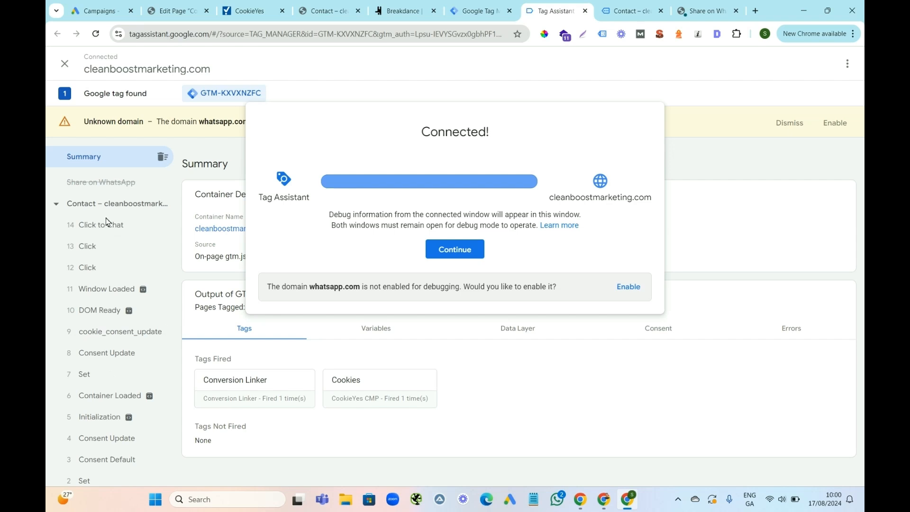
left_click(629, 11)
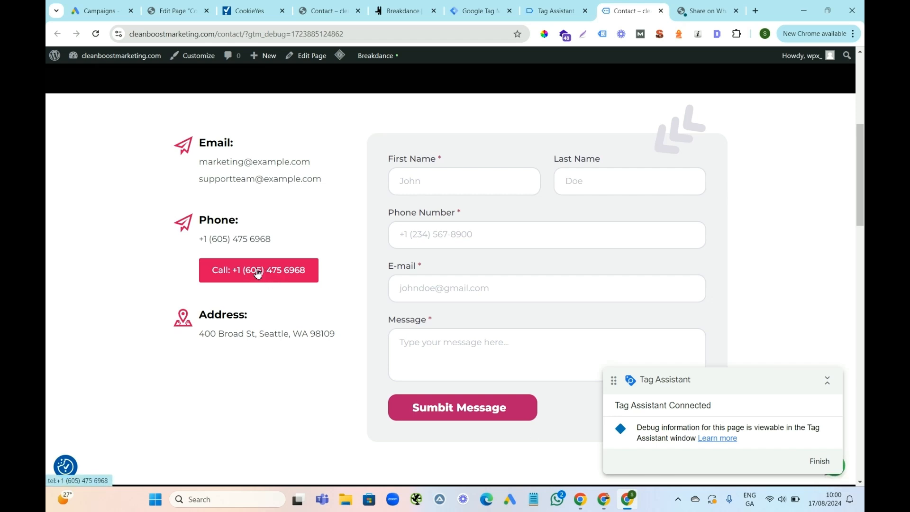
left_click(550, 10)
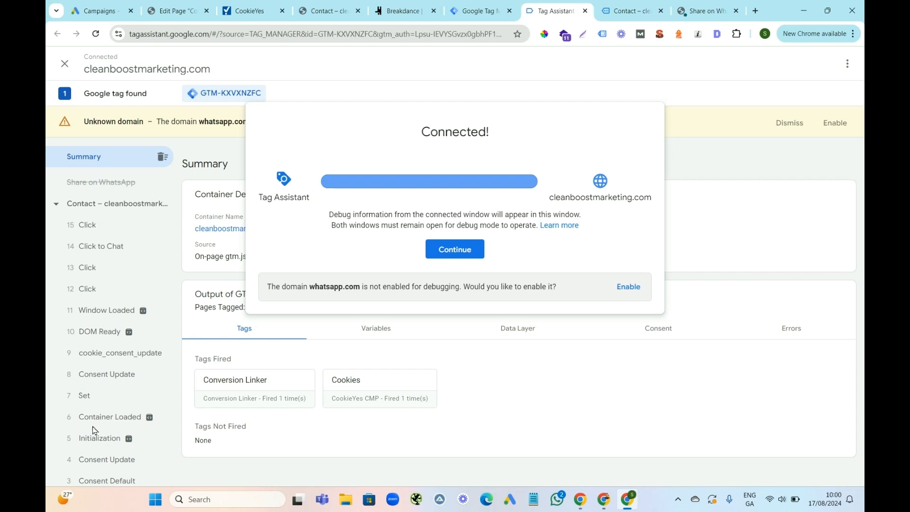
Dismiss the connection message and show the variables of the Click to Chat event in Tag Assistant.
left_click(94, 228)
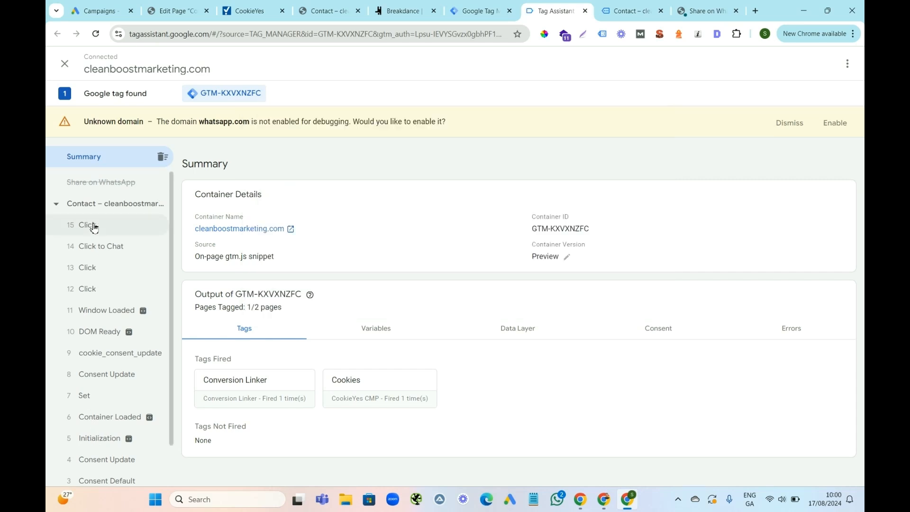
left_click(106, 251)
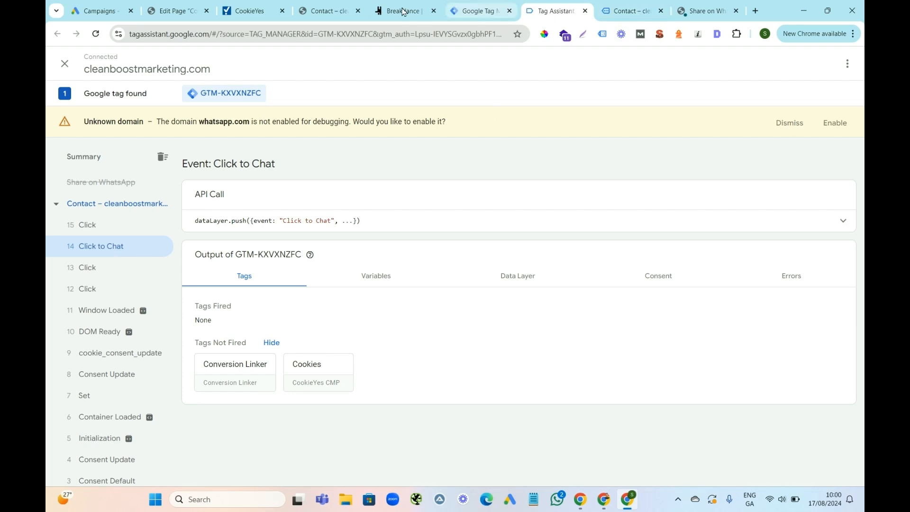
left_click(331, 8)
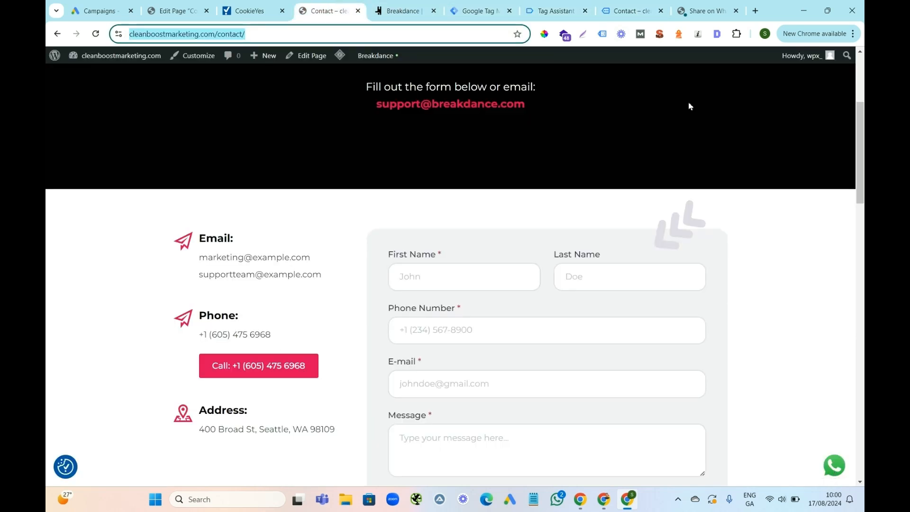
left_click(550, 12)
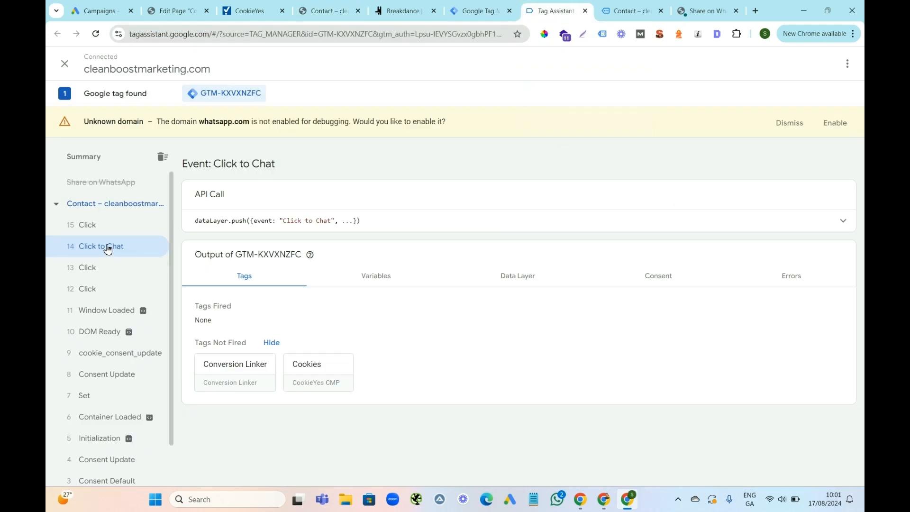
left_click(382, 280)
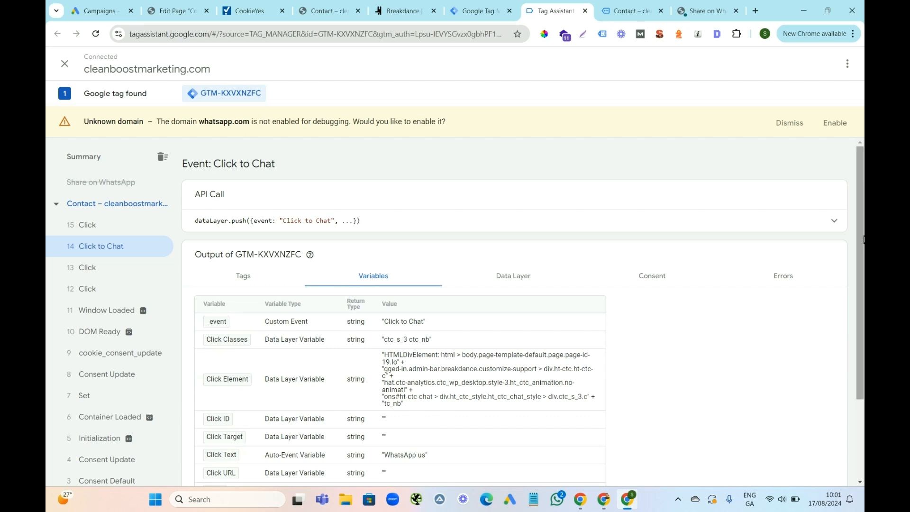
Copy the Click Text value "WhatsApp us" from the Click to Chat event's variables.
scroll(854, 339, "down", 3)
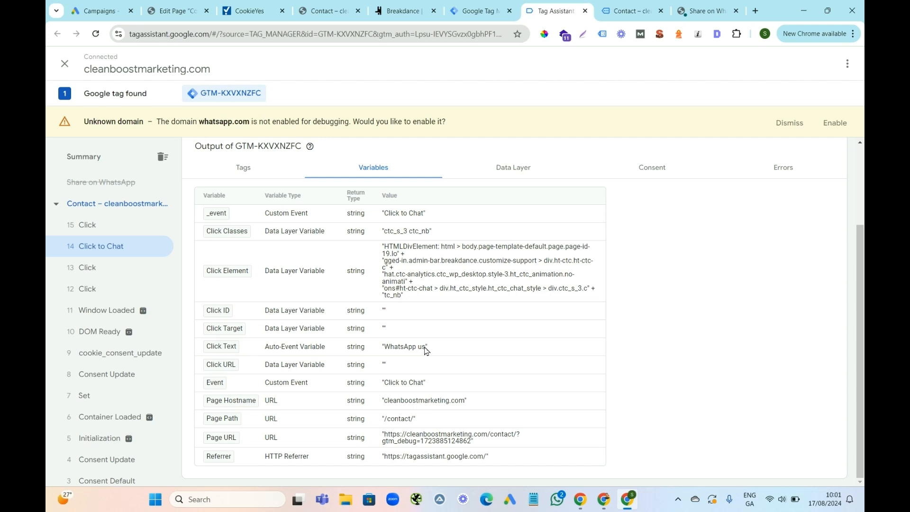
left_click_drag(426, 351, 385, 351)
right_click(391, 352)
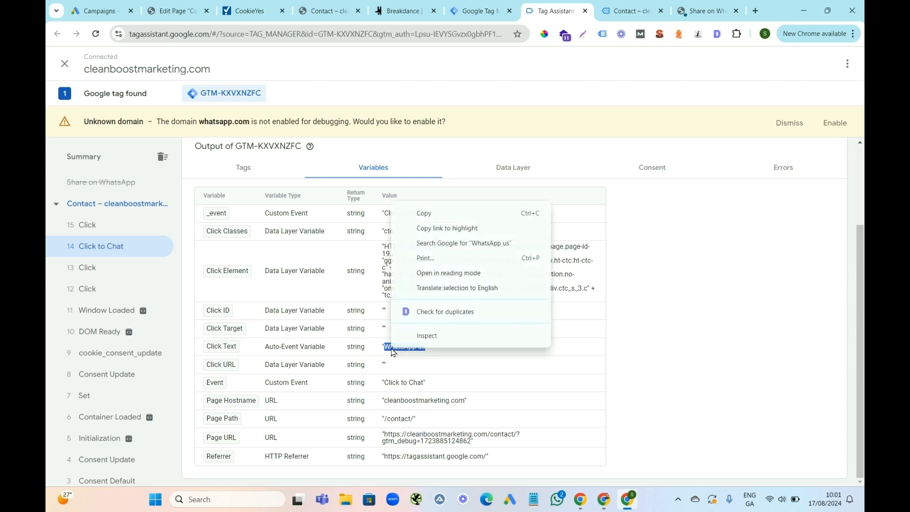
left_click(434, 217)
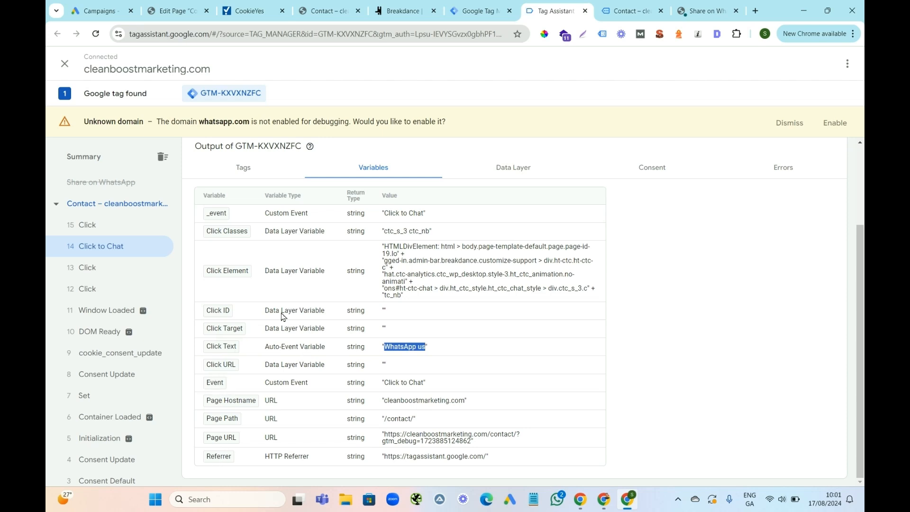
Create a new trigger in the Tag Manager workspace and name it "Whatsapp Button".
left_click(821, 261)
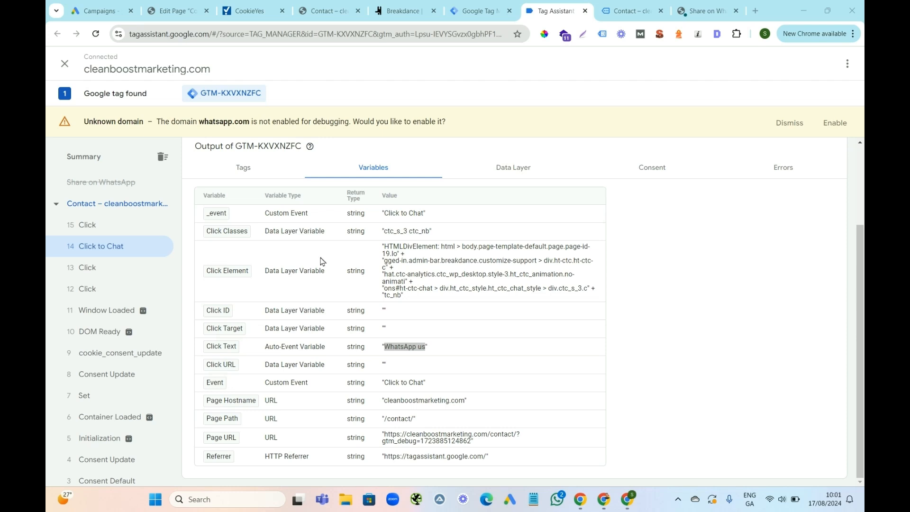
left_click(332, 11)
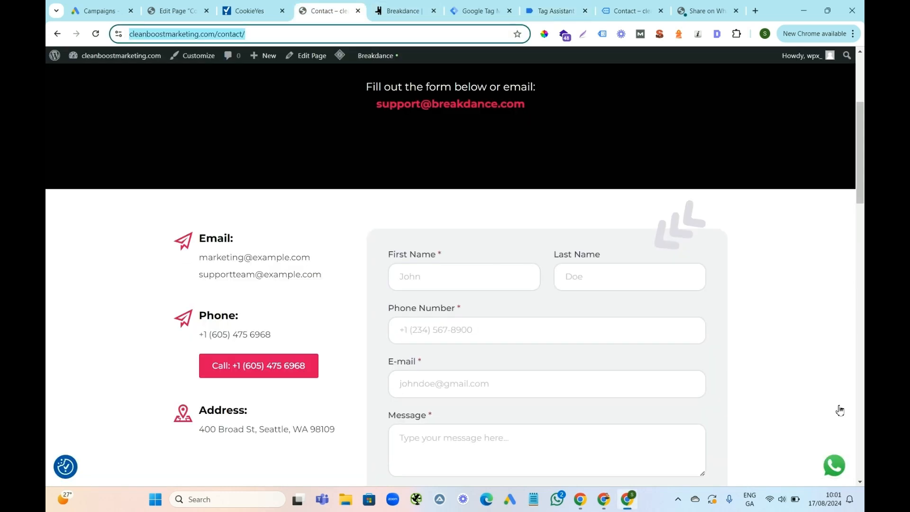
left_click(474, 13)
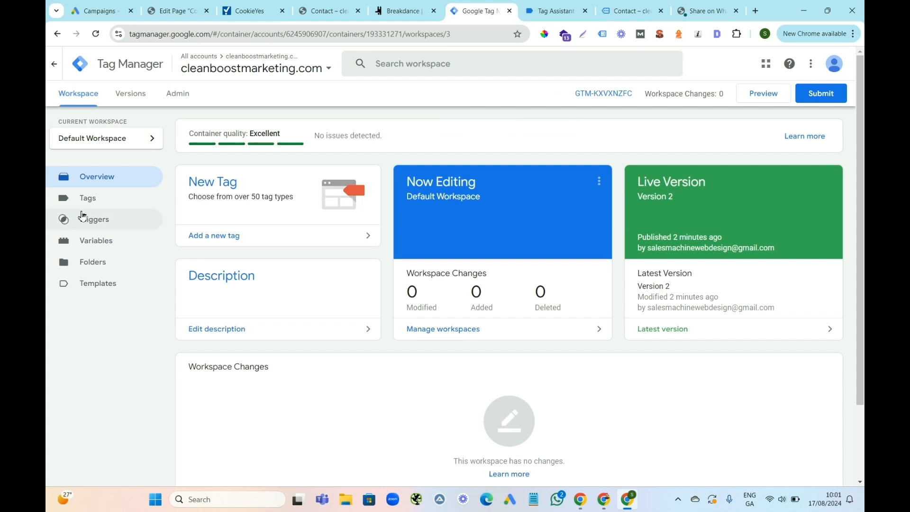
left_click(97, 223)
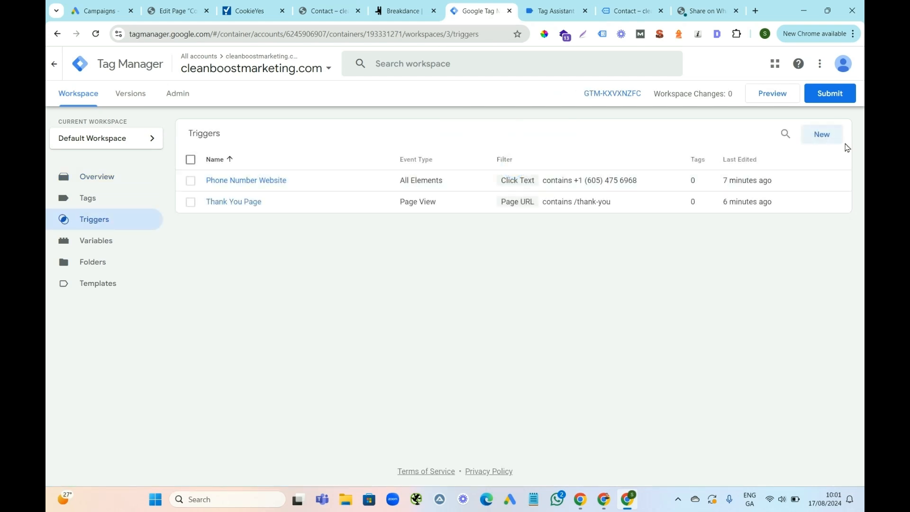
left_click(822, 139)
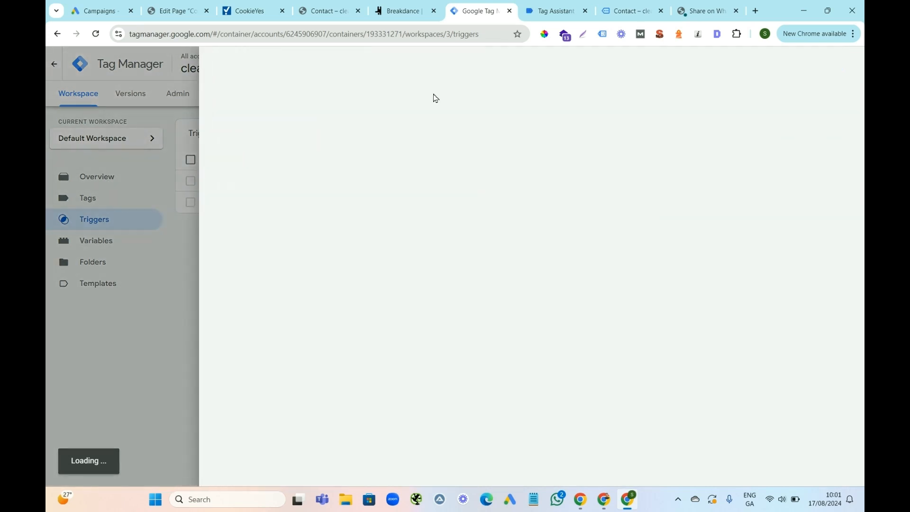
left_click(279, 65)
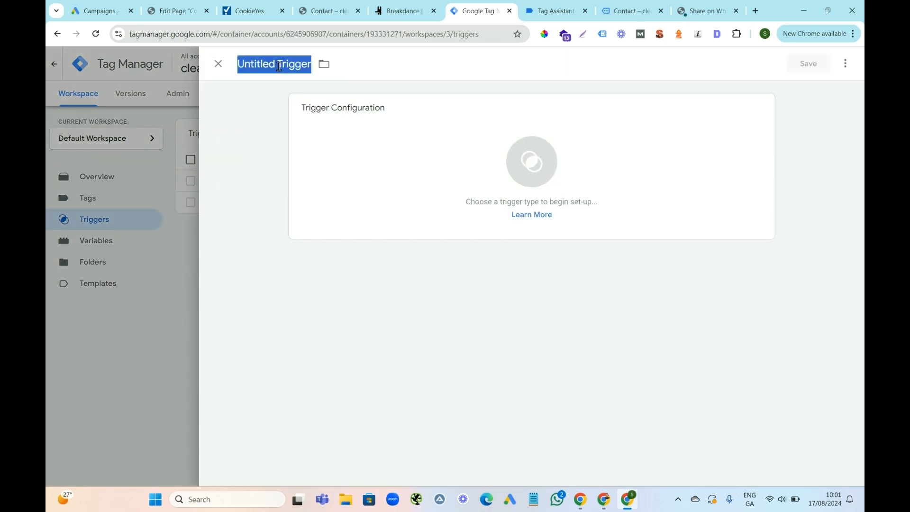
type("Whatsapp Button")
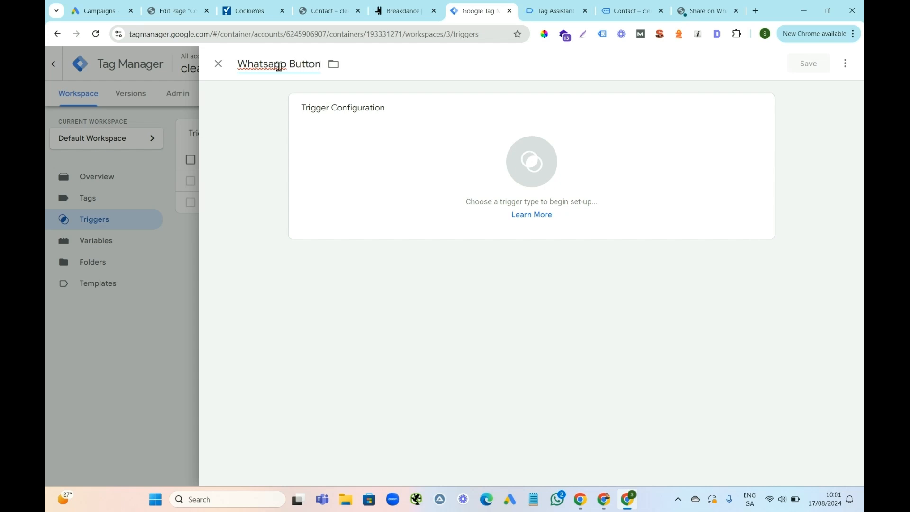
Set the trigger type to Click - All Elements and make it fire on Some Clicks.
left_click(765, 111)
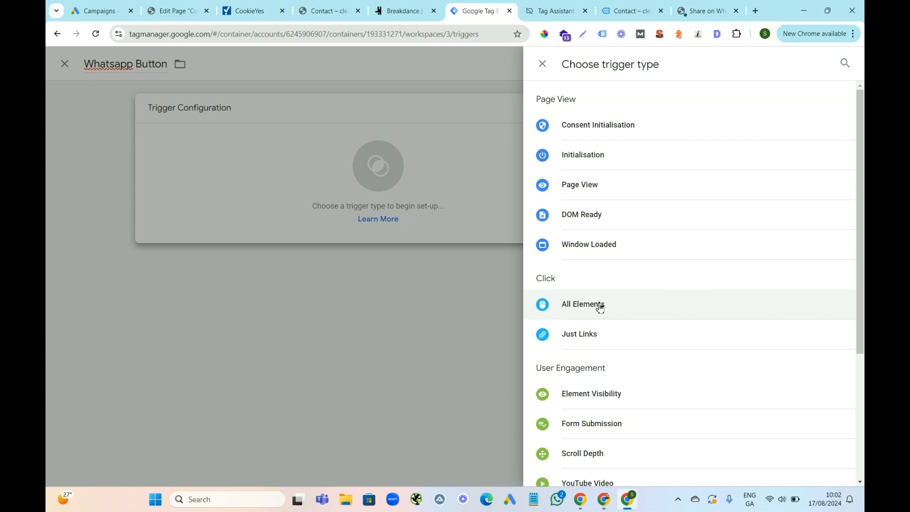
left_click(599, 306)
left_click(368, 214)
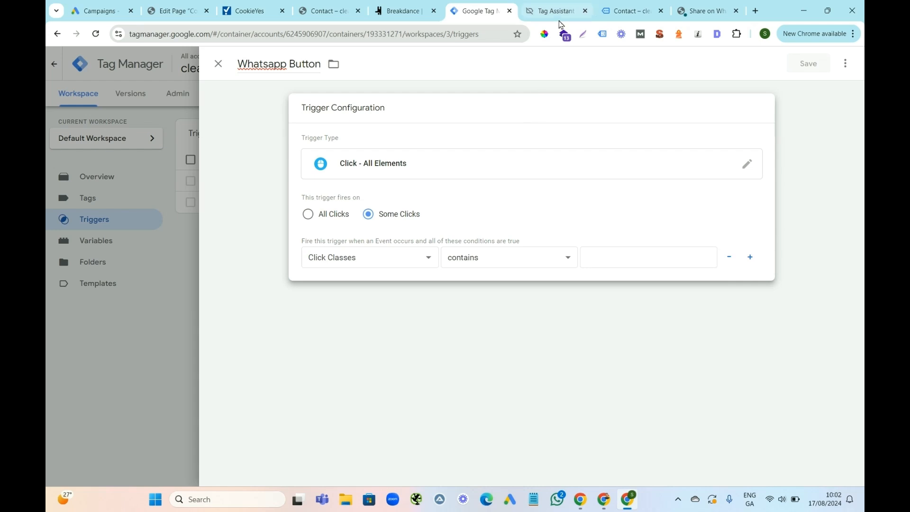
left_click(403, 258)
left_click(404, 258)
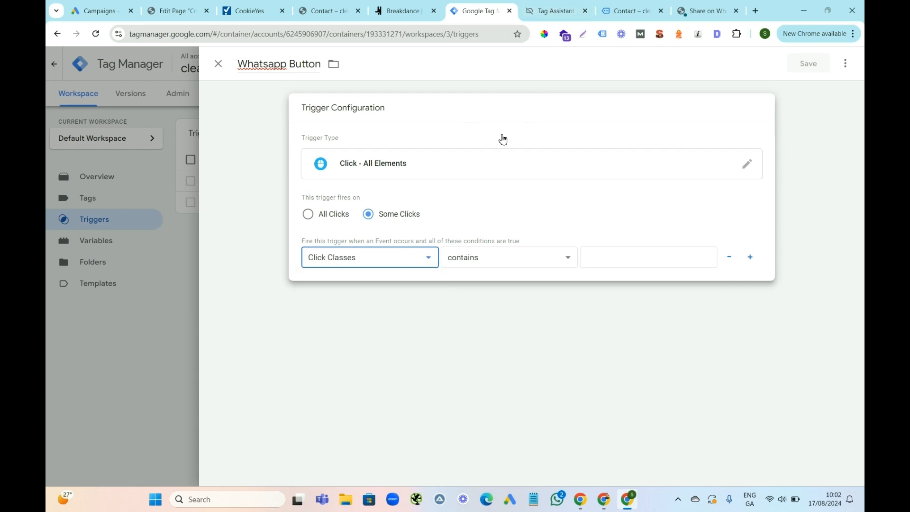
Return to the Click to Chat event's variables in Tag Assistant and copy the Click Text value "WhatsApp us" again.
left_click(538, 18)
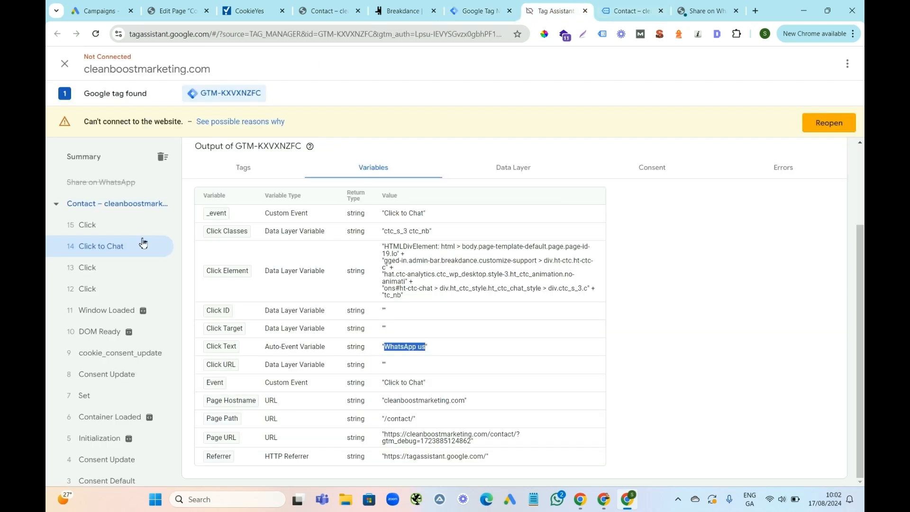
left_click(627, 10)
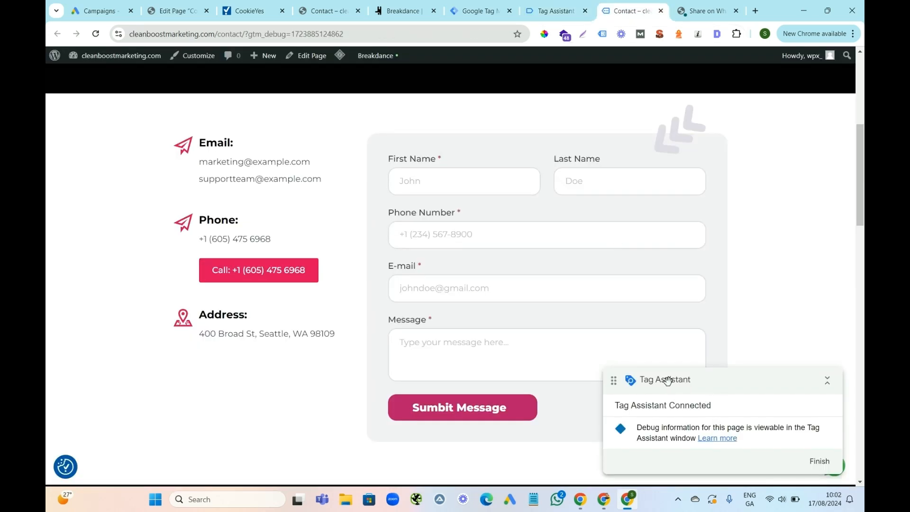
left_click(556, 11)
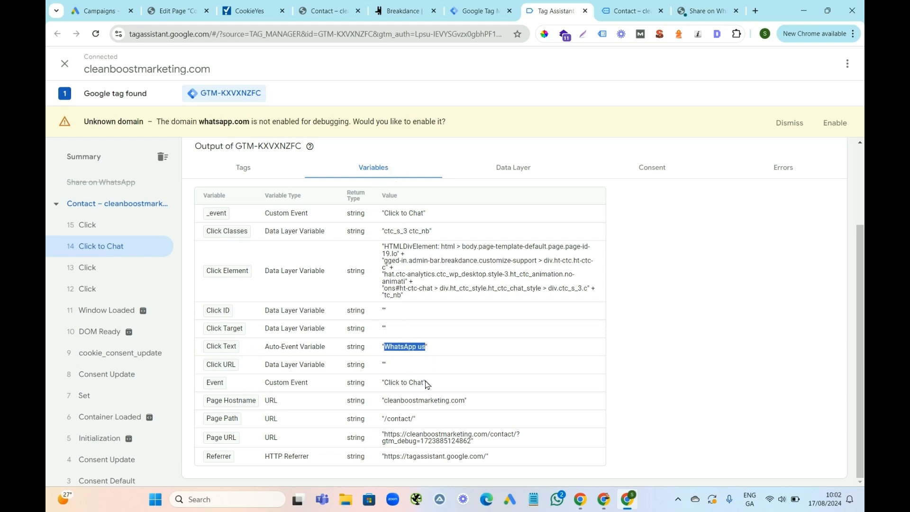
right_click(409, 349)
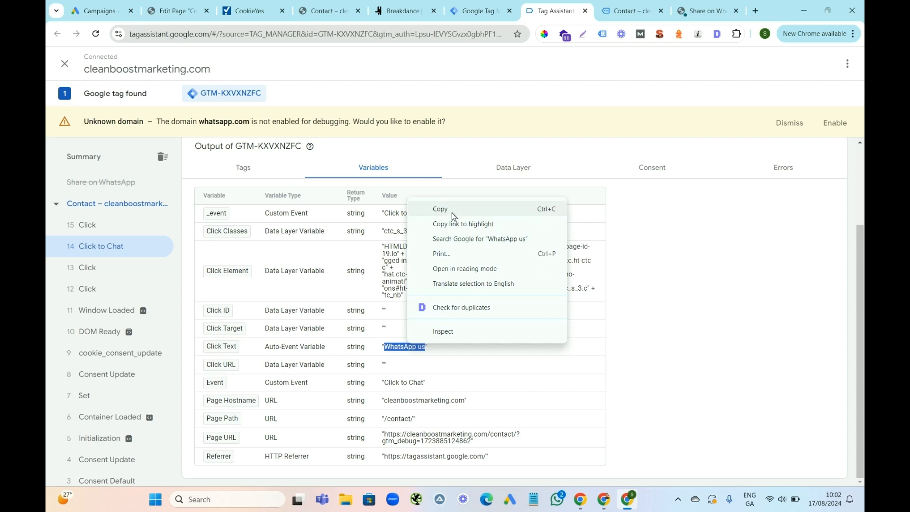
left_click(429, 209)
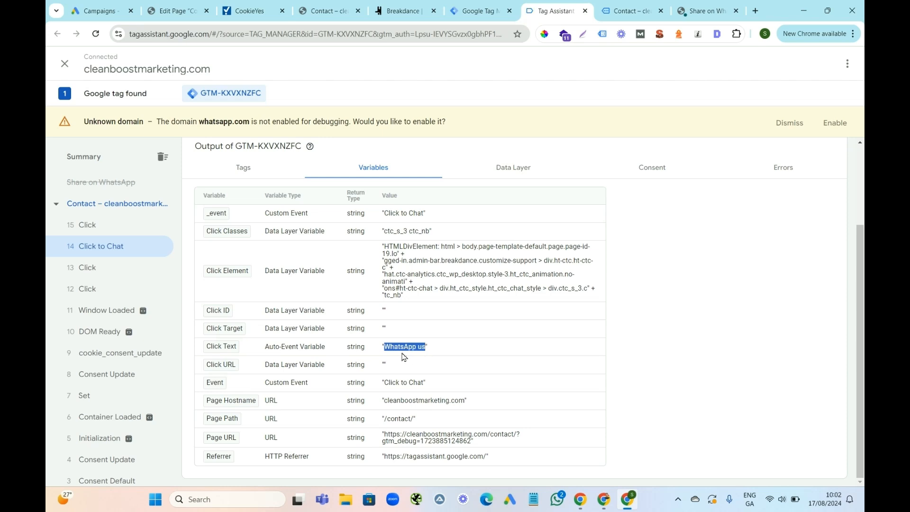
Set the trigger's firing condition in Tag Manager to Click Text contains "WhatsApp us".
left_click(467, 14)
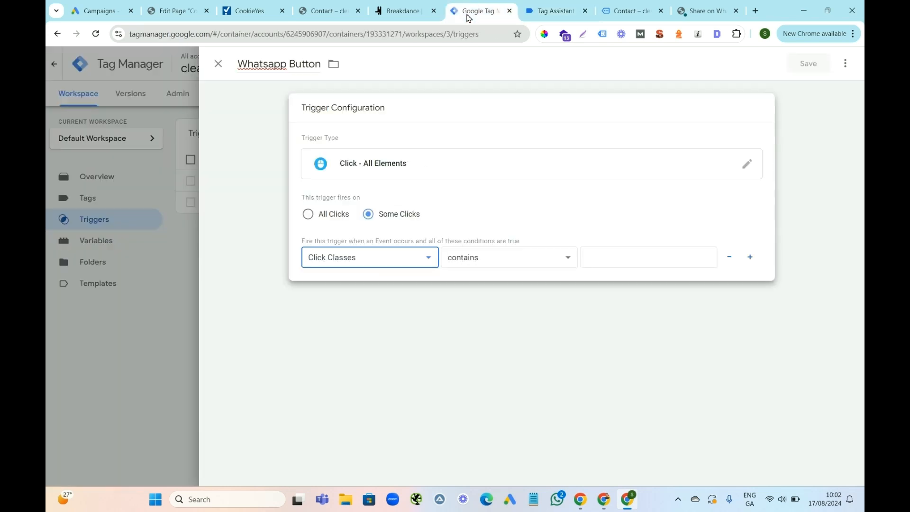
left_click(428, 259)
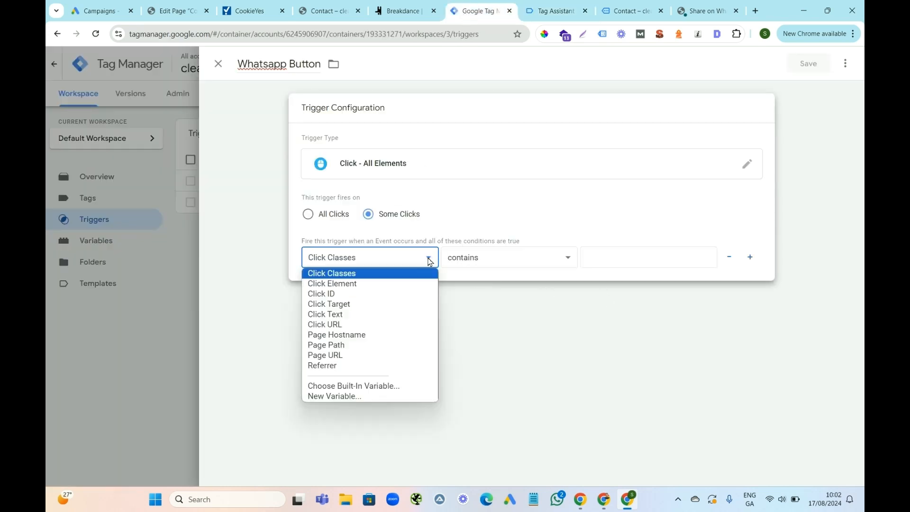
left_click(333, 315)
left_click(619, 253)
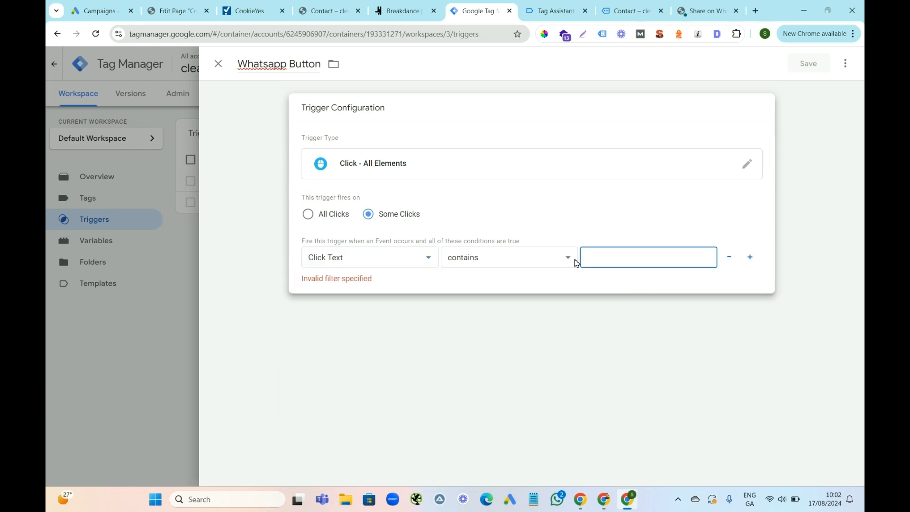
type("WhatsApp us")
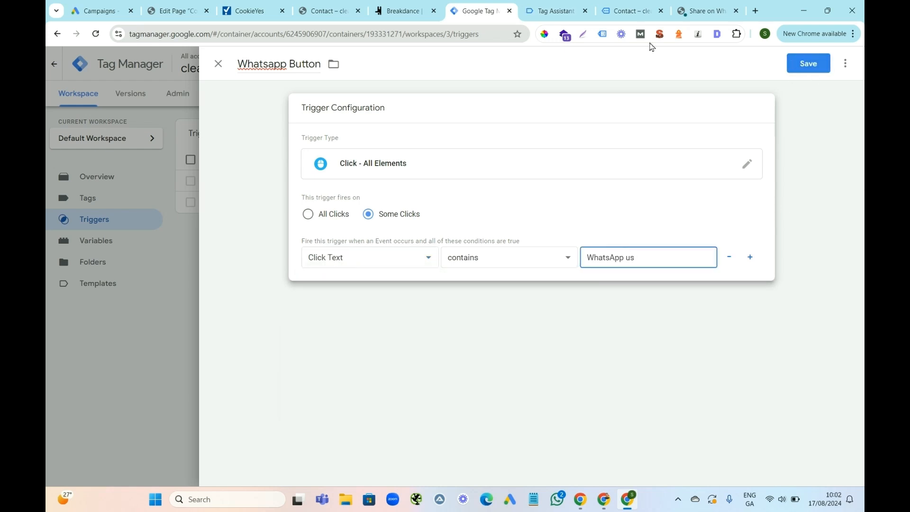
Compare the available condition variables with those in Tag Assistant and change the condition's variable to Click Classes.
left_click(548, 9)
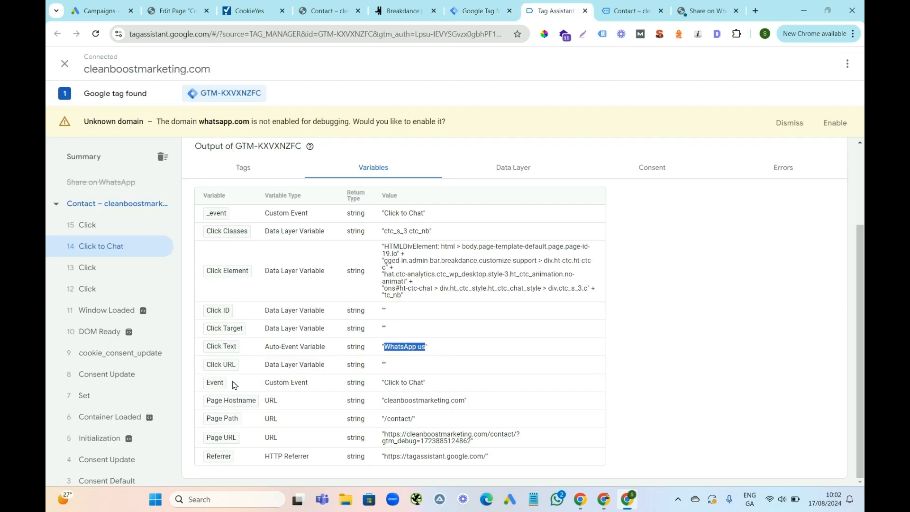
left_click(480, 10)
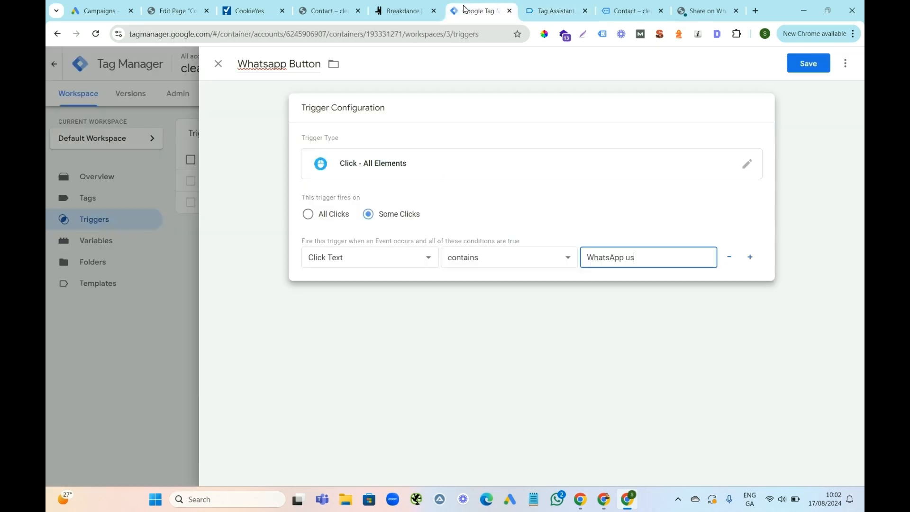
left_click(358, 259)
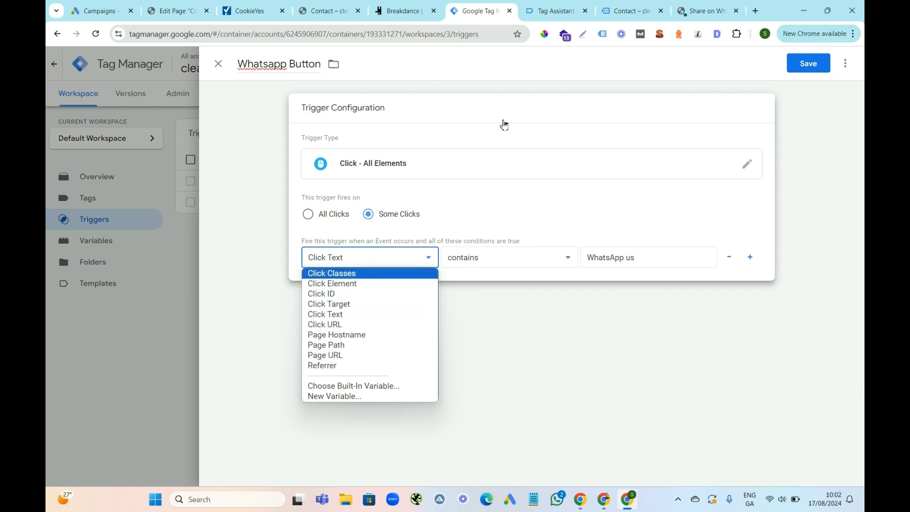
left_click(551, 11)
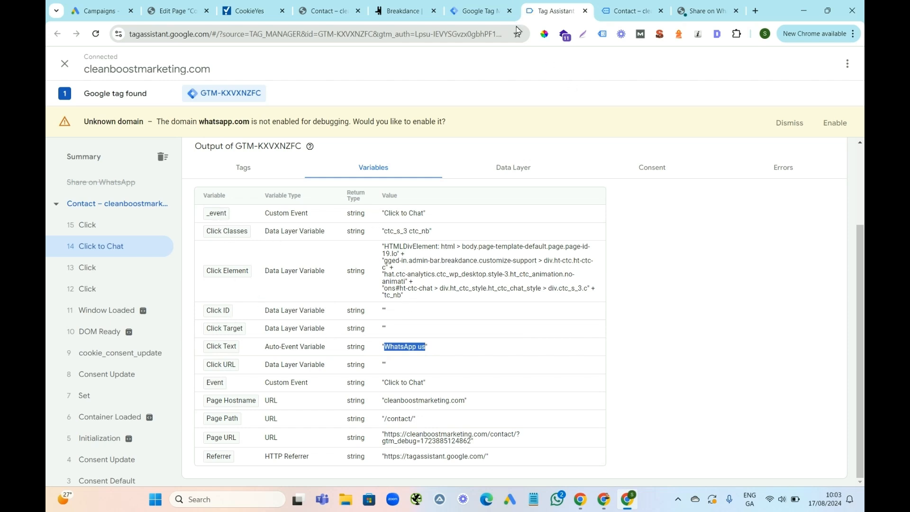
left_click(480, 11)
left_click(392, 265)
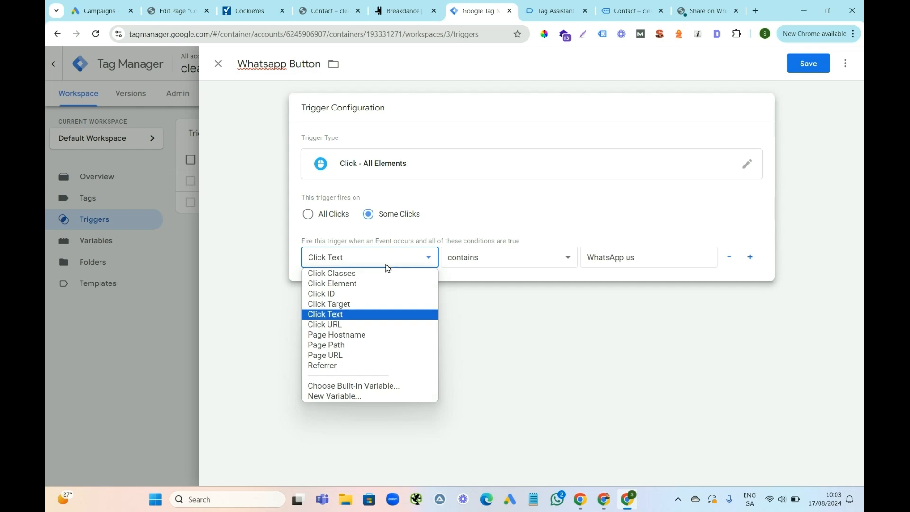
left_click(349, 274)
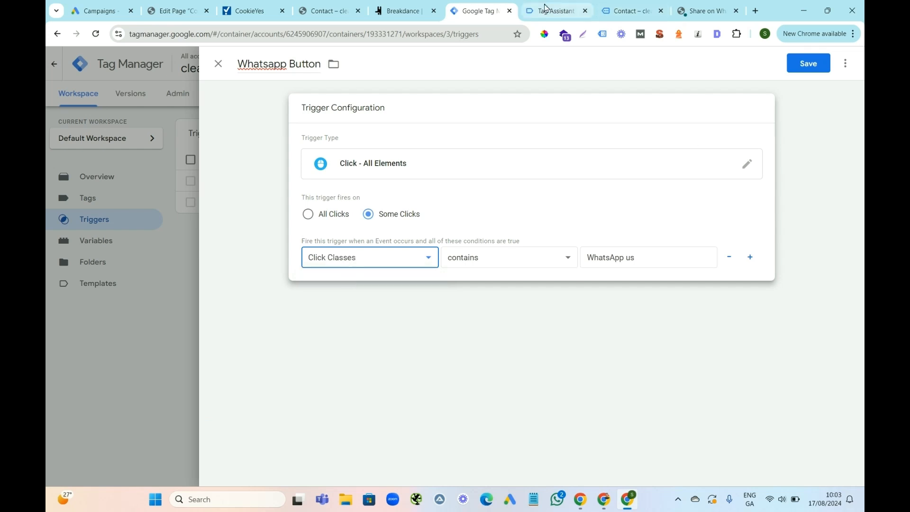
Copy the Click Classes value "ctc_s_3 ctc_nb" from Tag Assistant and use it as the trigger condition's value.
left_click(551, 11)
left_click_drag(429, 236, 388, 239)
right_click(391, 236)
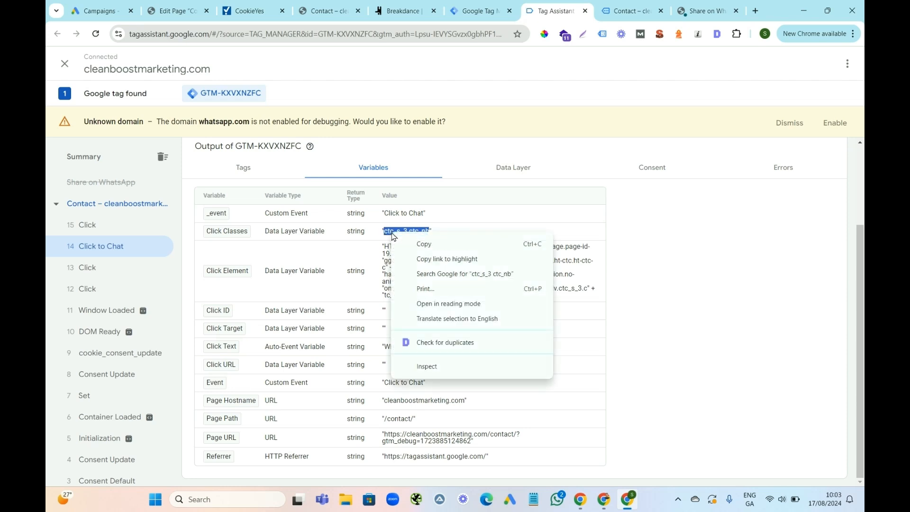
left_click(422, 244)
left_click(479, 10)
left_click(615, 257)
key("ctrl+a")
key("ctrl+v")
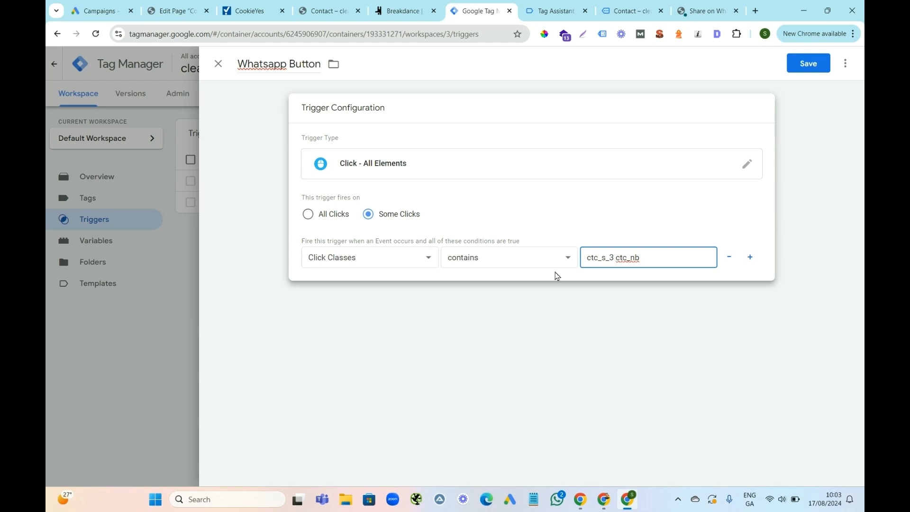
Switch the condition's variable to Click Text and copy its value "WhatsApp us" from Tag Assistant.
left_click(411, 265)
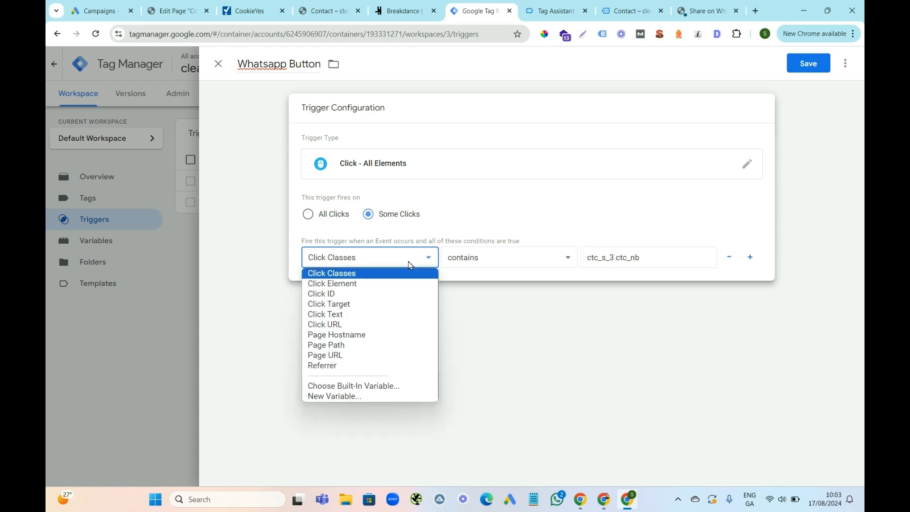
left_click(331, 316)
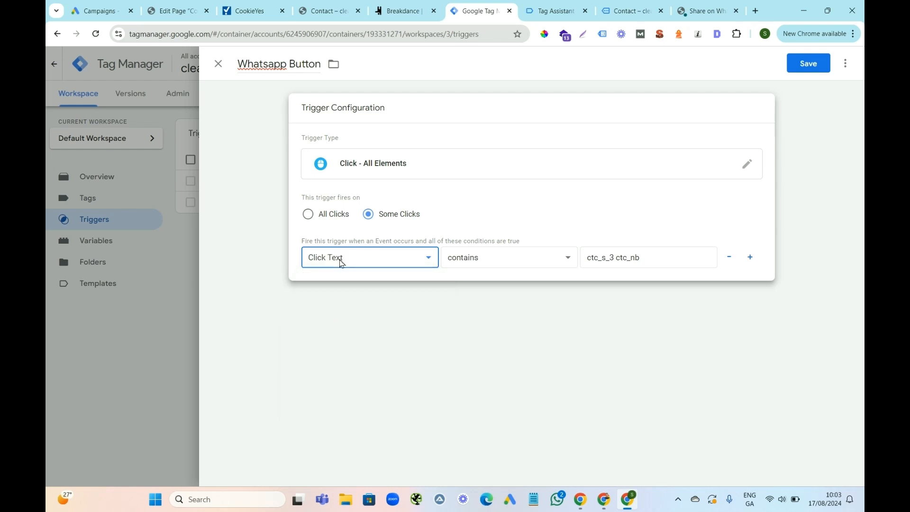
left_click(553, 10)
left_click_drag(426, 351, 387, 351)
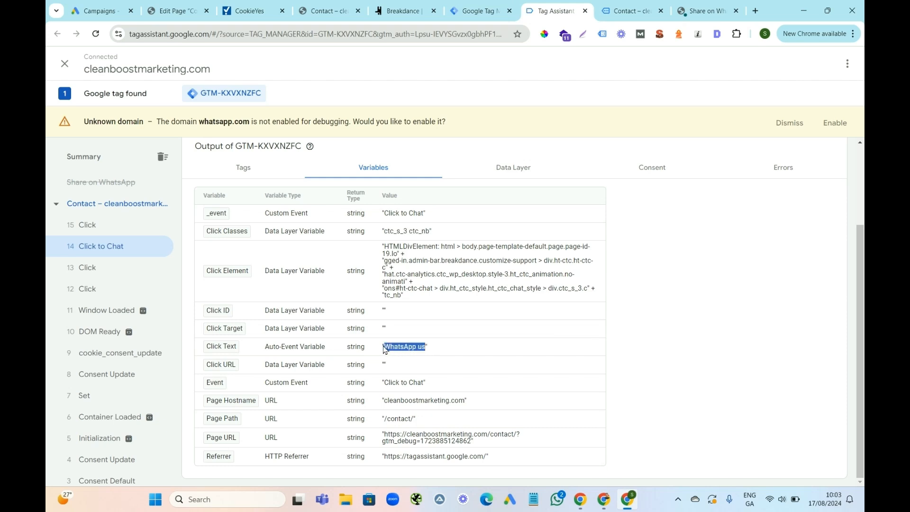
right_click(406, 352)
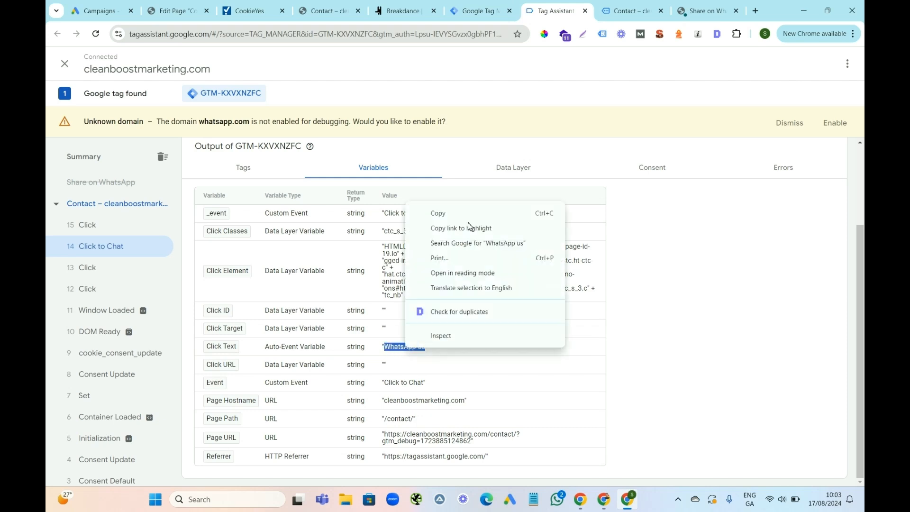
left_click(448, 214)
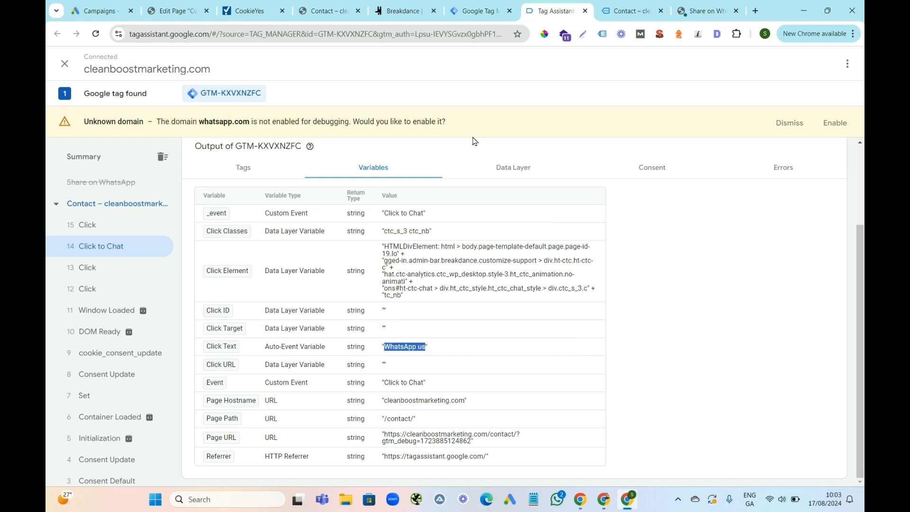
Replace the condition's value in Tag Manager with "WhatsApp us" and save the Whatsapp Button trigger.
left_click(468, 9)
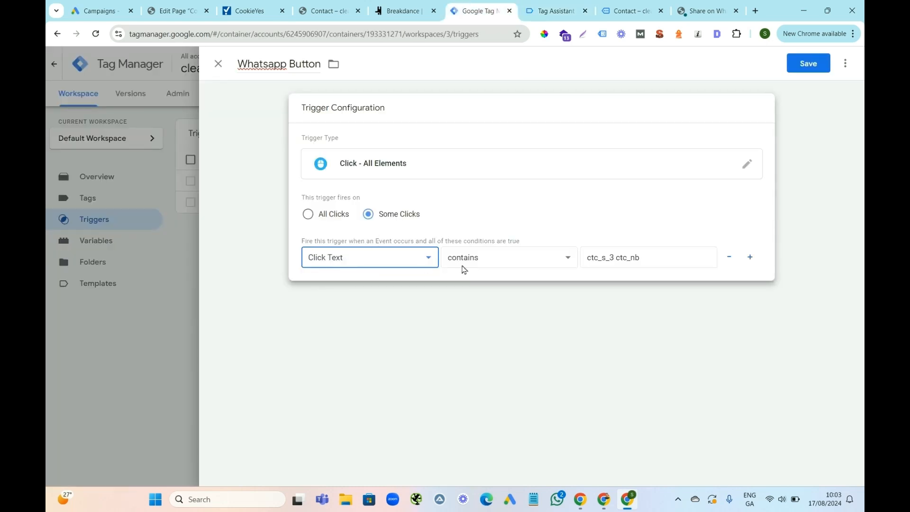
left_click(624, 258)
key("ctrl+a")
key("ctrl+v")
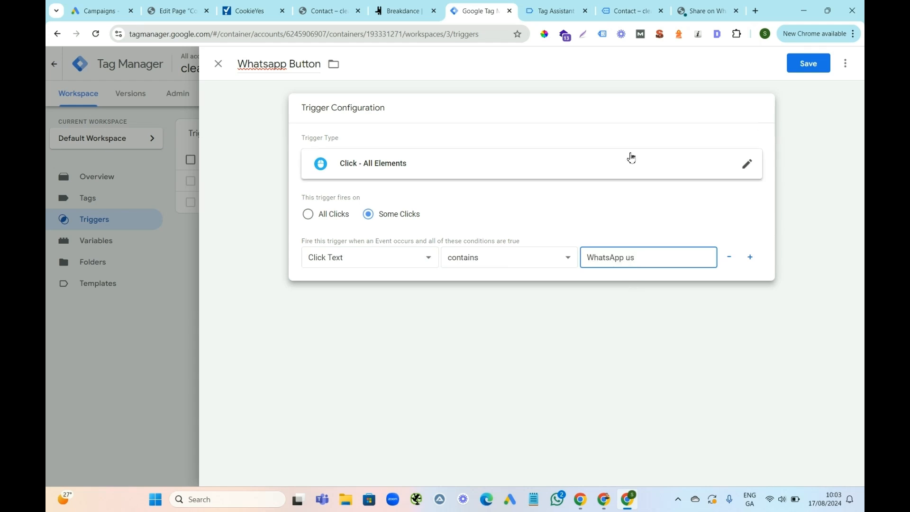
left_click(811, 66)
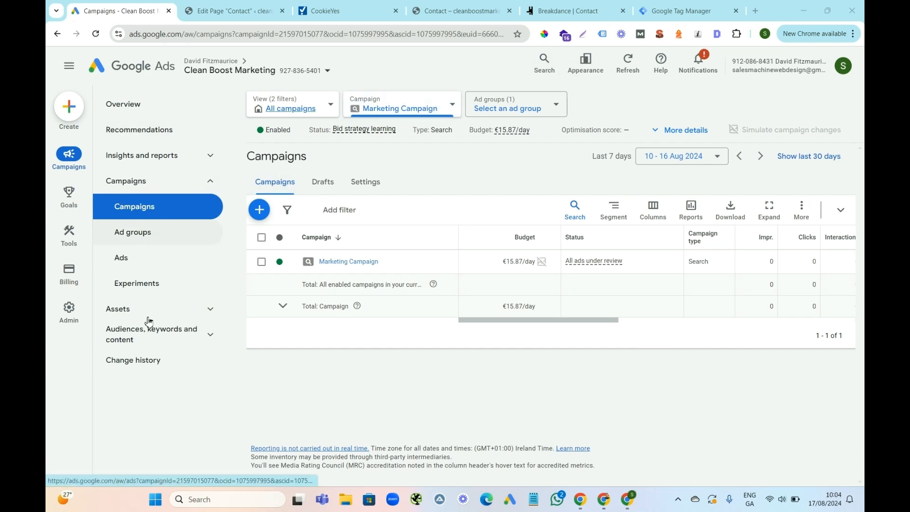
Search Google Ads for "conversion", go to the conversion goals summary and start a new website conversion action.
left_click(543, 60)
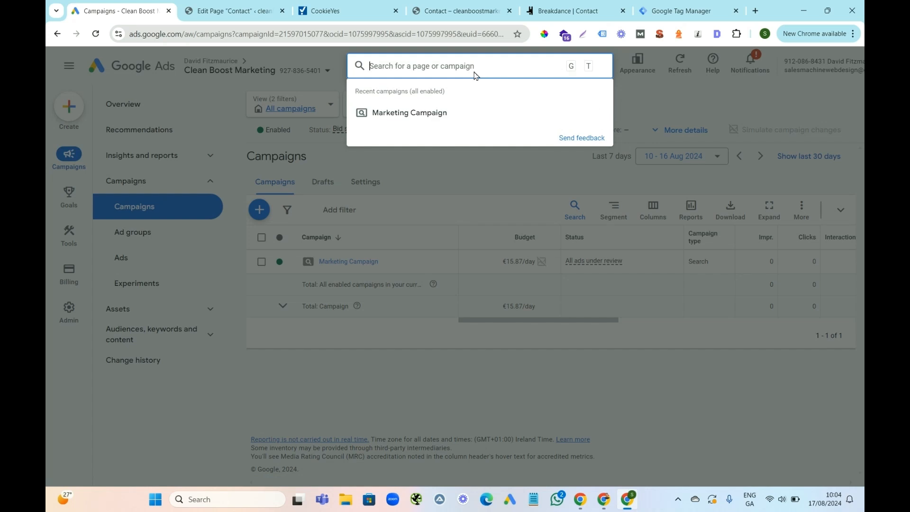
type("conversion")
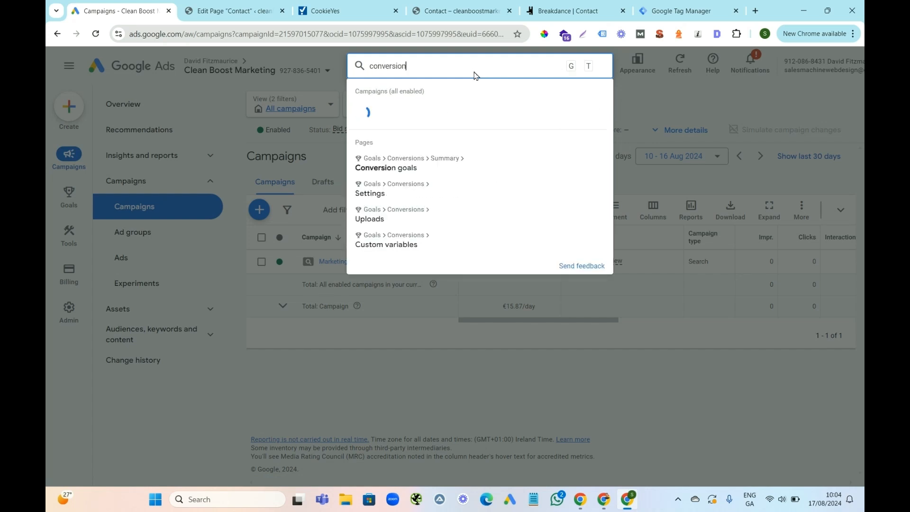
left_click(415, 169)
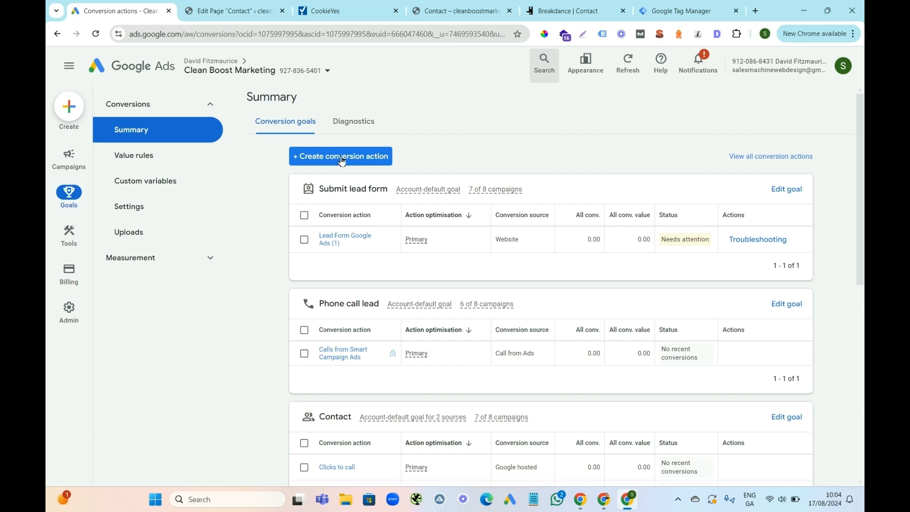
left_click(337, 161)
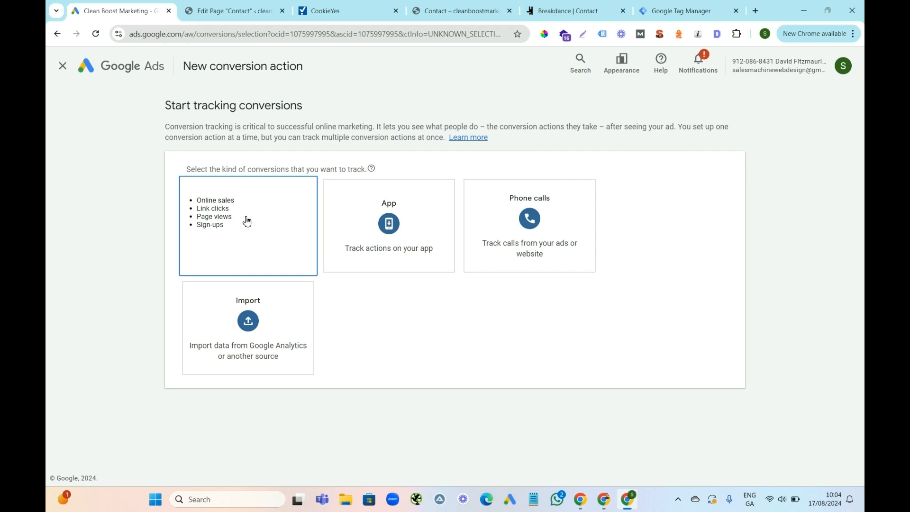
left_click(447, 10)
left_click(231, 37)
left_click_drag(244, 37, 126, 35)
right_click(158, 37)
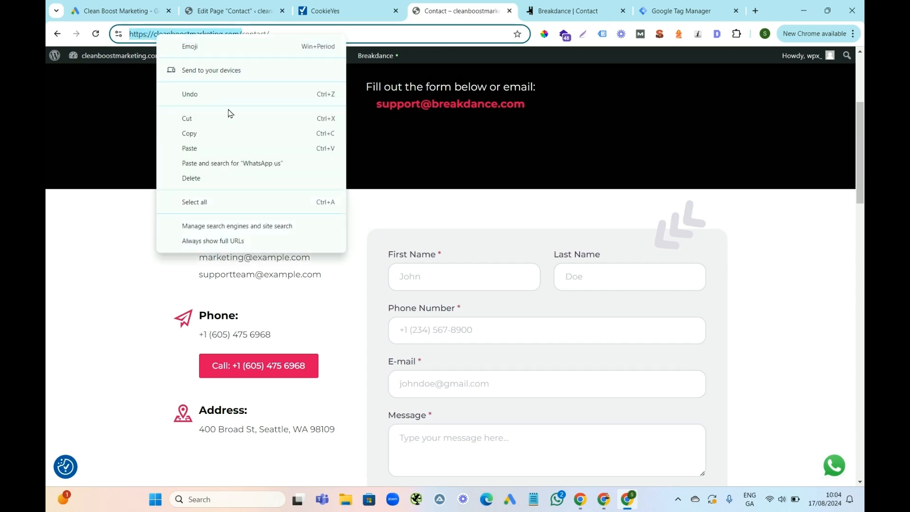
left_click(223, 133)
key("ctrl+1")
left_click(257, 227)
key("ctrl+v")
left_click(407, 226)
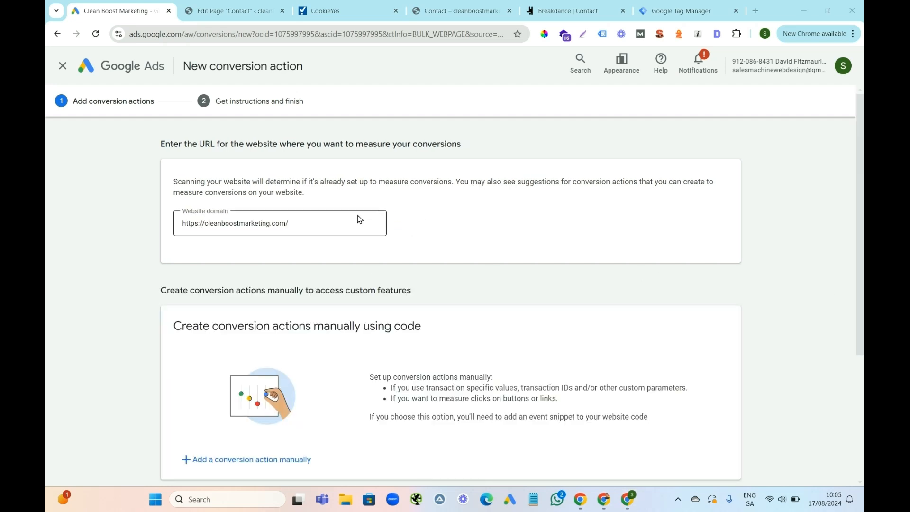
Turn off enhanced conversions for the account and start adding a conversion action manually.
left_click_drag(864, 156, 864, 261)
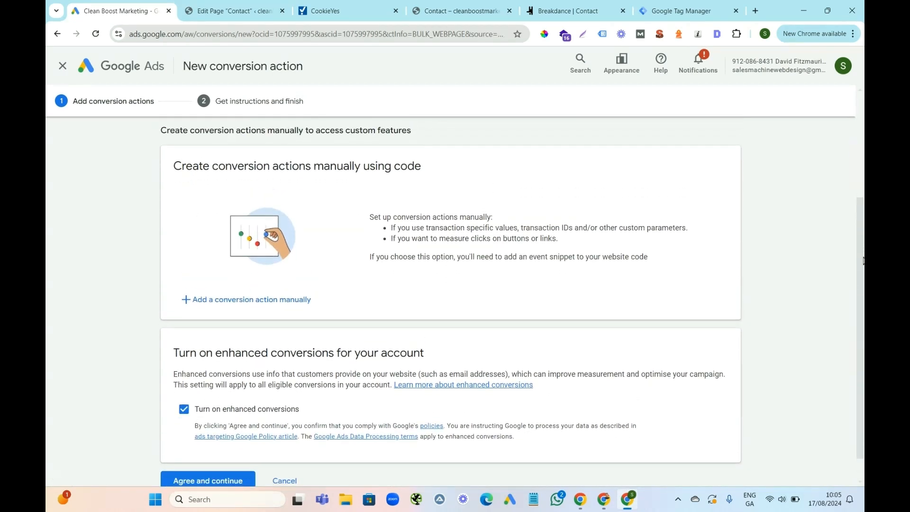
left_click(185, 411)
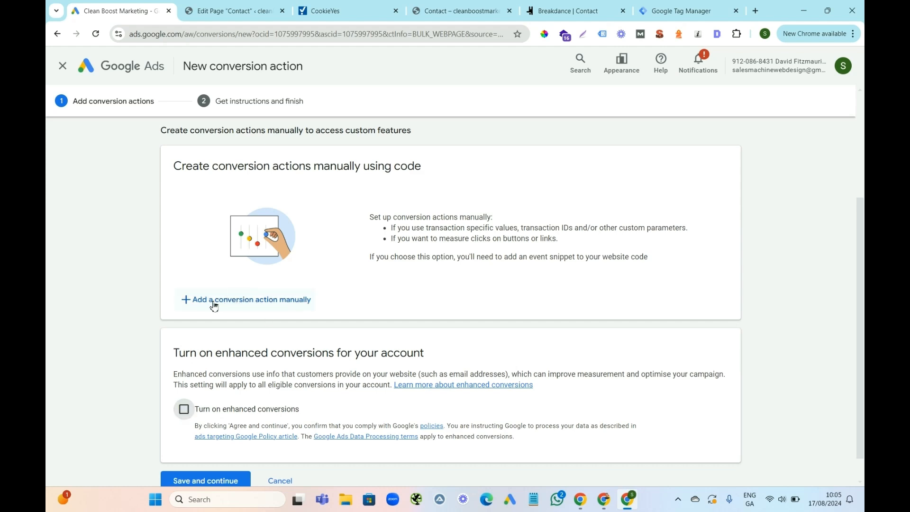
left_click(246, 302)
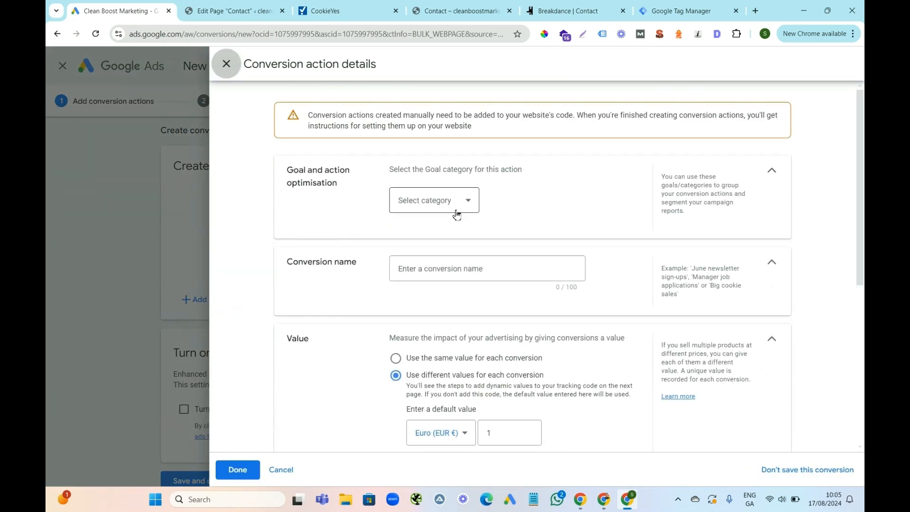
Set the conversion action's goal category to Contact and name it "Phone Call Landing Page".
left_click(458, 205)
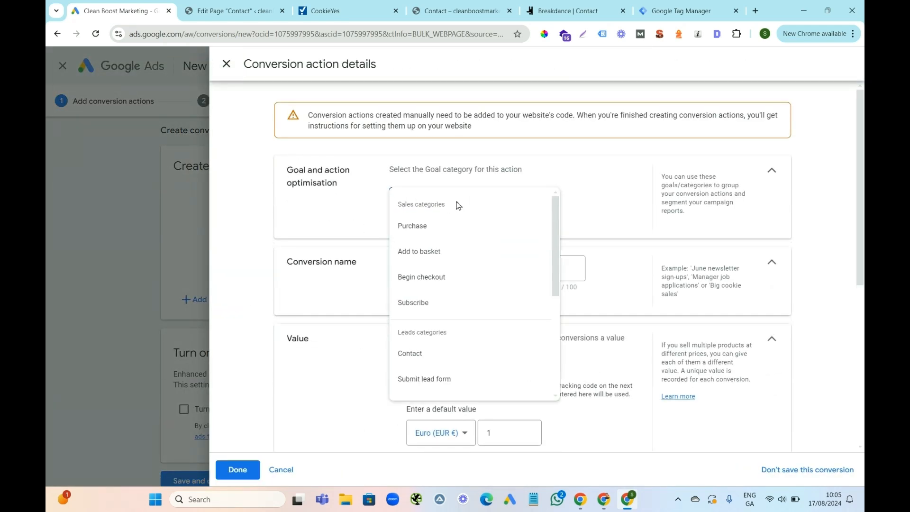
scroll(556, 242, "down", 2)
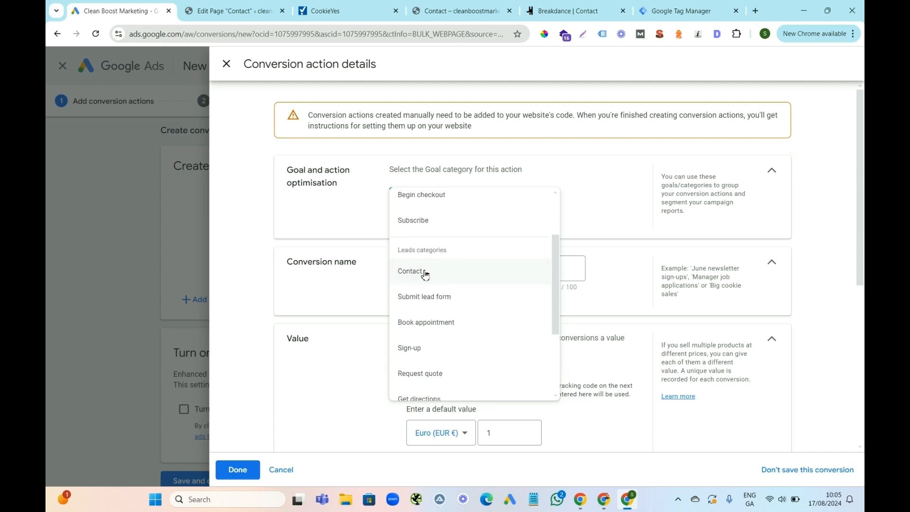
left_click(422, 274)
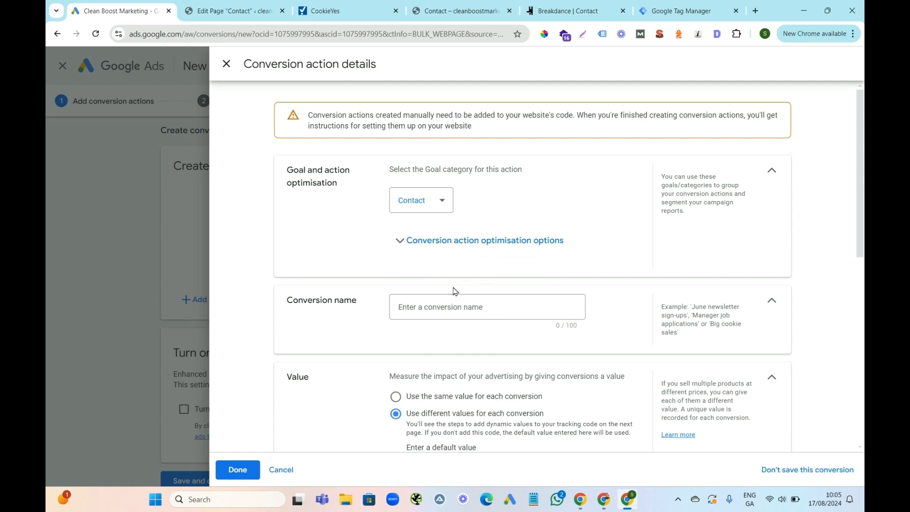
left_click(416, 311)
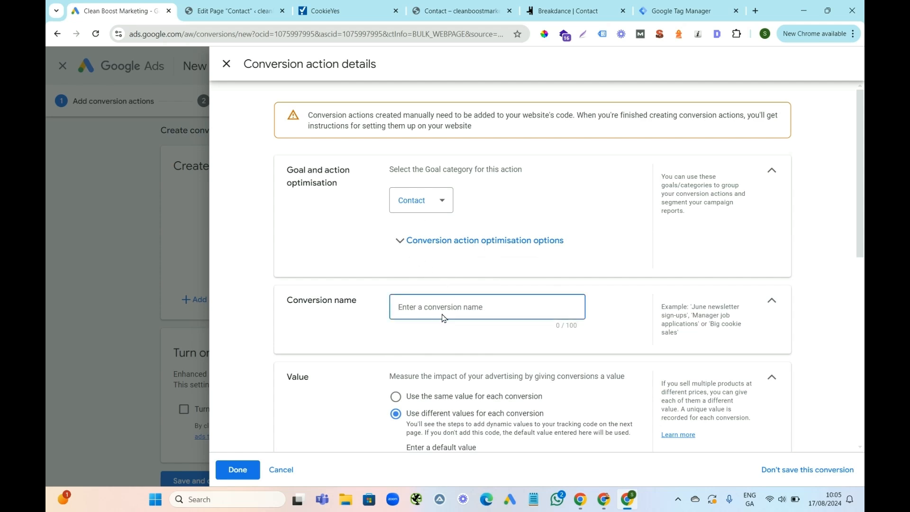
type("P")
left_click(698, 254)
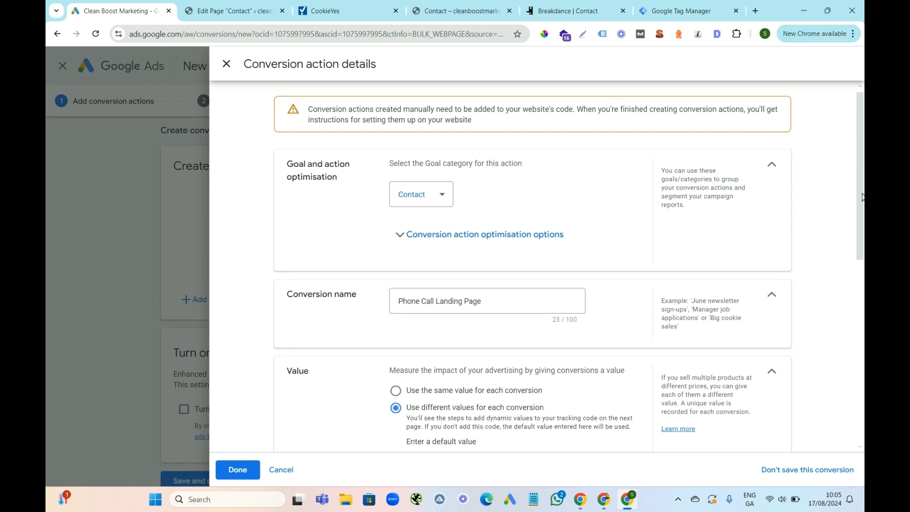
Use the same value for each conversion and set the count to One per click or interaction.
scroll(698, 254, "down", 4)
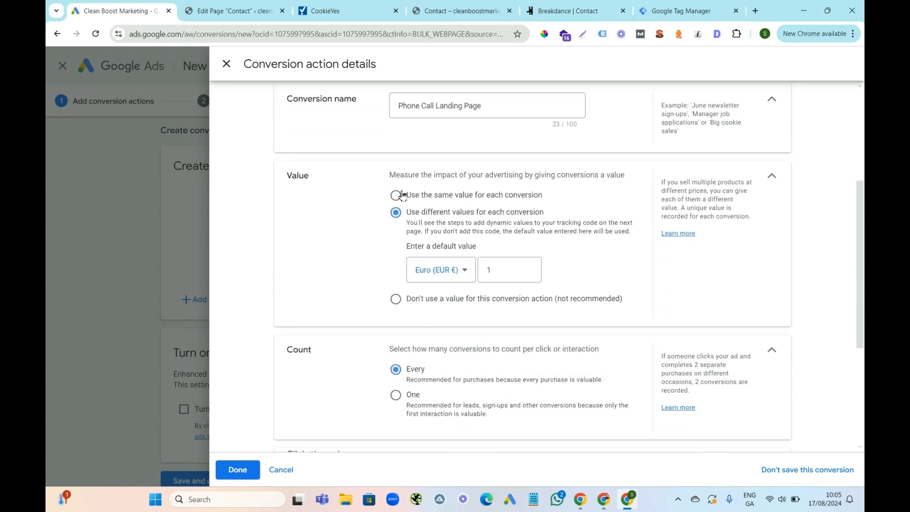
left_click(396, 196)
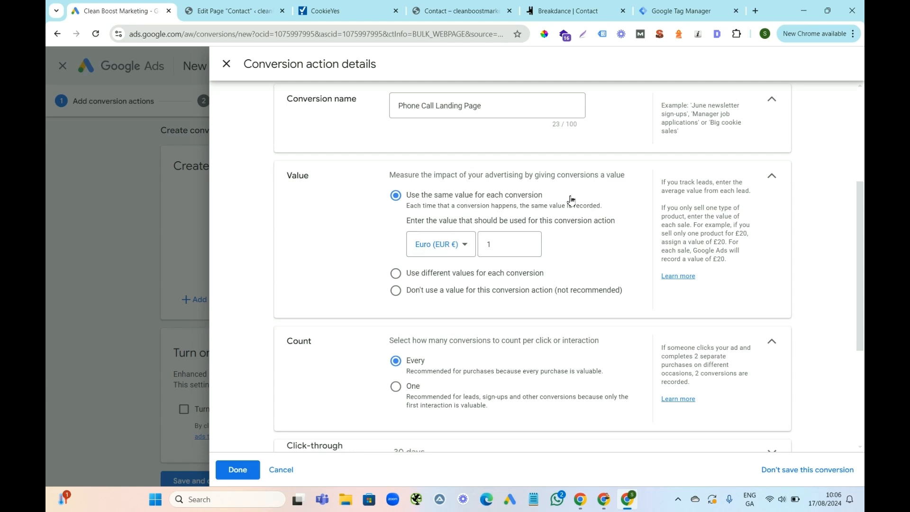
scroll(395, 198, "down", 4)
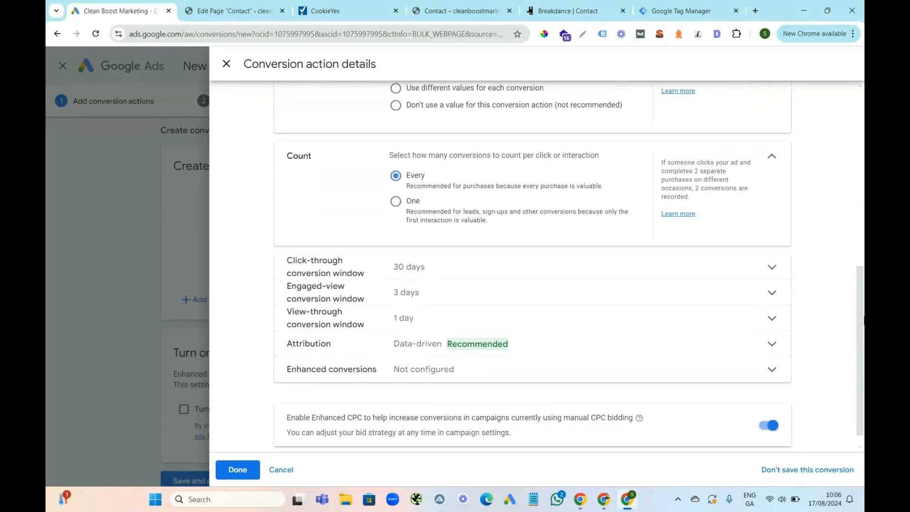
left_click(395, 200)
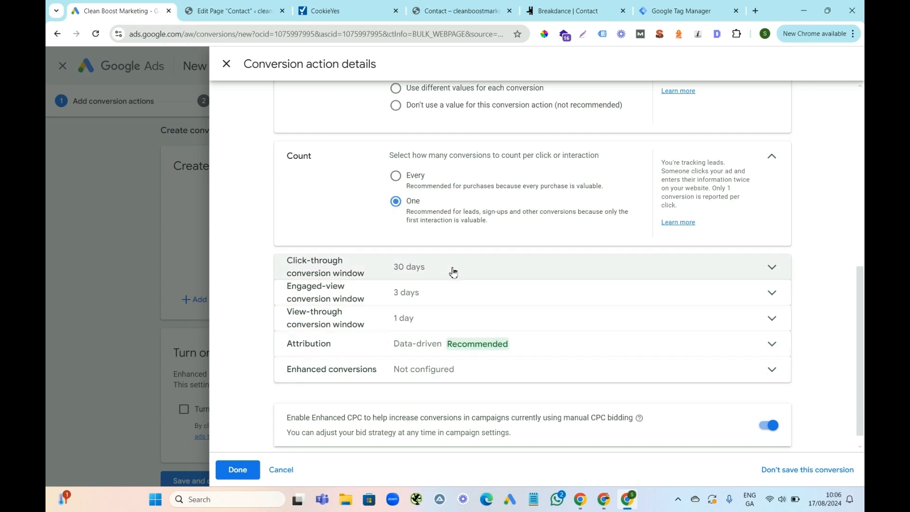
Disable Enhanced CPC for manual bidding campaigns and finish the conversion action's details.
left_click(775, 430)
scroll(864, 332, "down", 1)
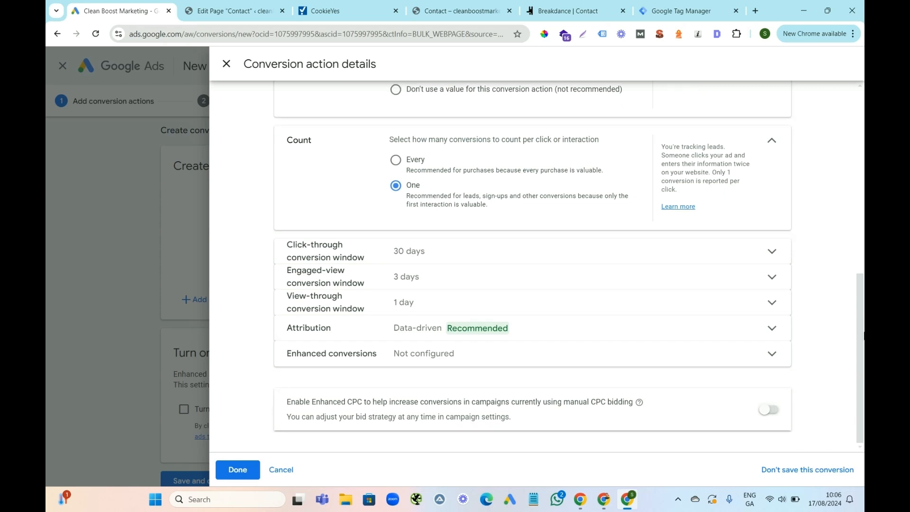
left_click(238, 471)
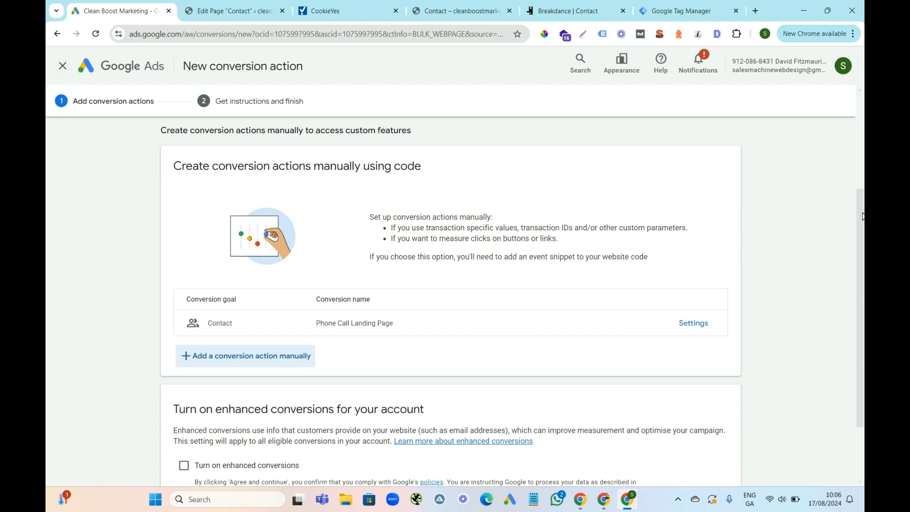
Save the Phone Call Landing Page conversion action and display its Google Tag Manager setup instructions.
left_click_drag(862, 237, 863, 290)
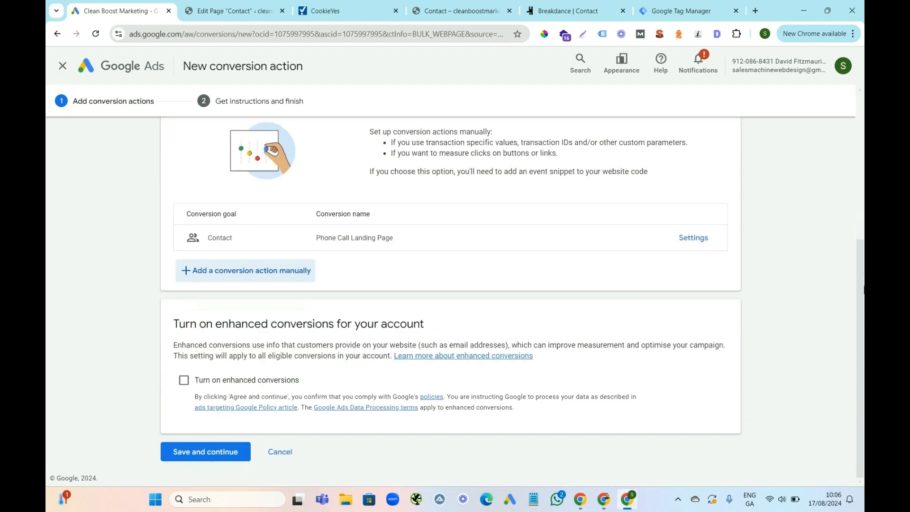
left_click(204, 453)
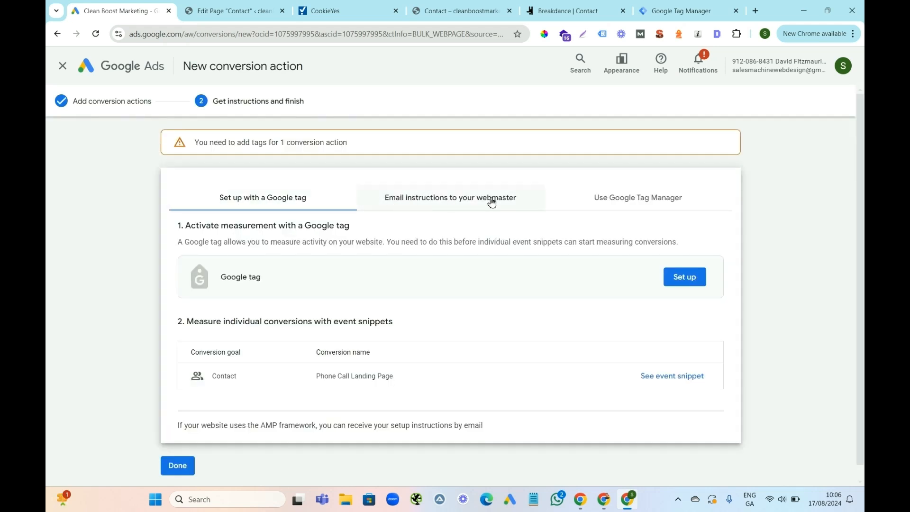
left_click(635, 198)
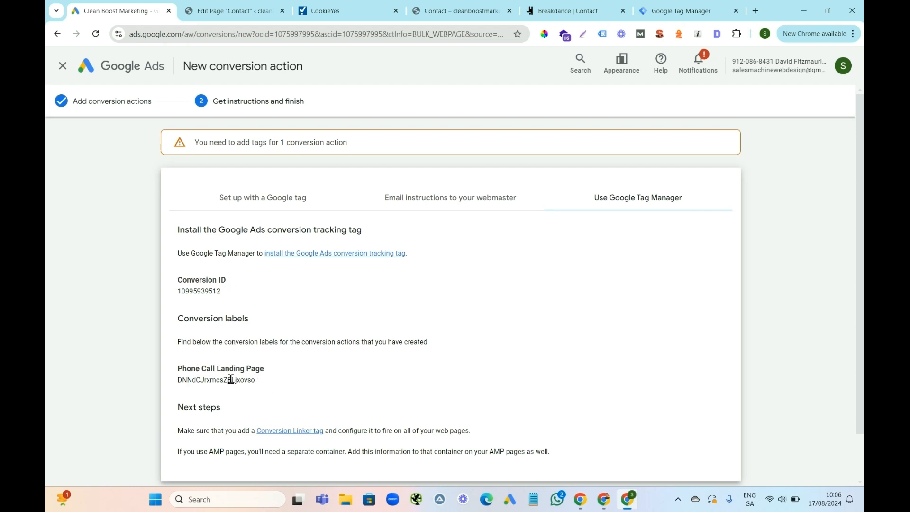
Move the Google Tag Manager browser tab beside the Google Ads one and switch to Tag Manager.
left_click_drag(682, 10, 232, 7)
left_click(118, 5)
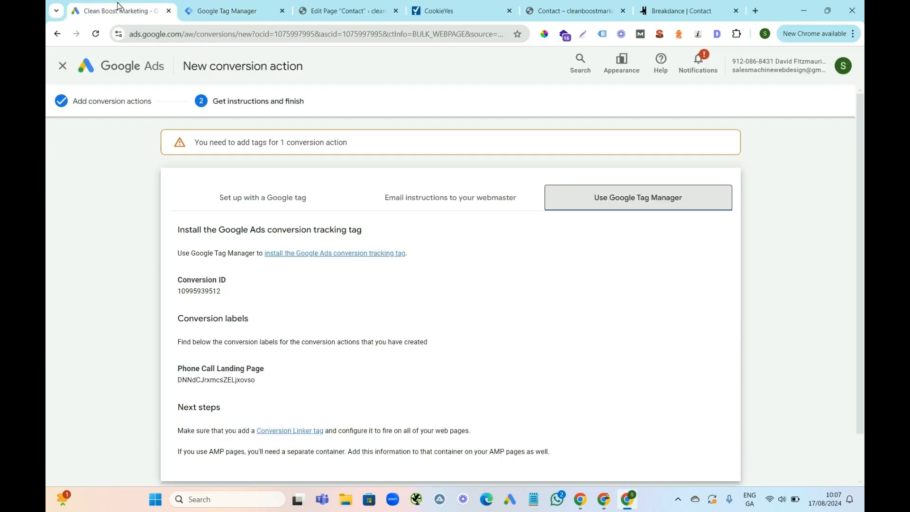
left_click(217, 12)
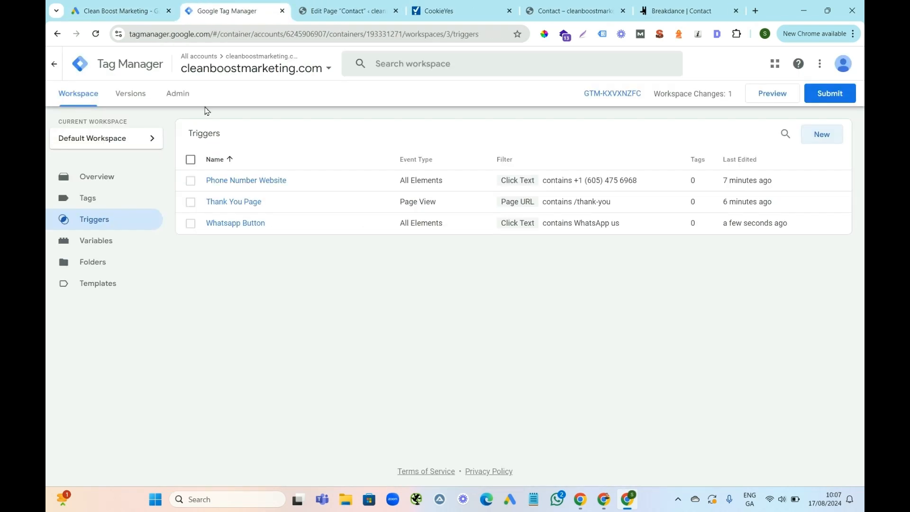
Create a new tag in the workspace and name it "Phone Call Landing Page".
left_click(86, 199)
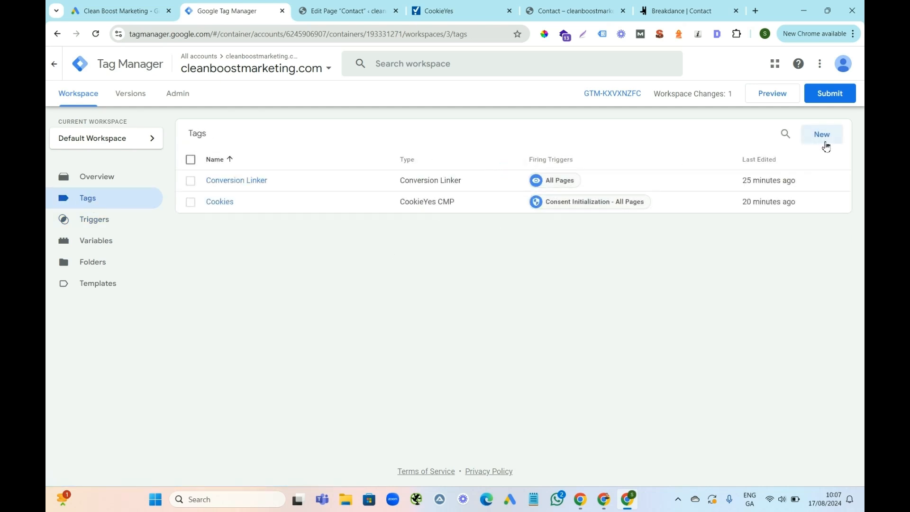
left_click(824, 137)
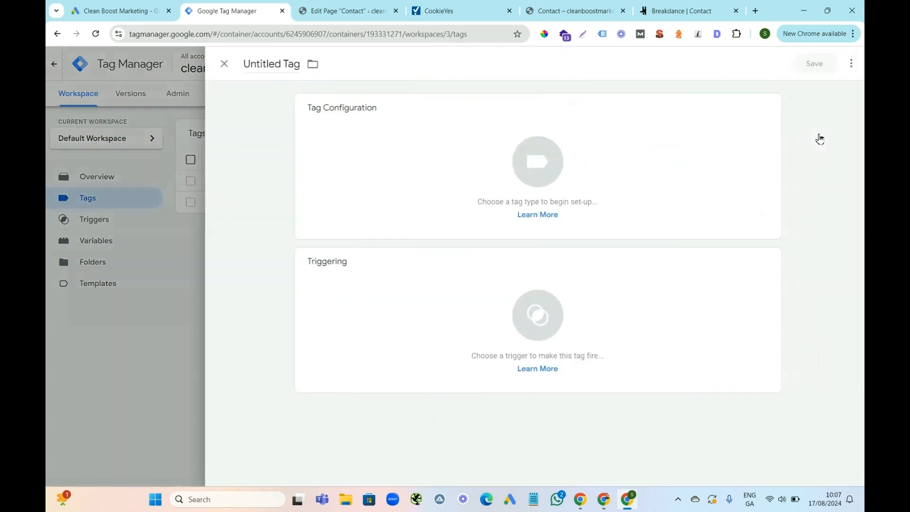
left_click(268, 65)
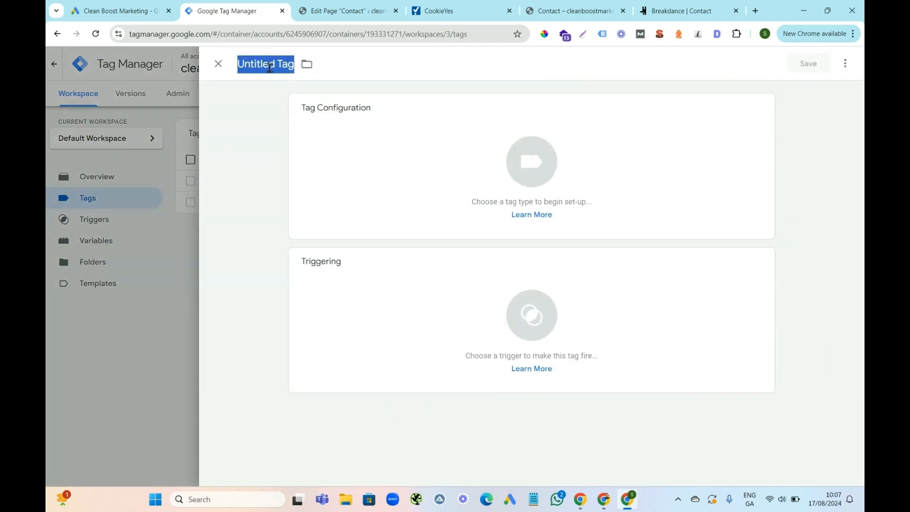
type("Phone")
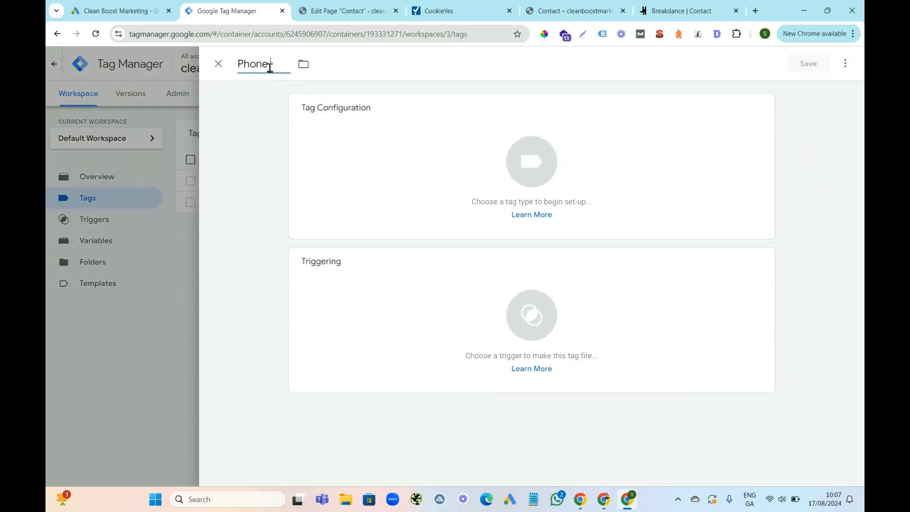
type(" Call Landing Page")
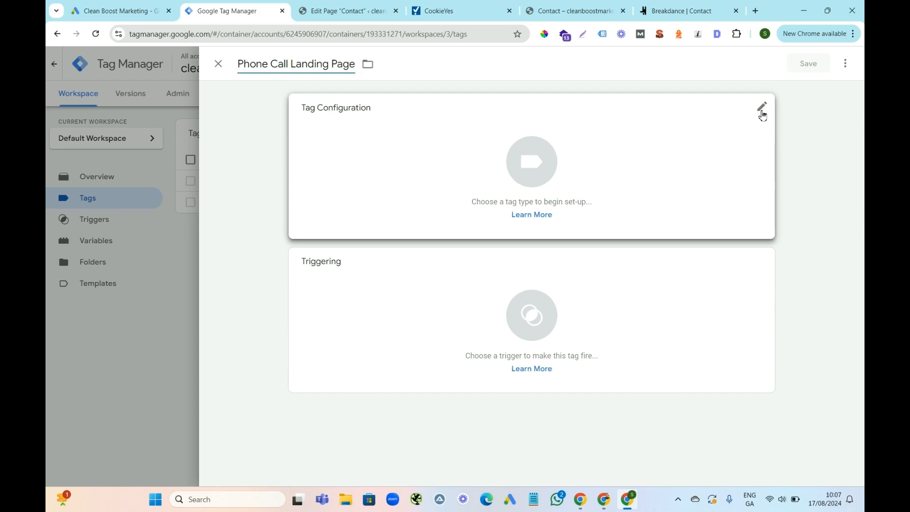
Assign the Phone Number Website trigger to the tag and set its type to Google Ads Conversion Tracking.
left_click(762, 263)
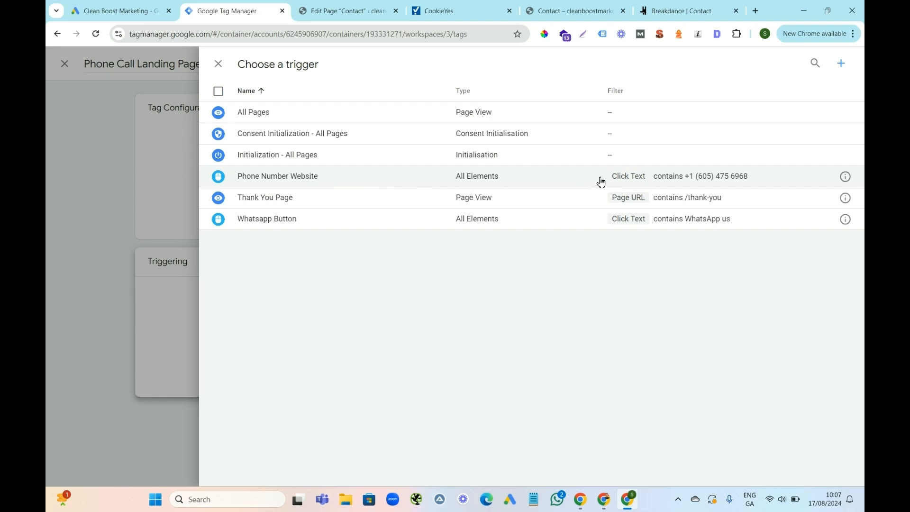
left_click(526, 180)
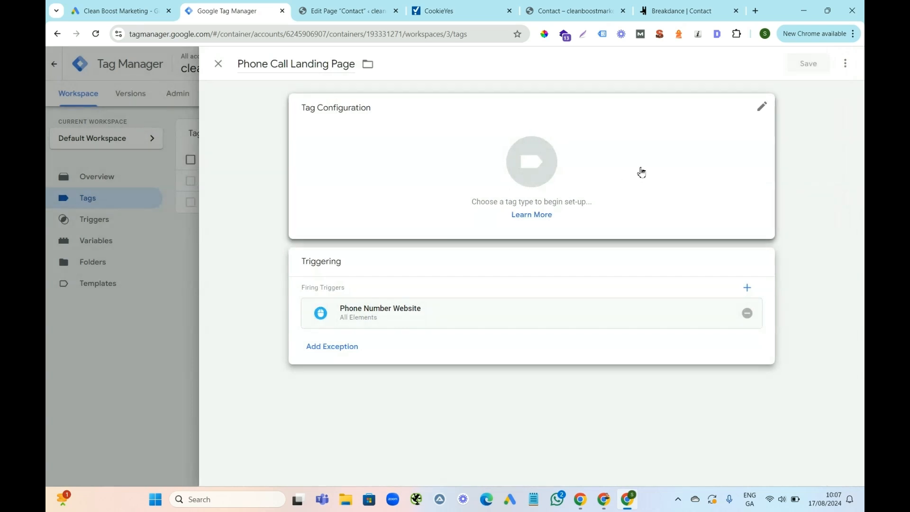
left_click(763, 109)
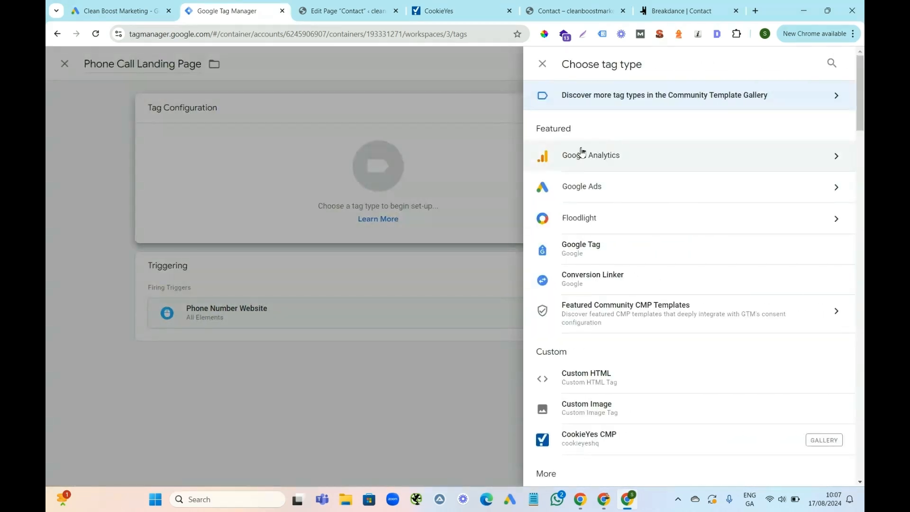
left_click(681, 190)
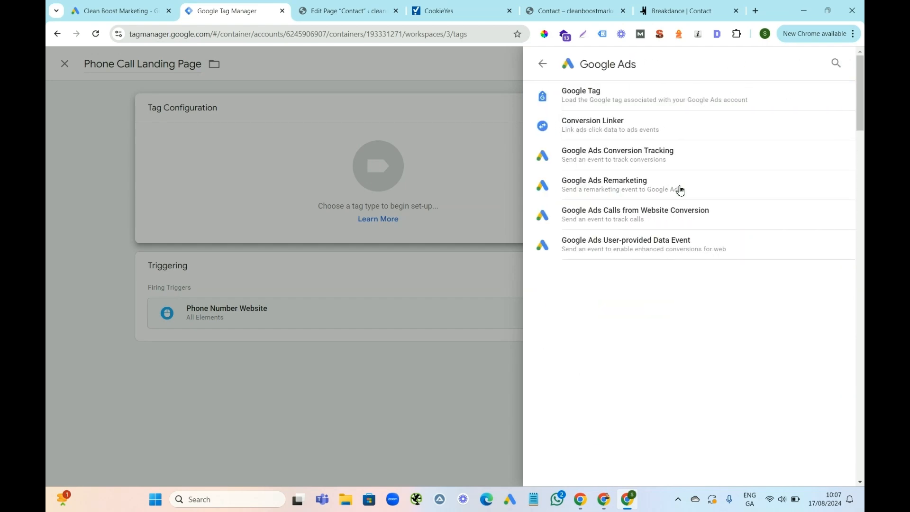
left_click(653, 156)
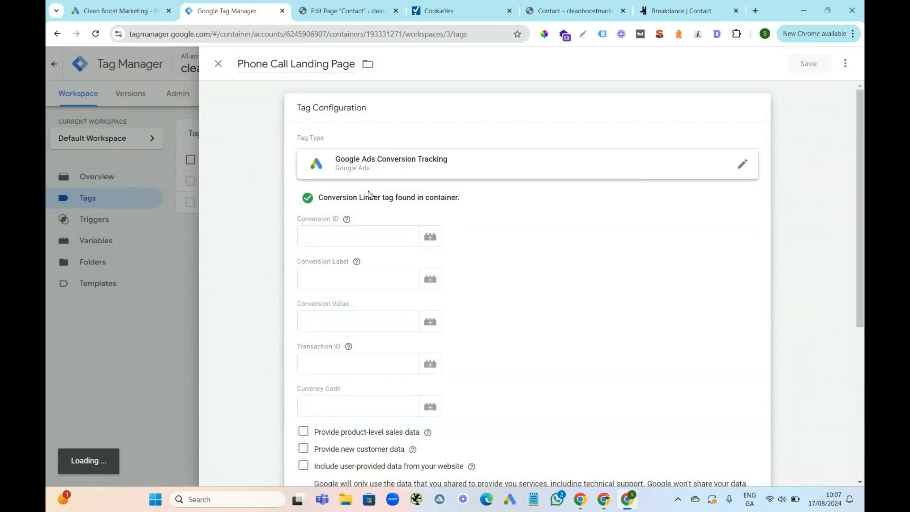
Copy the conversion ID from the Google Ads instructions into the Conversion ID of the Phone Call Landing Page tag in Tag Manager.
left_click(114, 14)
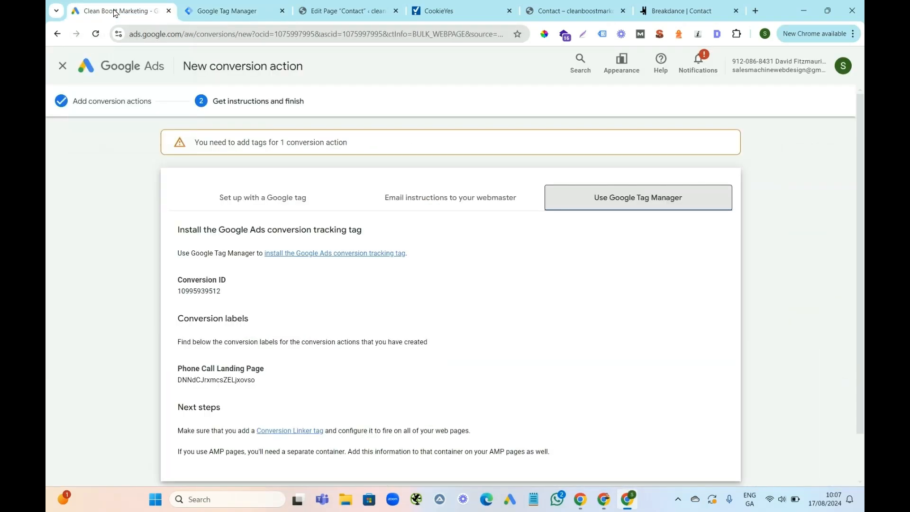
left_click_drag(222, 292, 177, 292)
right_click(186, 292)
left_click(221, 302)
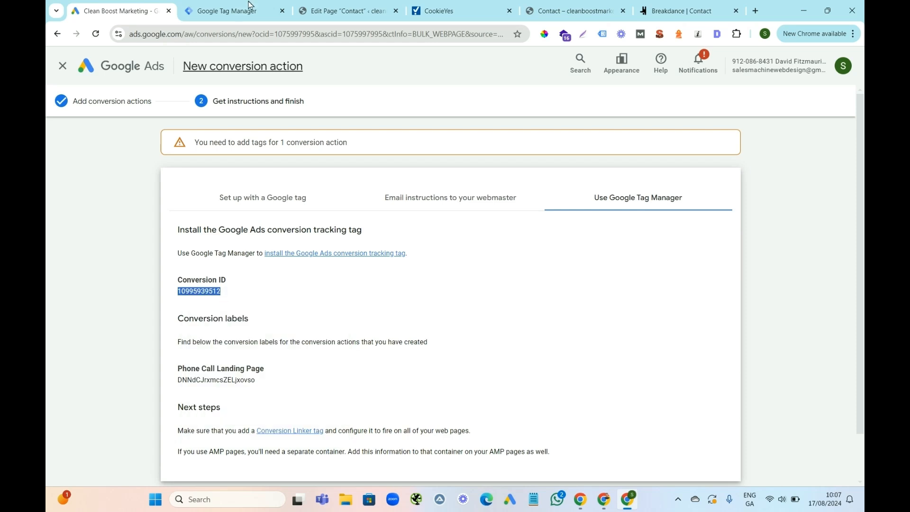
left_click(233, 10)
left_click(311, 227)
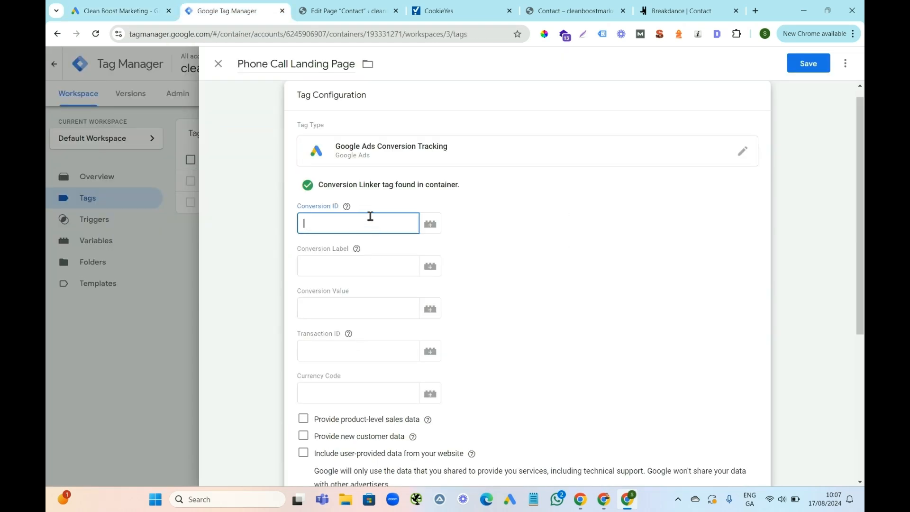
left_click(324, 228)
key("ctrl+v")
Copy the Phone Call Landing Page conversion label from Google Ads into the tag's Conversion Label in Tag Manager and save the tag.
left_click(96, 8)
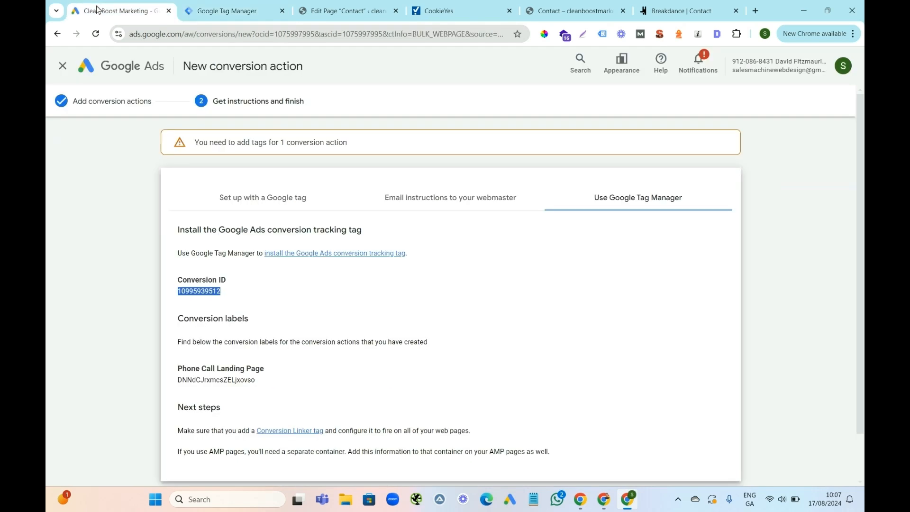
left_click_drag(259, 382, 180, 384)
right_click(178, 386)
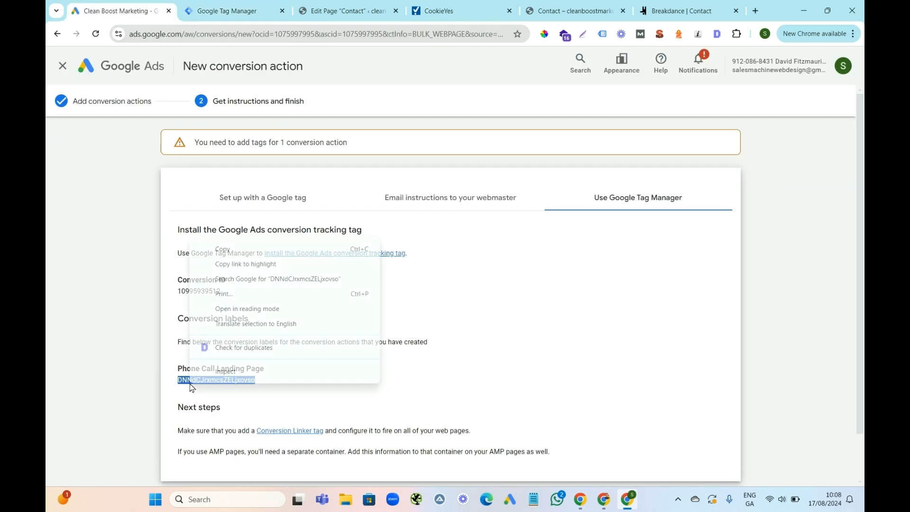
left_click(239, 250)
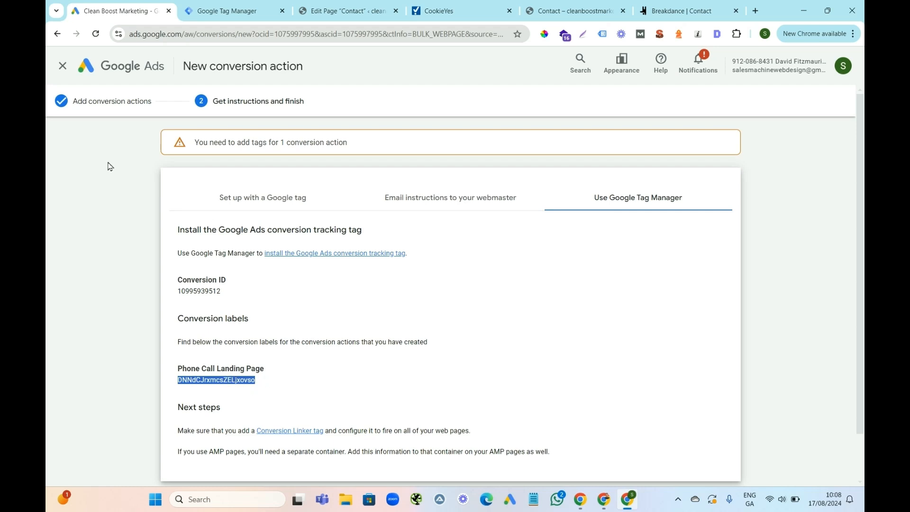
left_click(214, 9)
left_click(325, 265)
key("ctrl+v")
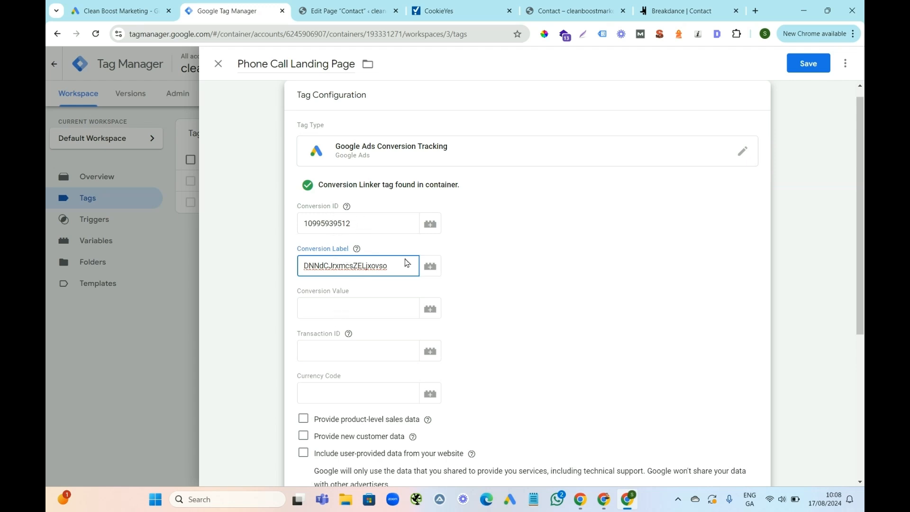
mouse_move(864, 159)
left_mouse_down()
mouse_move(862, 327)
mouse_move(862, 142)
left_mouse_up()
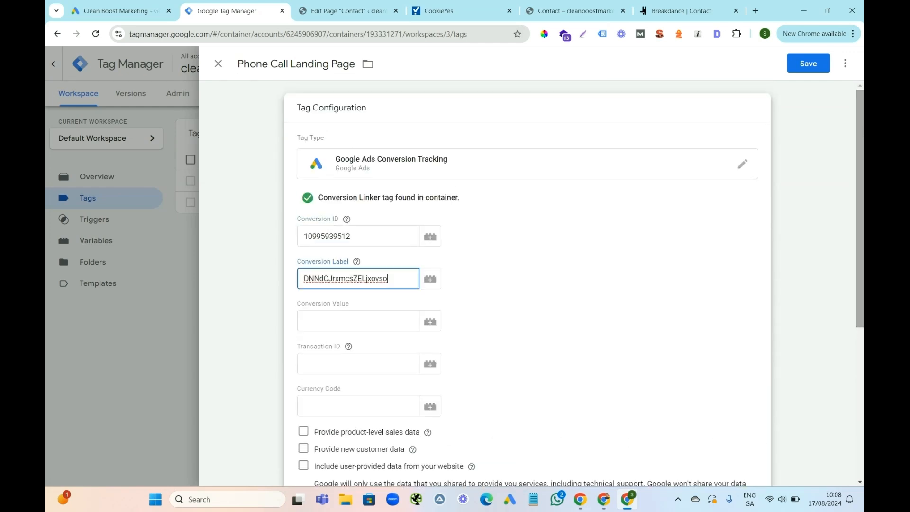
left_click(810, 64)
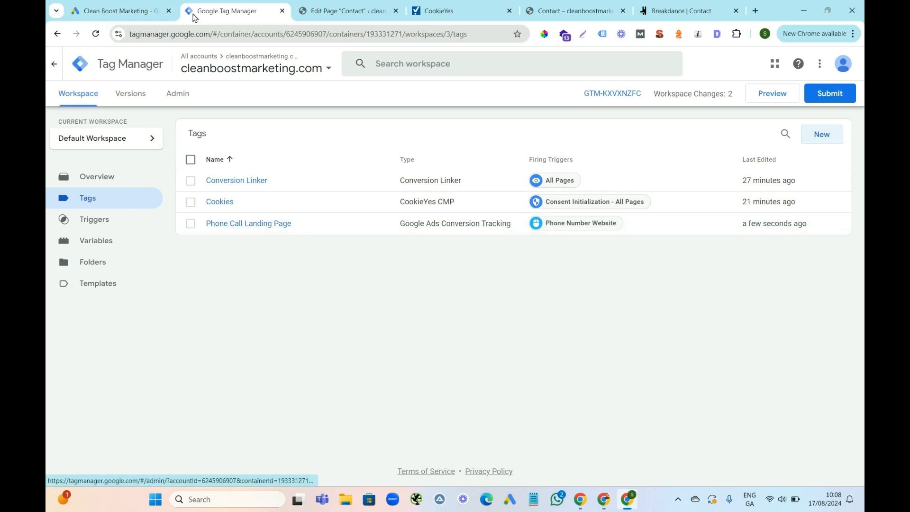
Return to Google Ads, finish the phone call conversion setup and start a new website conversion action.
left_click(122, 11)
scroll(864, 186, "down", 2)
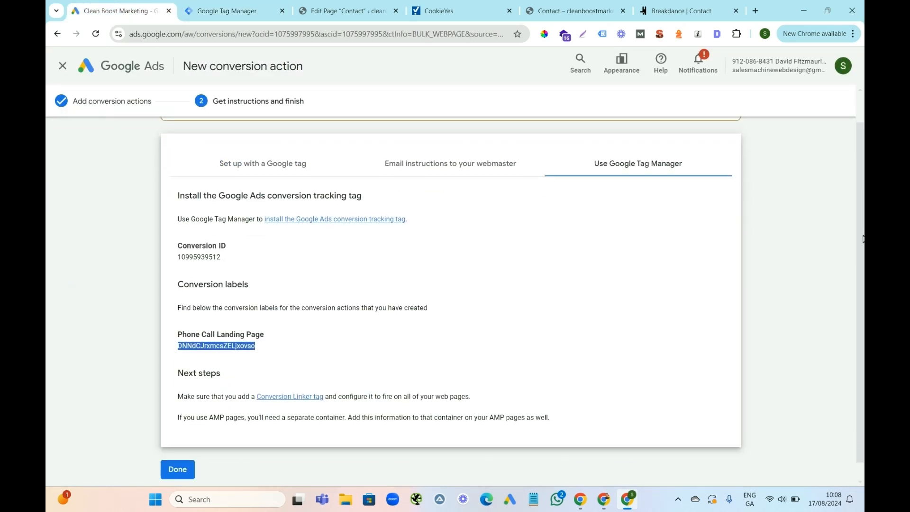
left_click(184, 456)
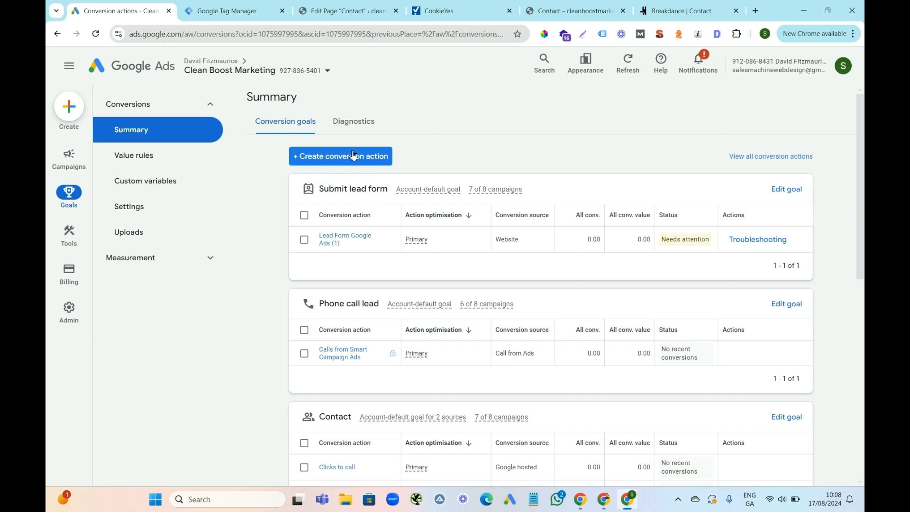
left_click(346, 156)
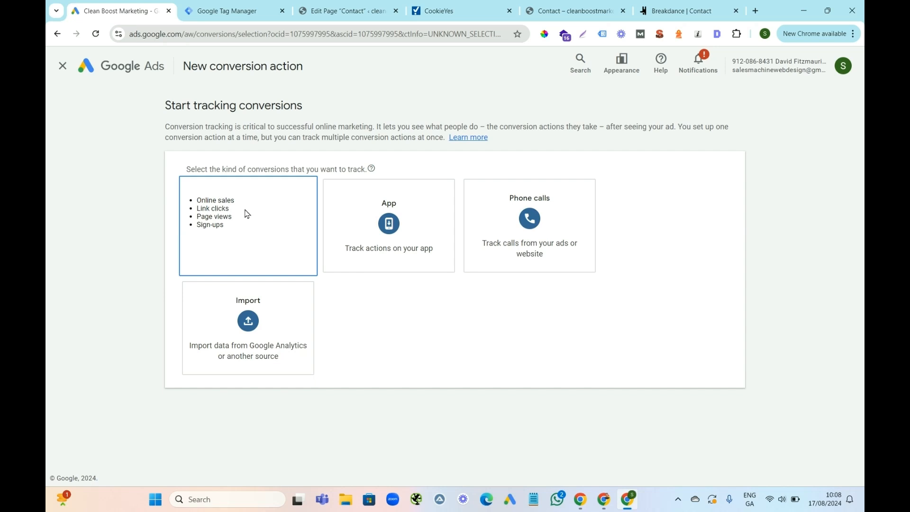
left_click(244, 214)
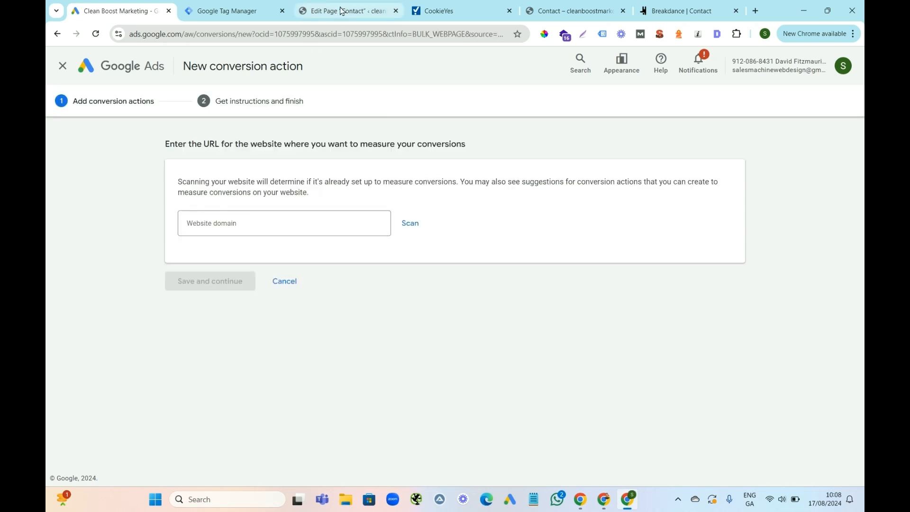
left_click(545, 12)
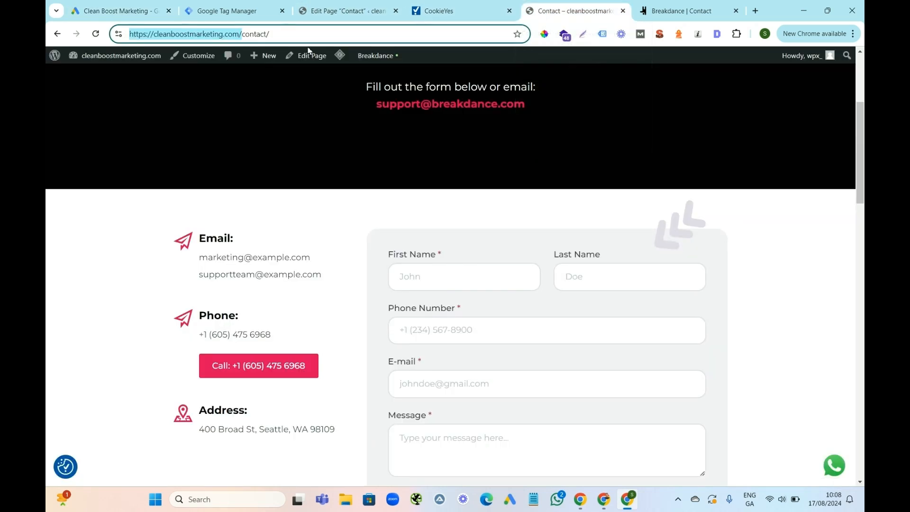
right_click(211, 38)
left_click(254, 130)
left_click(124, 17)
left_click(221, 225)
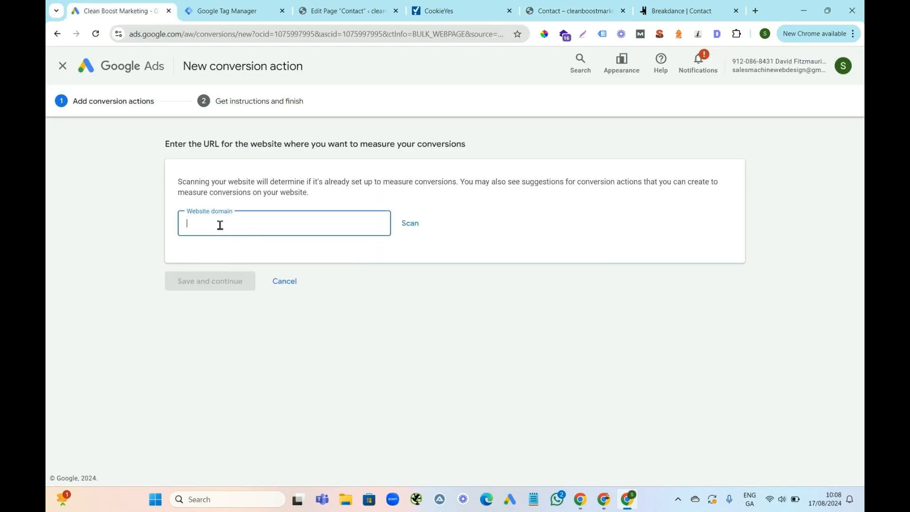
key("ctrl+v")
left_click(409, 223)
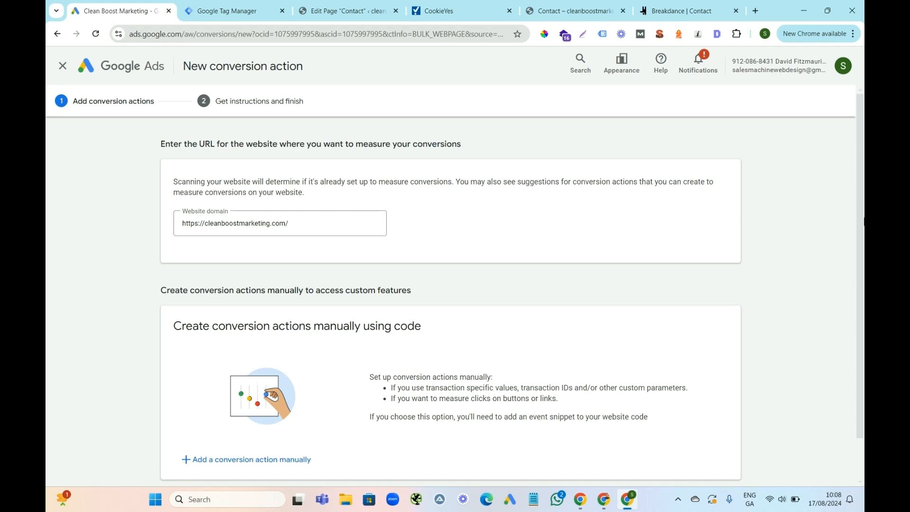
Add a conversion action manually with the goal category Submit lead form and name it "Lead Form Landing Page".
scroll(451, 299, "down", 1)
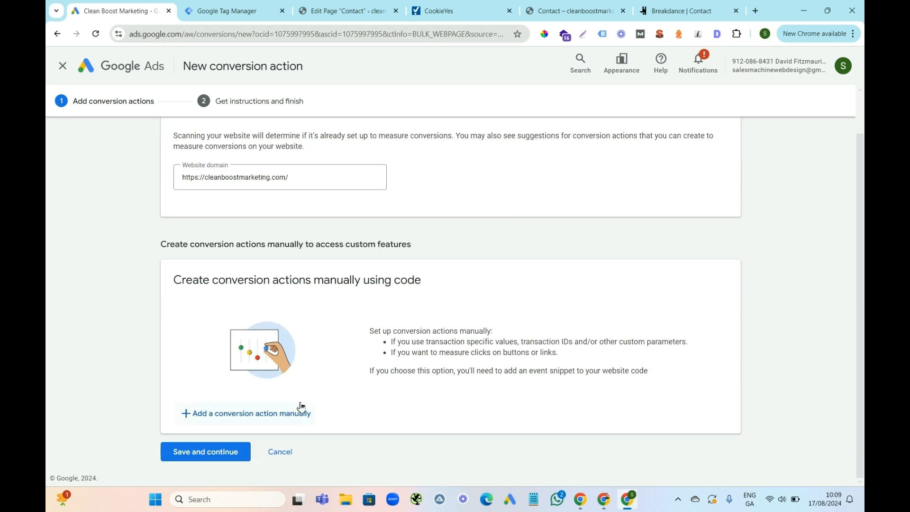
left_click(262, 414)
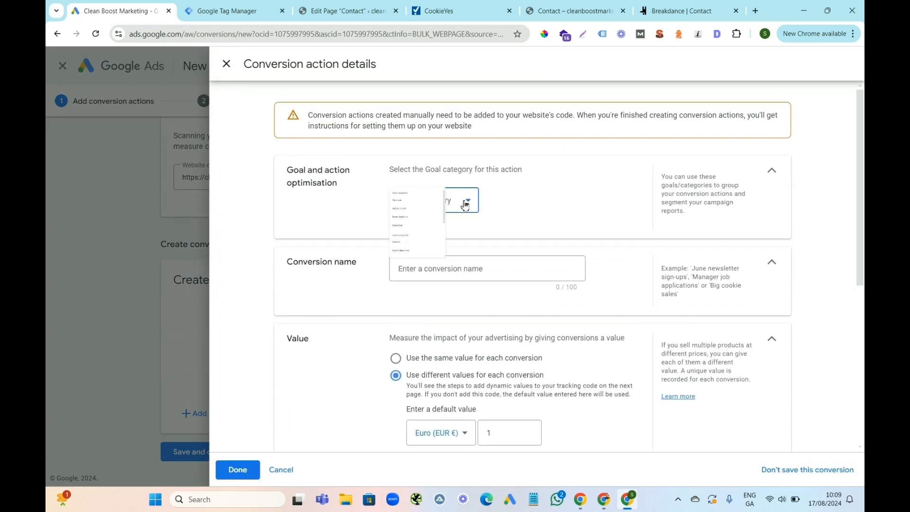
left_click(461, 203)
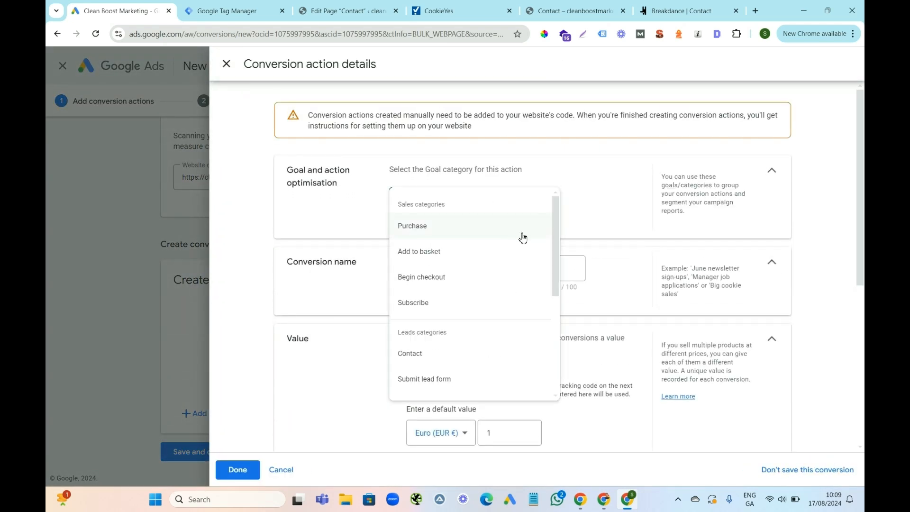
left_click(430, 382)
left_click(414, 309)
type("L")
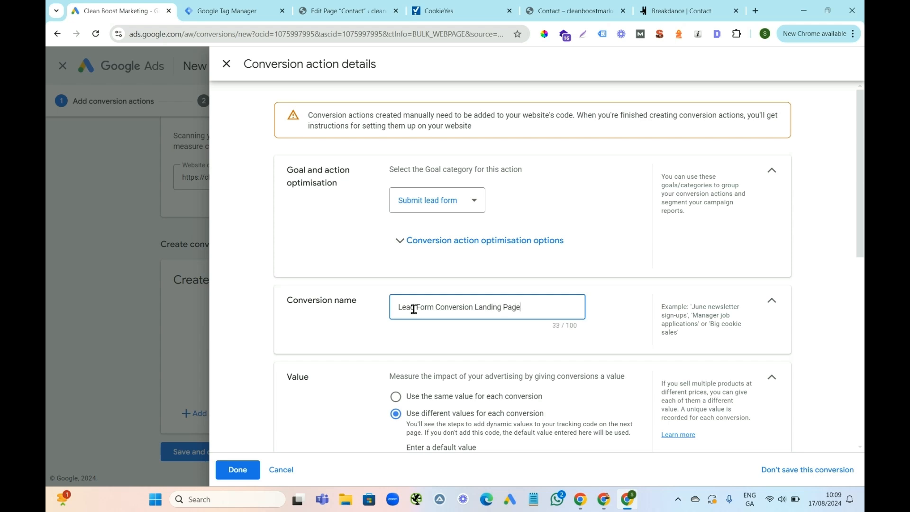
key("BackSpace")
key("BackSpace")
key("BackSpace")
key("BackSpace")
key("BackSpace")
key("BackSpace")
key("BackSpace")
key("BackSpace")
key("BackSpace")
key("BackSpace")
key("BackSpace")
Set the conversion action to use the same value for each conversion and count One, turn off Enhanced CPC, and accept the details.
left_click_drag(863, 174, 862, 289)
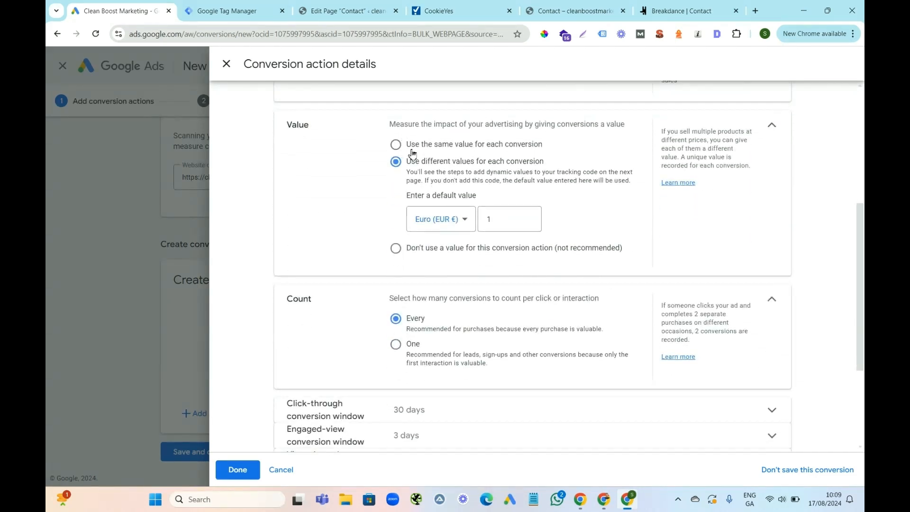
left_click(396, 145)
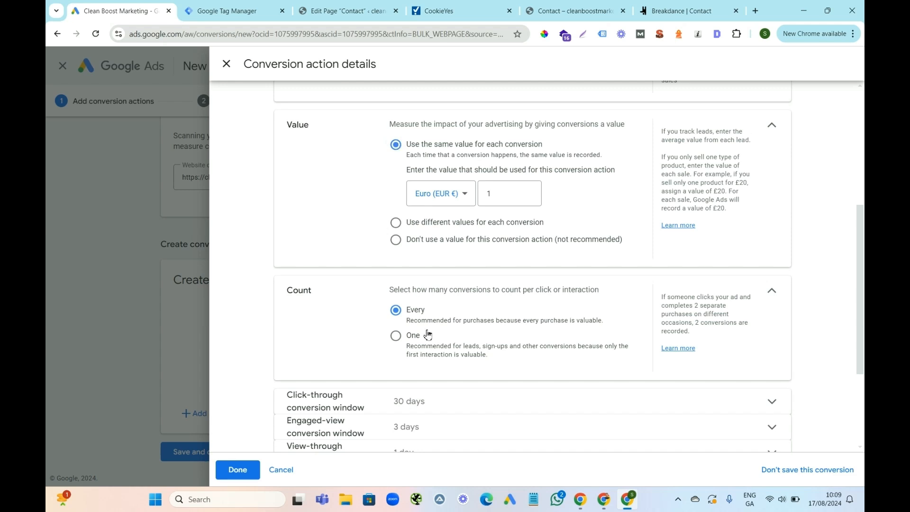
left_click(395, 336)
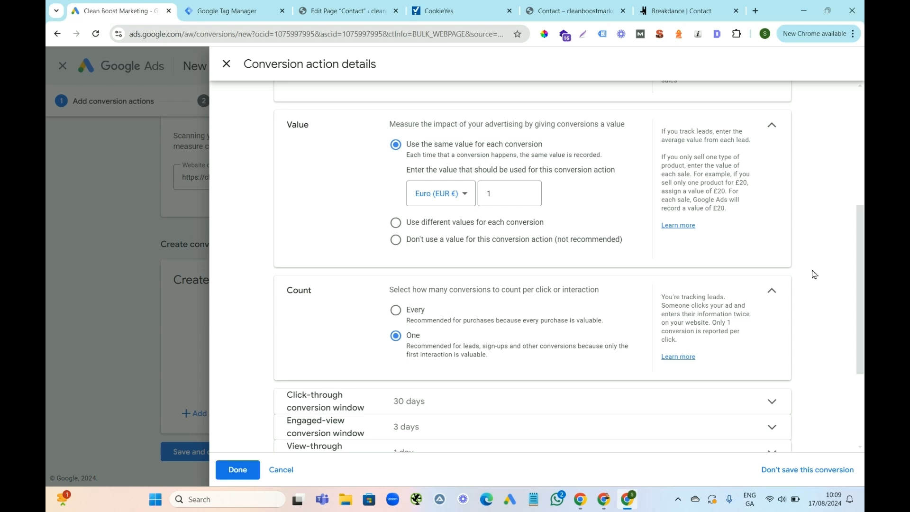
scroll(864, 273, "down", 3)
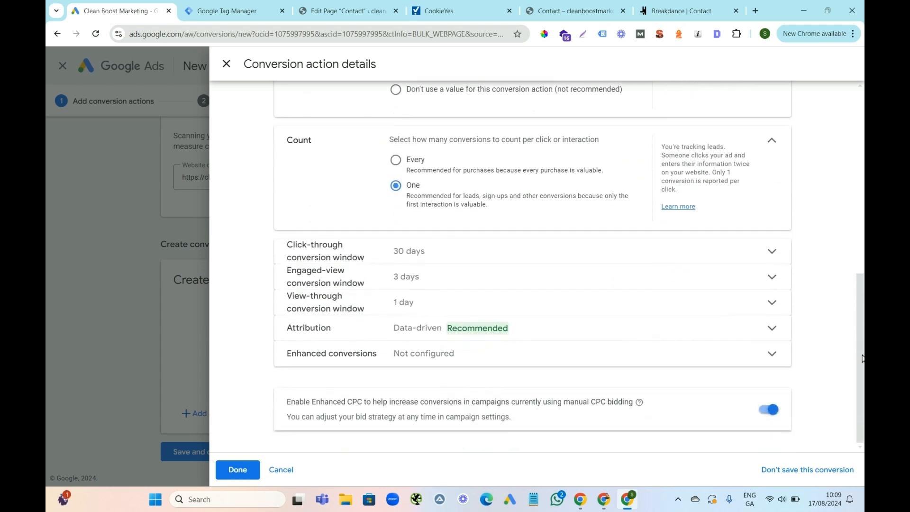
left_click_drag(288, 405, 523, 403)
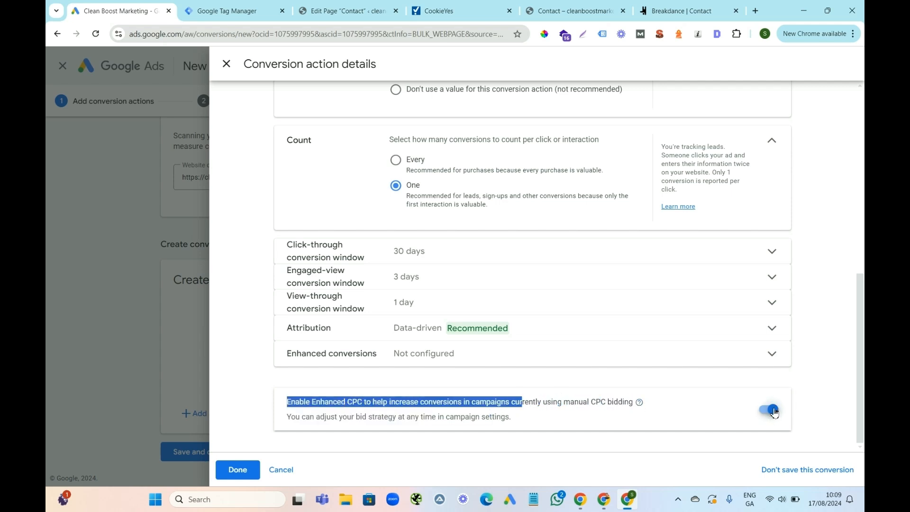
left_click(774, 413)
left_click(238, 470)
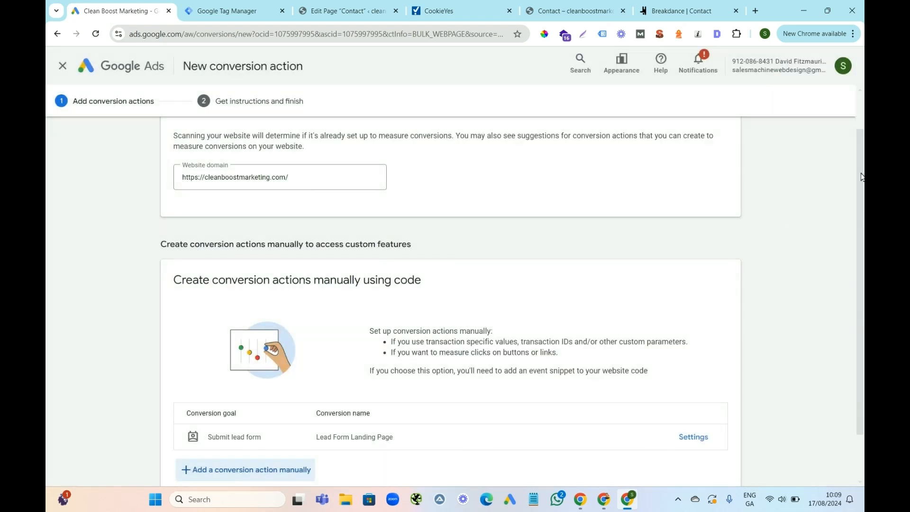
Save the Lead Form Landing Page conversion action and display its Google Tag Manager setup instructions.
left_click_drag(862, 174, 862, 266)
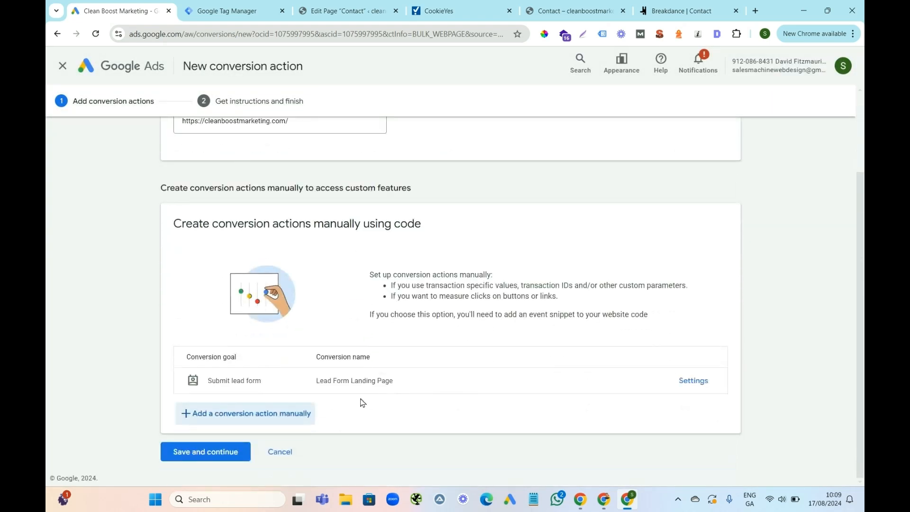
left_click(209, 455)
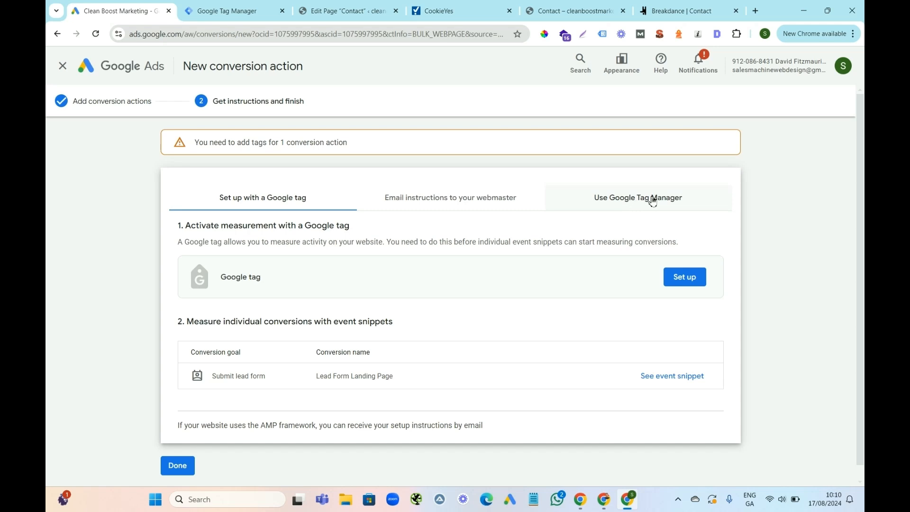
left_click(621, 202)
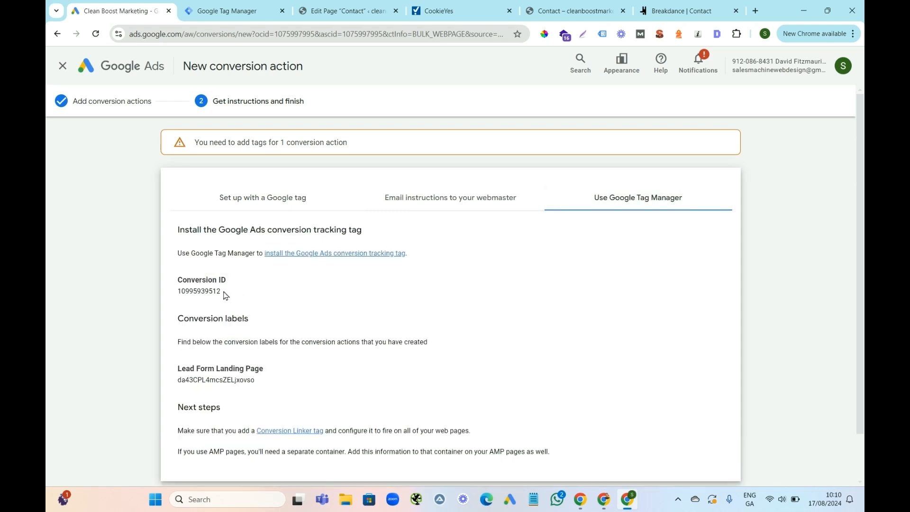
In Google Tag Manager, create a new tag named "Lead Form Landing Page" and assign the Thank You Page trigger to it.
left_click(221, 8)
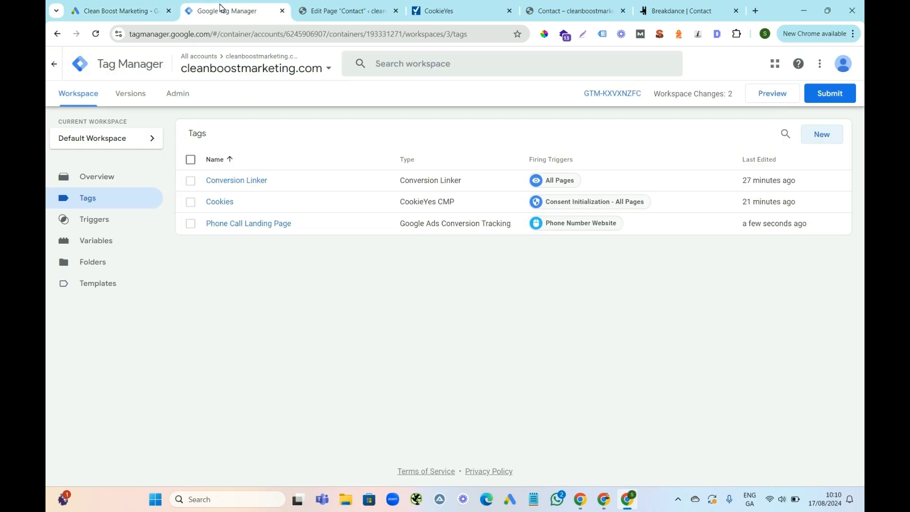
left_click(818, 137)
triple_click(273, 70)
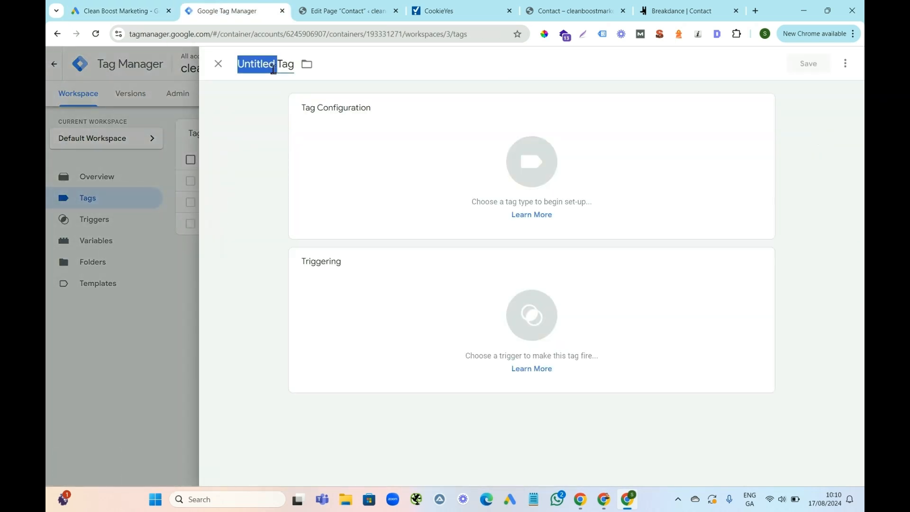
type("Lead")
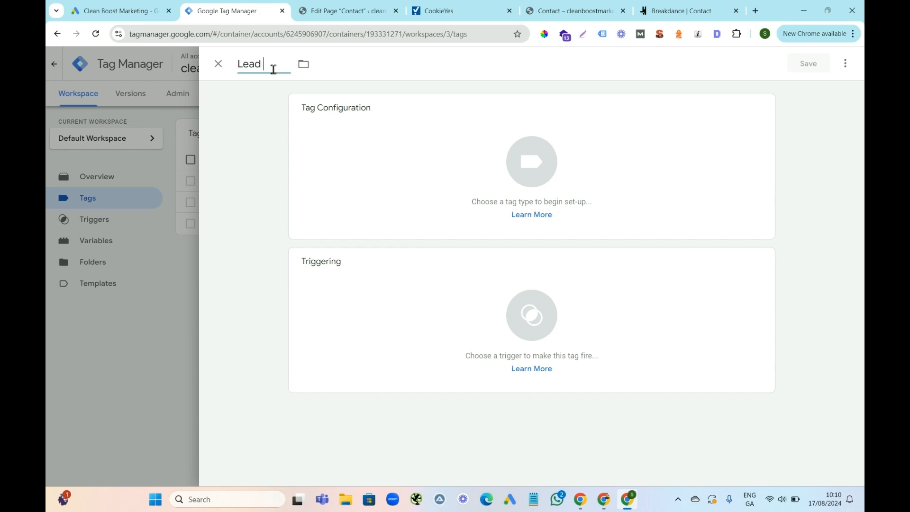
type(" Form Landing Page")
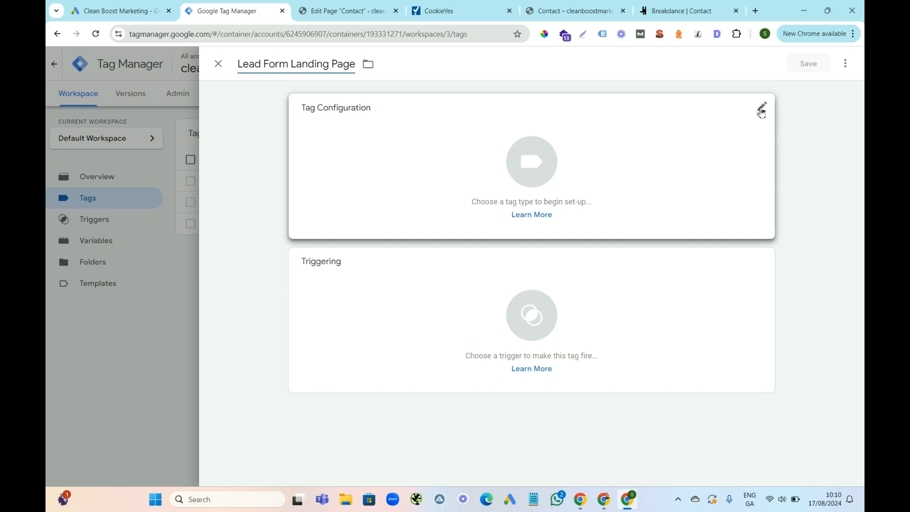
left_click(763, 264)
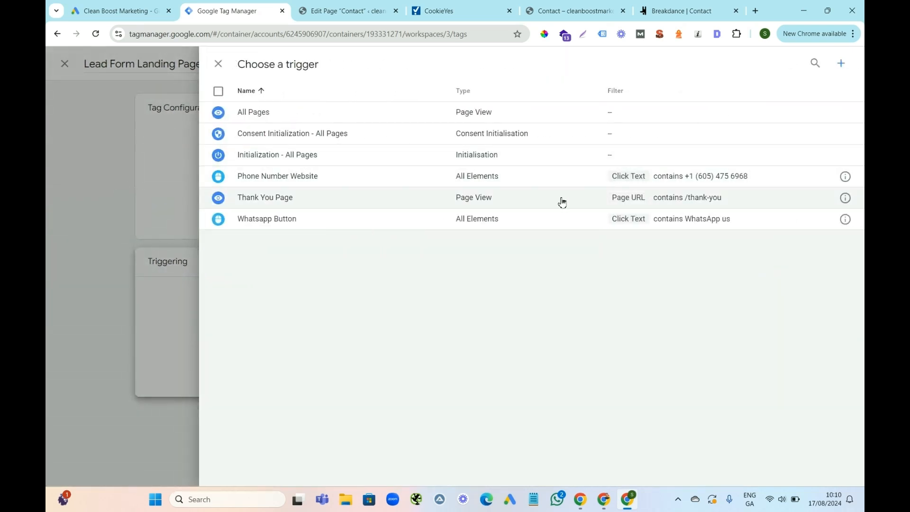
left_click(590, 201)
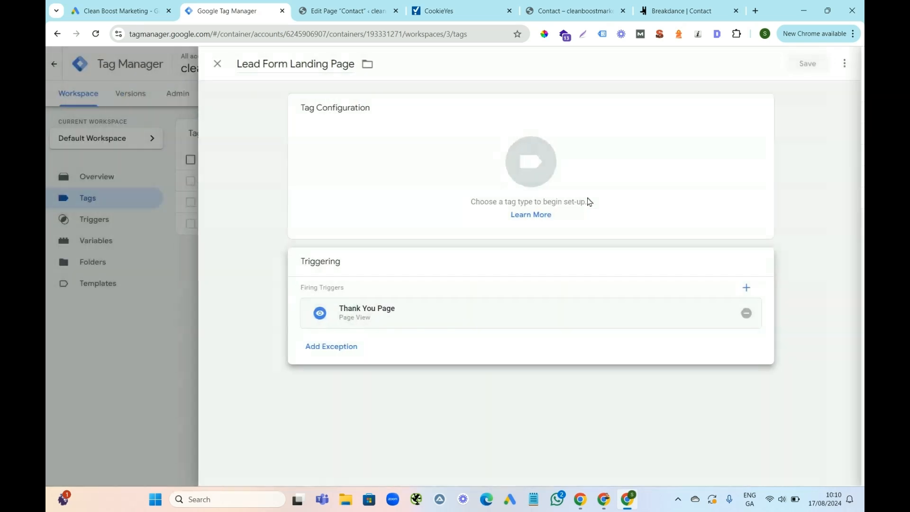
Switch to the website's Contact page and fill in the lead form's first name and last name with the saved test entries.
left_click(551, 11)
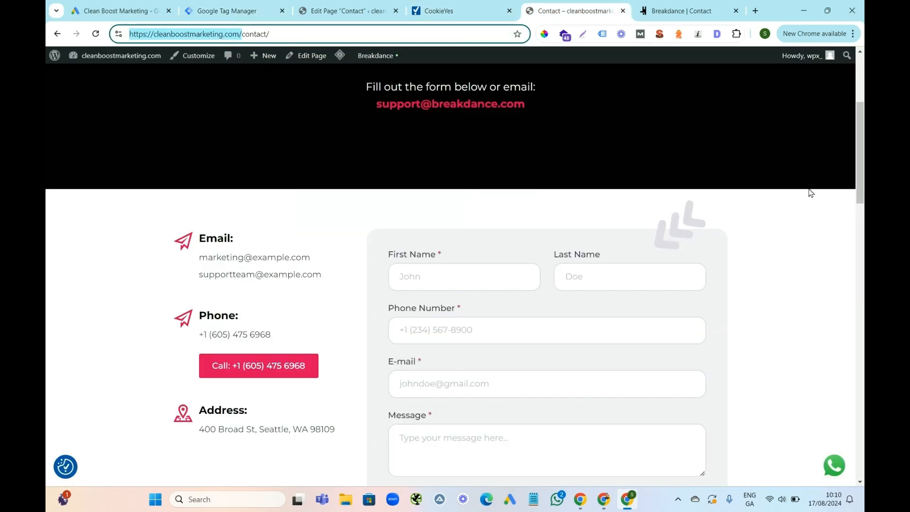
left_click_drag(862, 118, 862, 150)
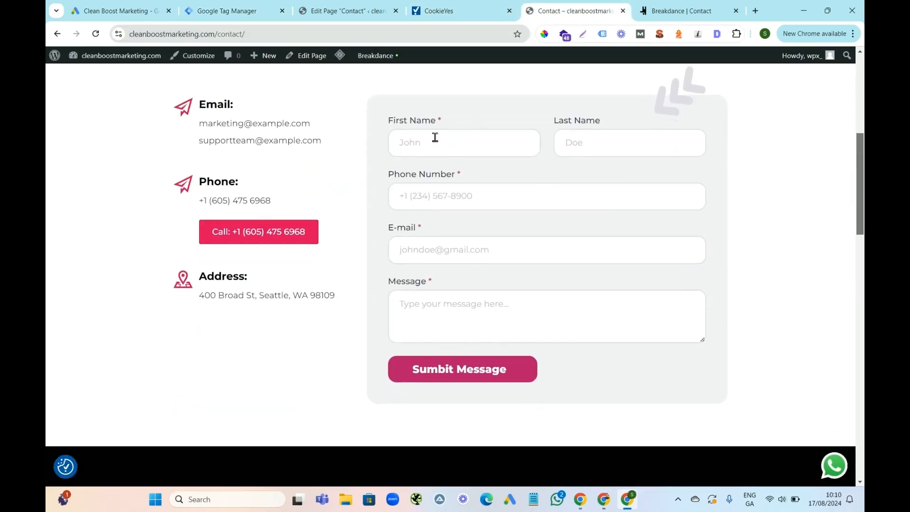
left_click(435, 137)
left_click(457, 173)
left_click(564, 149)
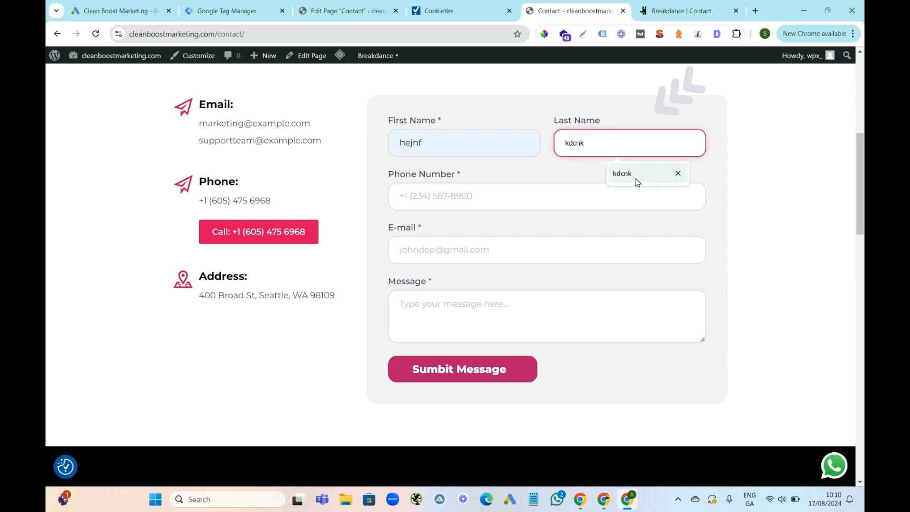
left_click(621, 177)
Fill in the form's phone number and e-mail with saved test entries and enter the message "vnejgfjengf".
left_click(476, 199)
left_click(474, 226)
left_click(452, 247)
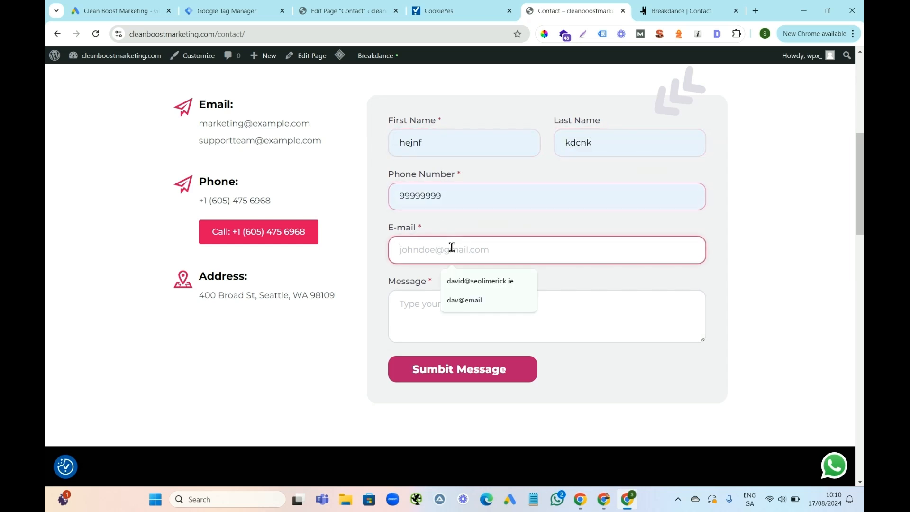
left_click(455, 301)
left_click(451, 309)
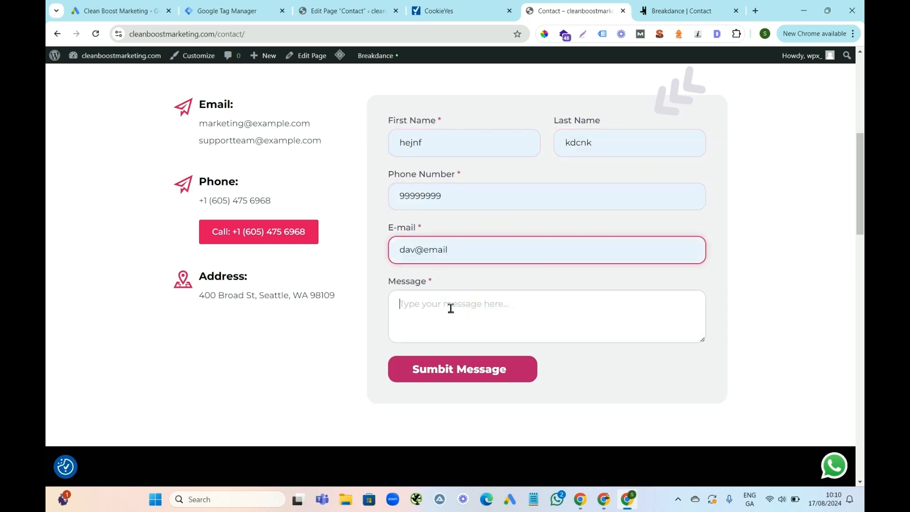
type("vnejgfjengf")
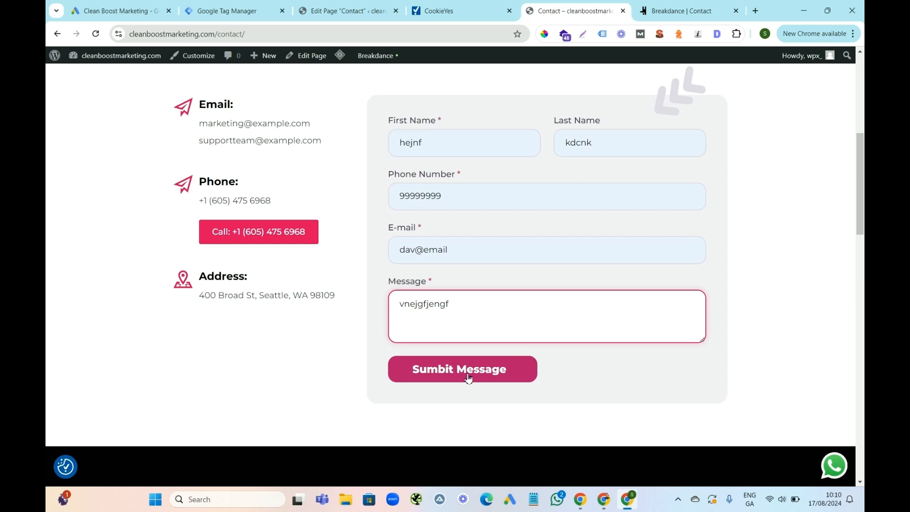
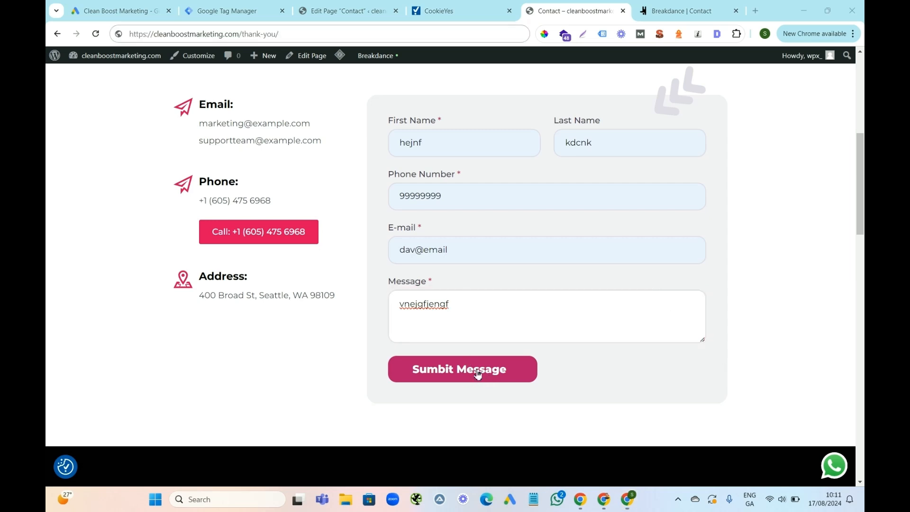
left_click(278, 35)
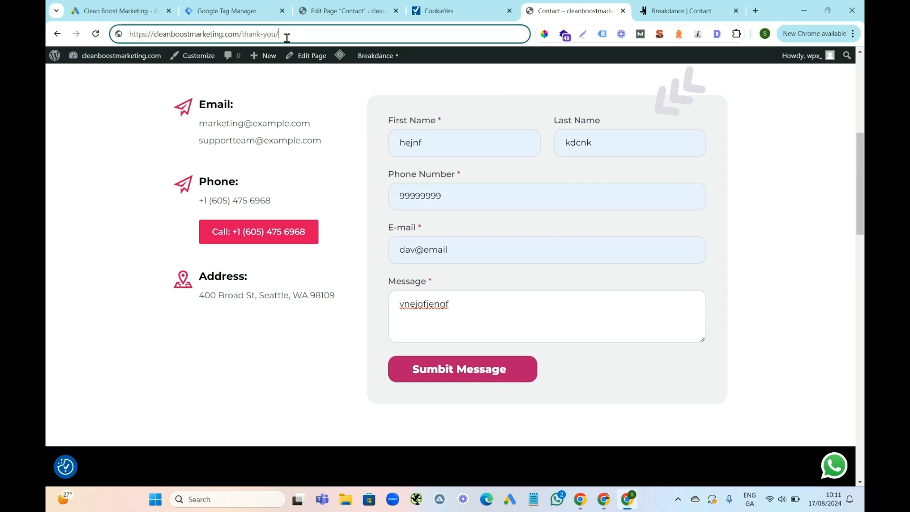
key("Return")
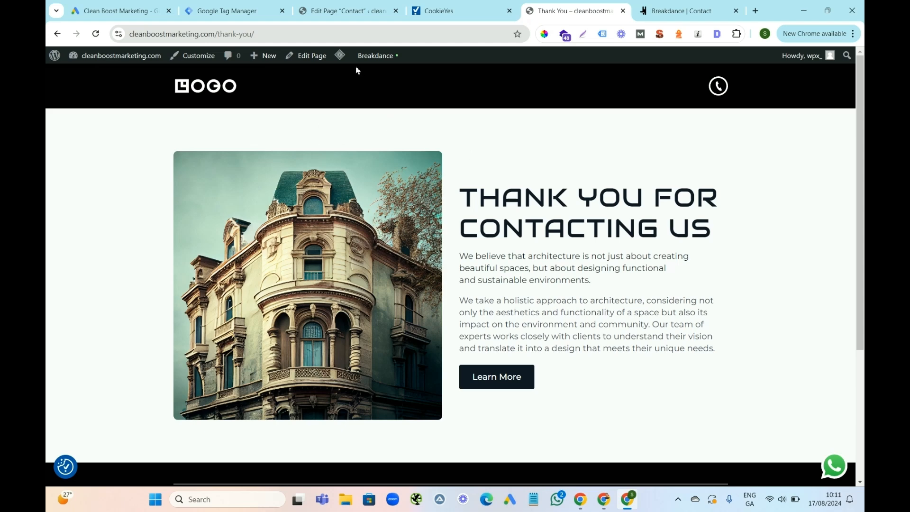
Back in Google Tag Manager, set the Lead Form Landing Page tag's type to Google Ads Conversion Tracking.
key("ctrl+2")
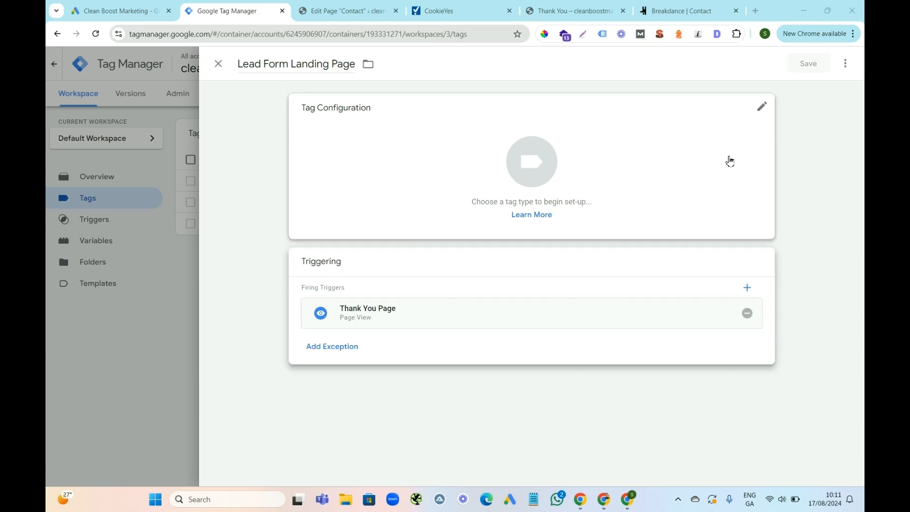
left_click(763, 110)
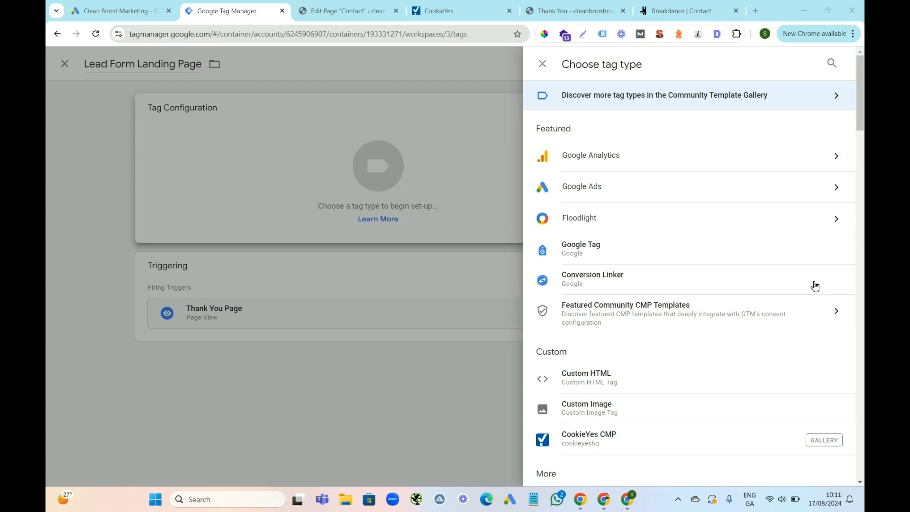
left_click(835, 188)
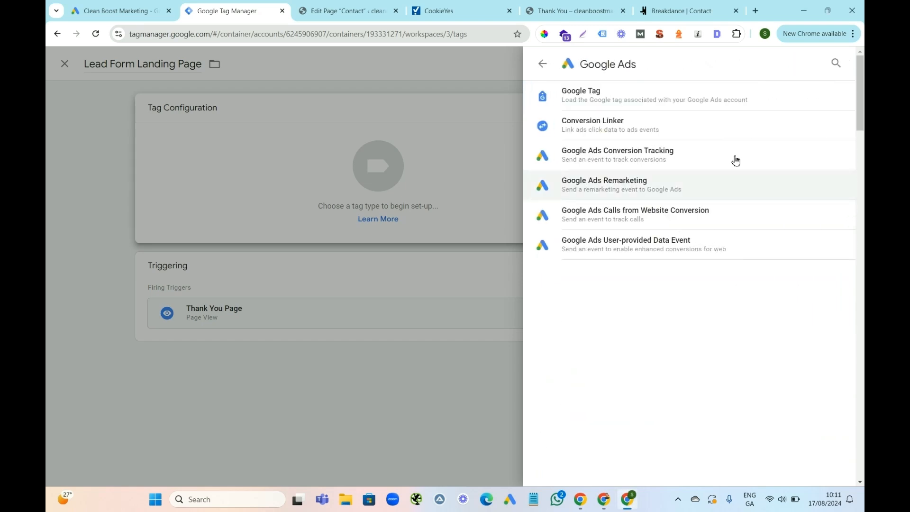
left_click(661, 157)
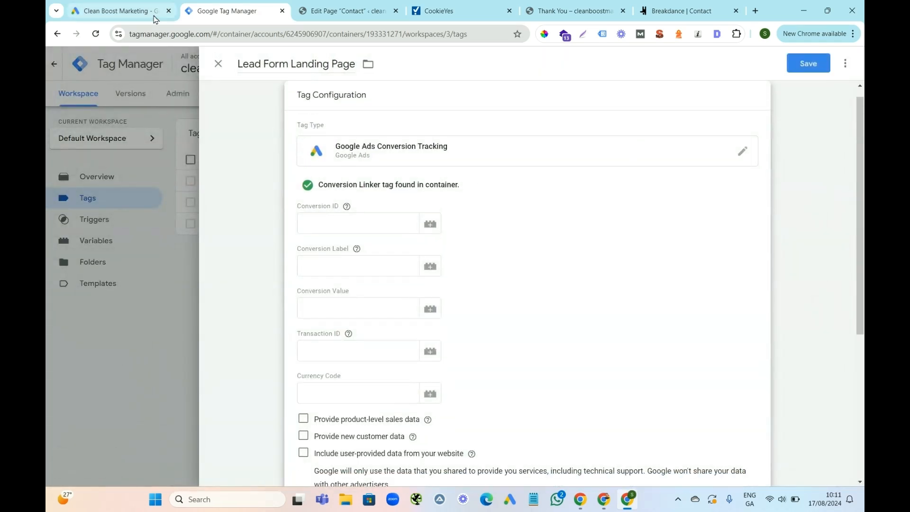
Copy the Conversion ID from the Google Ads setup instructions into the tag's Conversion ID field in Google Tag Manager.
left_click(112, 10)
left_click_drag(226, 291, 175, 296)
right_click(185, 296)
left_click(214, 303)
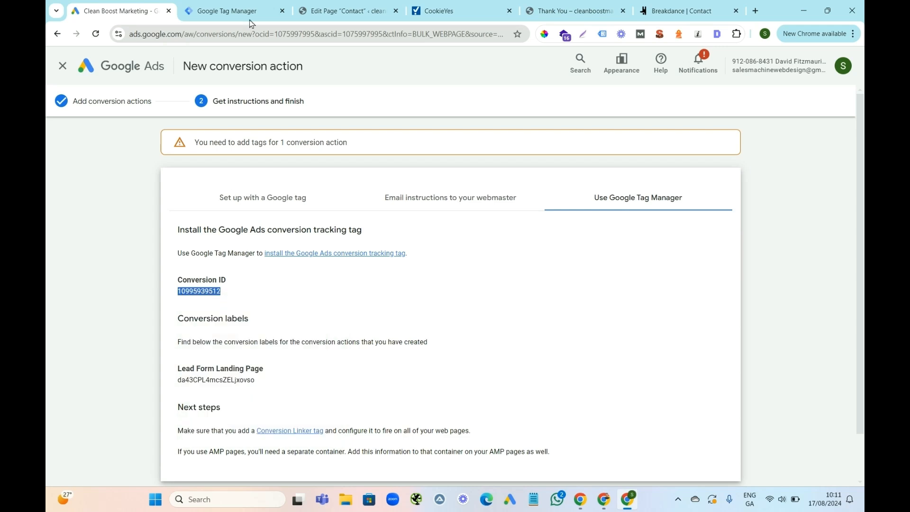
left_click(241, 9)
left_click(333, 229)
key("ctrl+v")
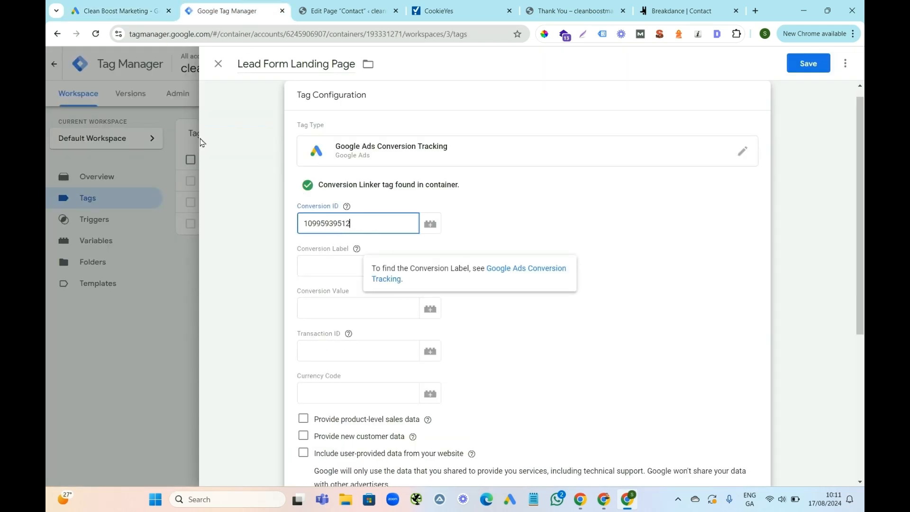
Copy the Lead Form Landing Page conversion label from Google Ads into the tag's Conversion Label field in Google Tag Manager.
left_click(114, 10)
left_click_drag(259, 383, 179, 381)
right_click(196, 382)
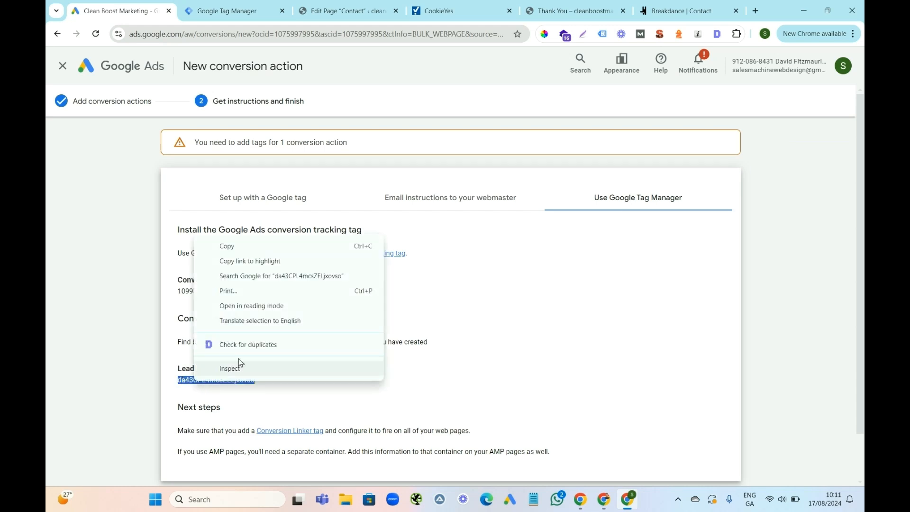
left_click(232, 250)
left_click(227, 13)
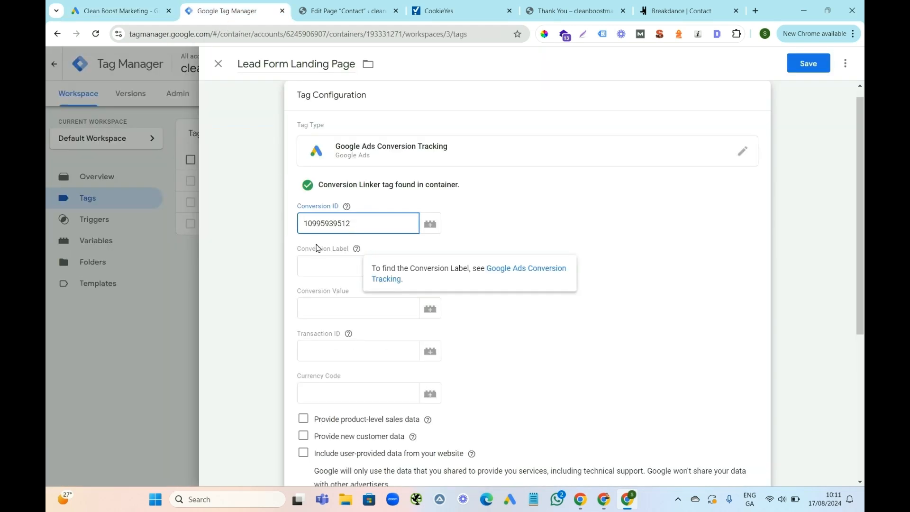
left_click(328, 264)
key("ctrl+v")
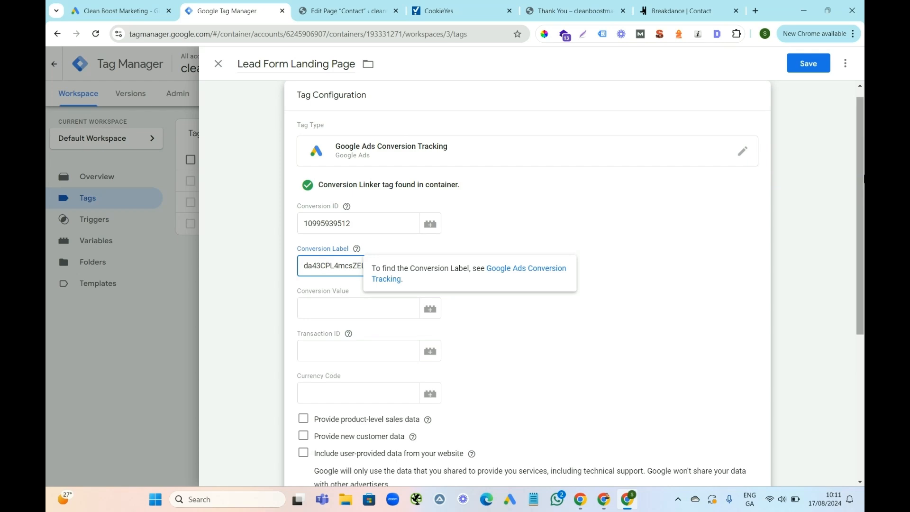
Save the Lead Form Landing Page tag.
scroll(862, 223, "down", 1)
left_click_drag(864, 227, 864, 88)
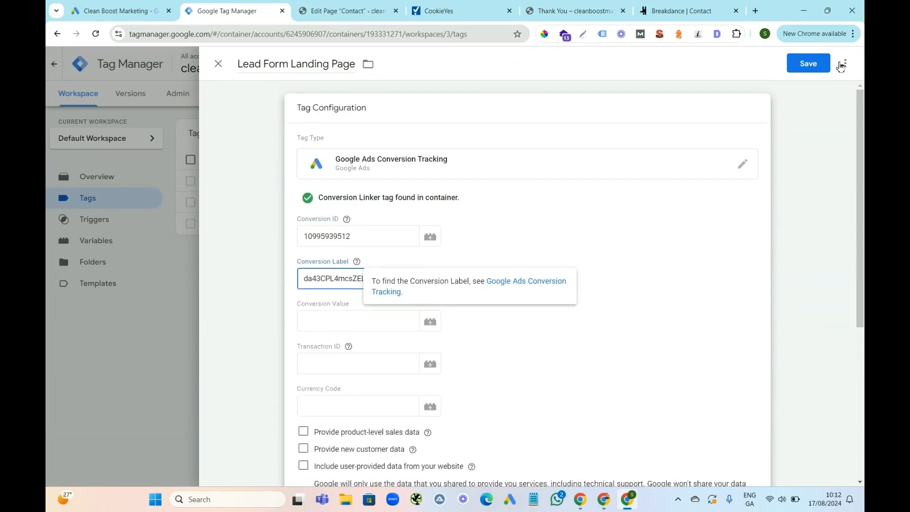
left_click(810, 62)
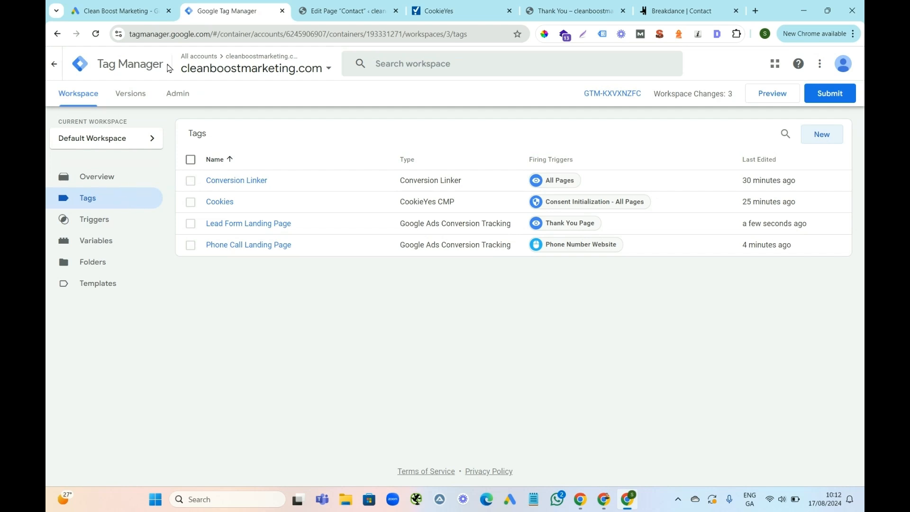
Switch to Google Ads and finish the Lead Form Landing Page conversion action, returning to the conversions summary.
left_click(119, 9)
scroll(864, 177, "down", 2)
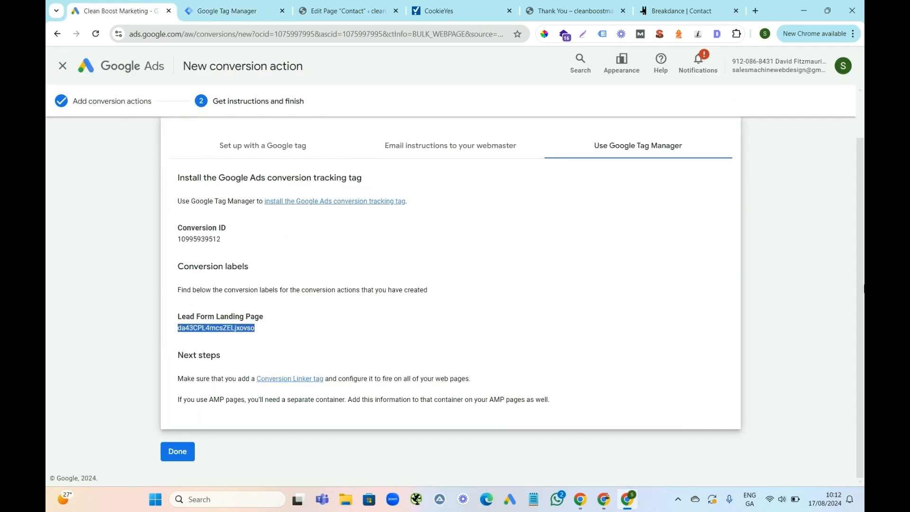
left_click(178, 453)
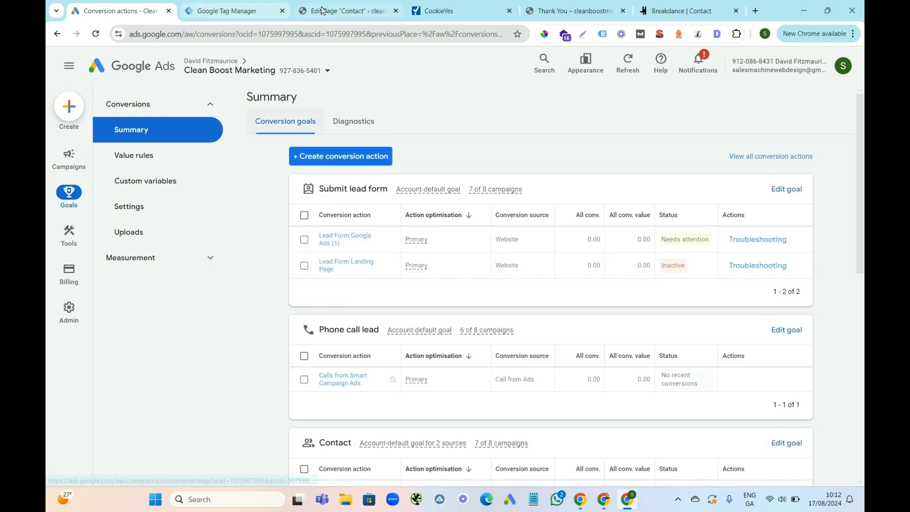
Leave the WordPress editor for the Contact page and open the website's home page to view its WhatsApp button.
left_click(345, 11)
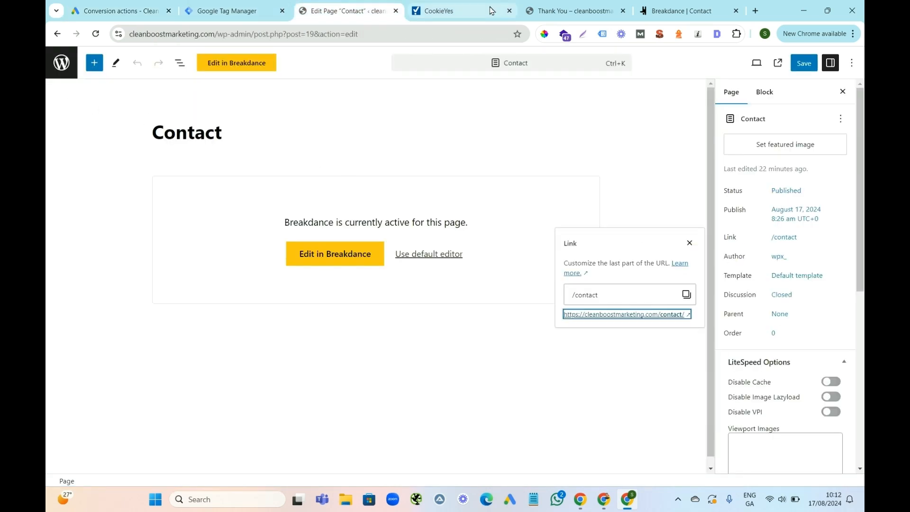
left_click(62, 62)
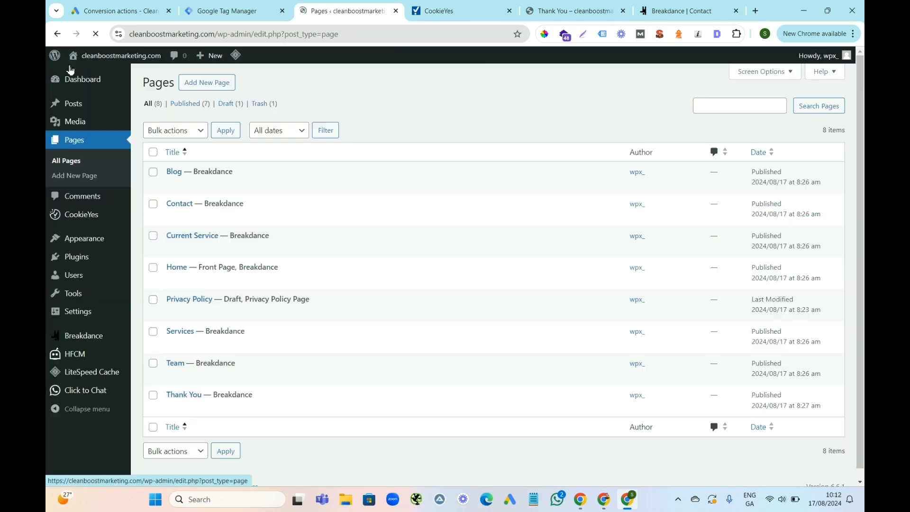
left_click(114, 76)
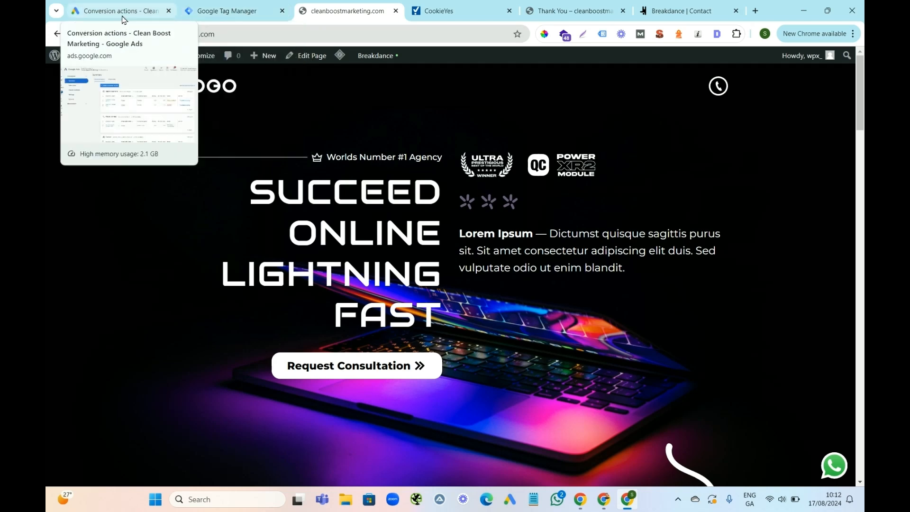
Review the Google Tag Manager triggers, including Whatsapp Button, and the list of existing tags.
left_click(223, 10)
left_click(114, 226)
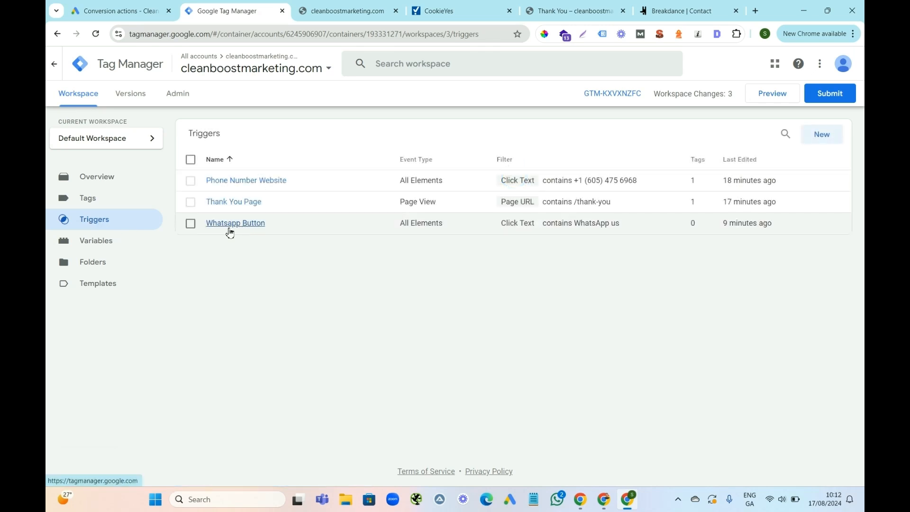
left_click(93, 204)
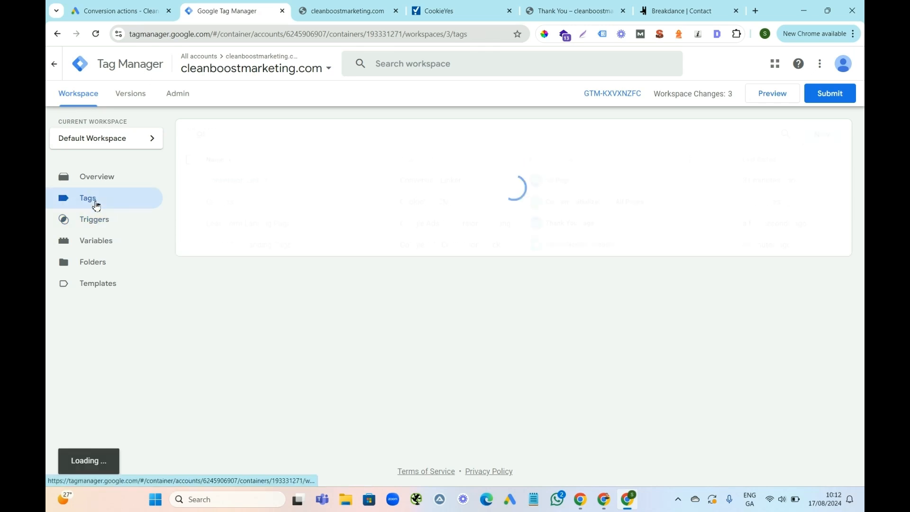
Switch to Google Ads and start a new conversion action for website conversions.
left_click(104, 11)
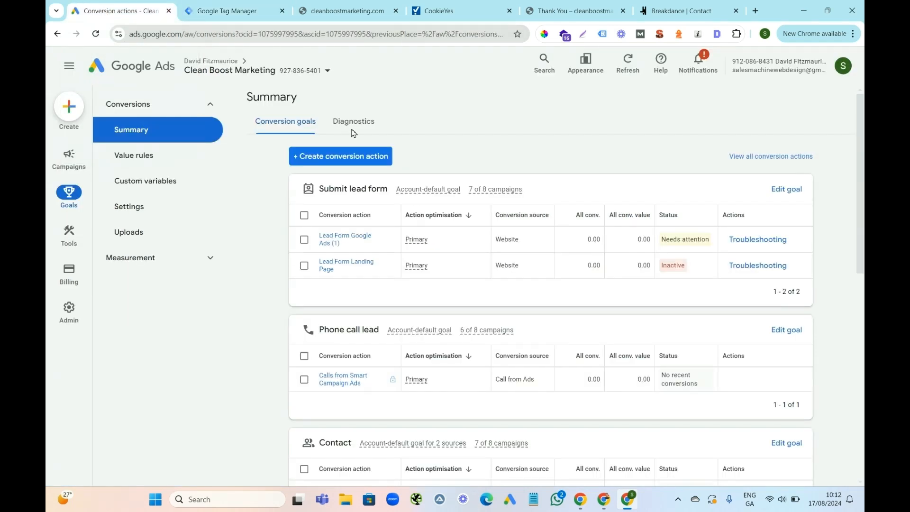
left_click(371, 161)
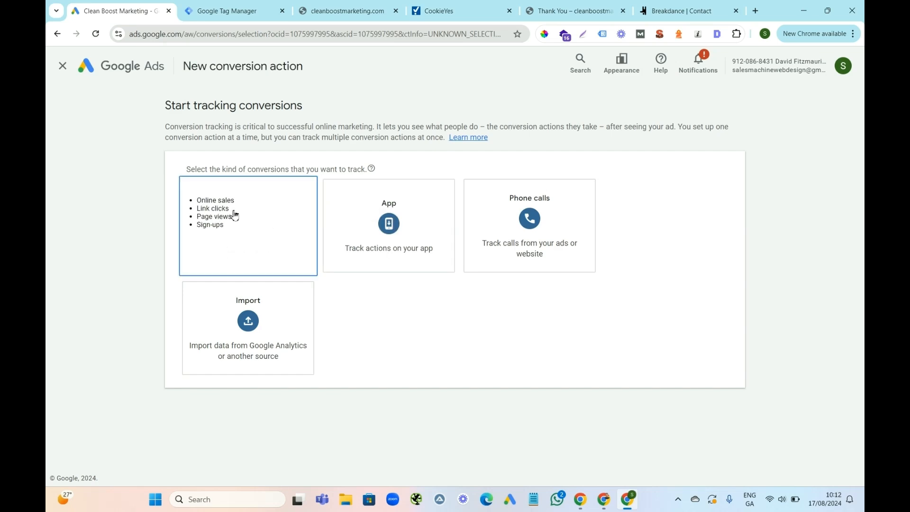
left_click(234, 216)
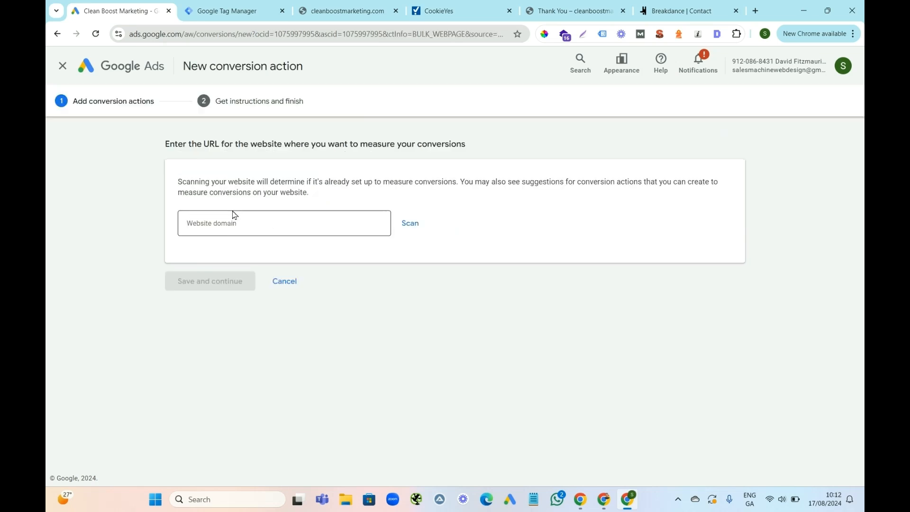
left_click(548, 11)
left_click_drag(216, 37, 128, 35)
right_click(153, 41)
left_click(193, 135)
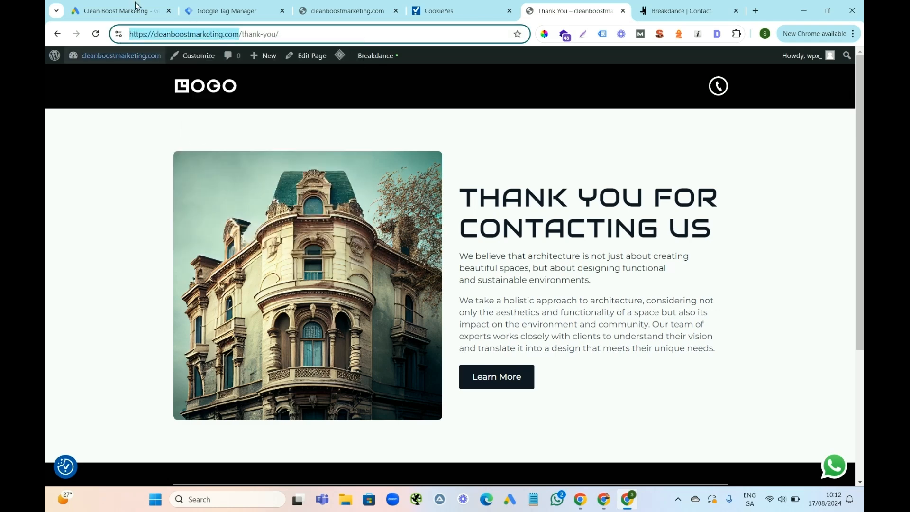
left_click(118, 10)
left_click(213, 221)
key("ctrl+v")
left_click(407, 225)
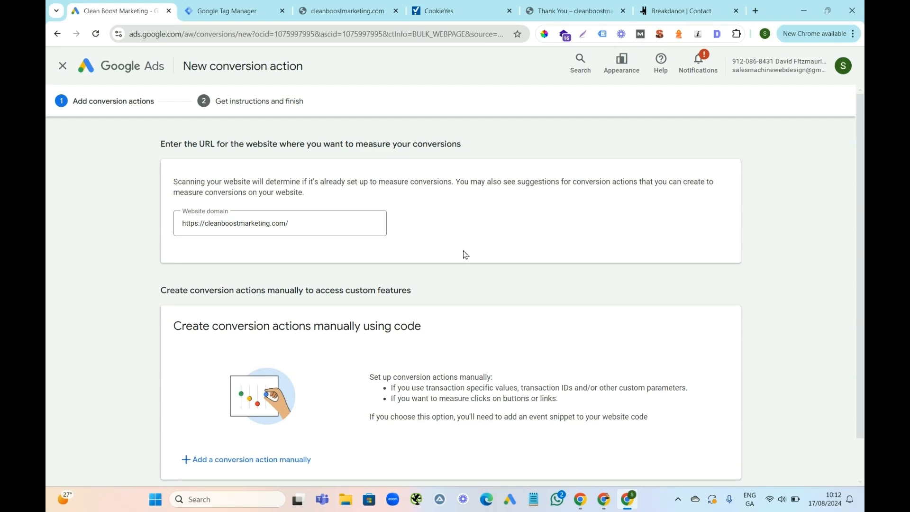
Add a conversion action manually with the goal category Outbound click and the name "Whatsapp Landing Page".
left_click_drag(863, 221, 864, 320)
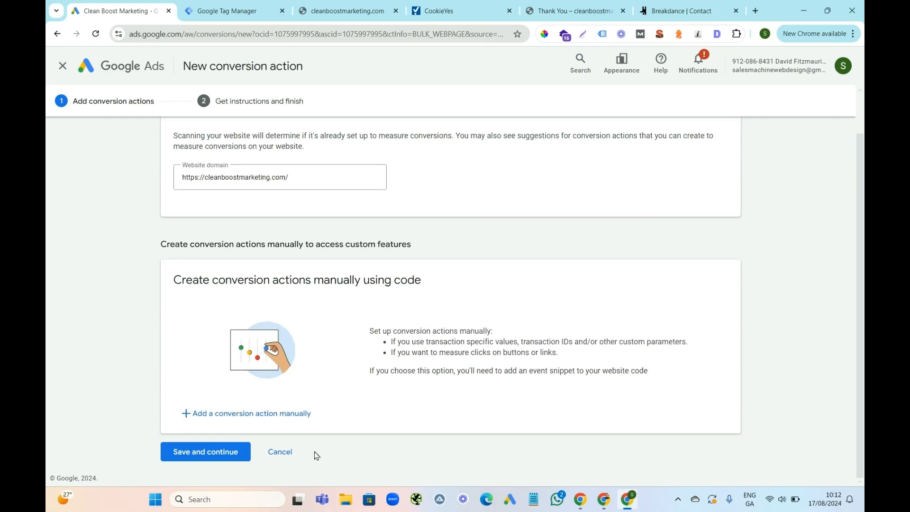
left_click(282, 415)
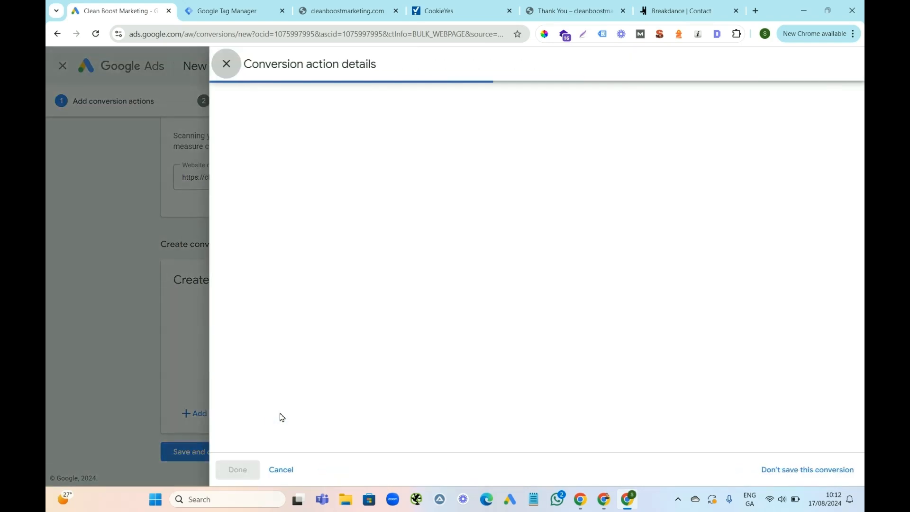
left_click(459, 203)
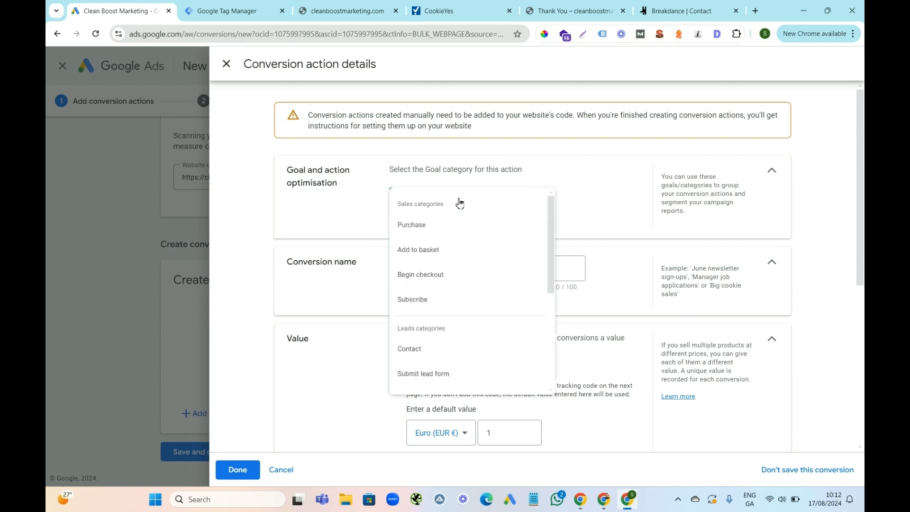
left_click_drag(557, 244, 560, 332)
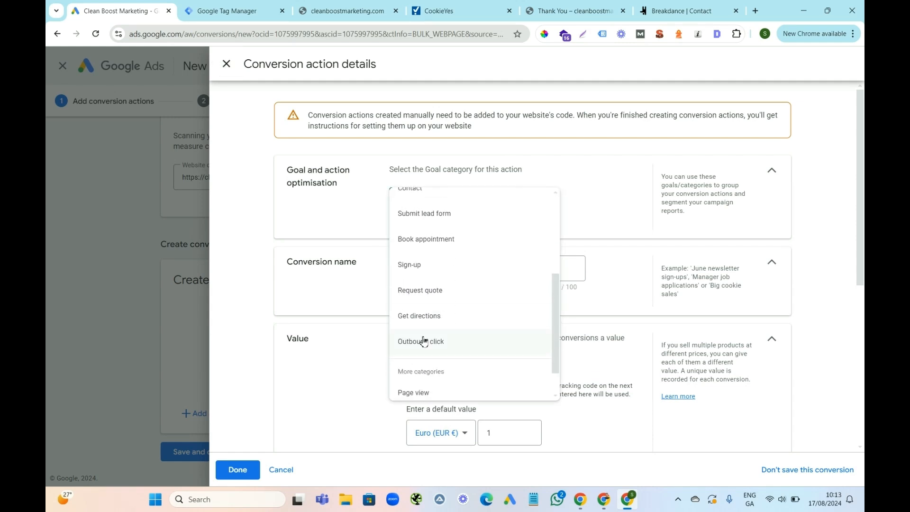
left_click(433, 341)
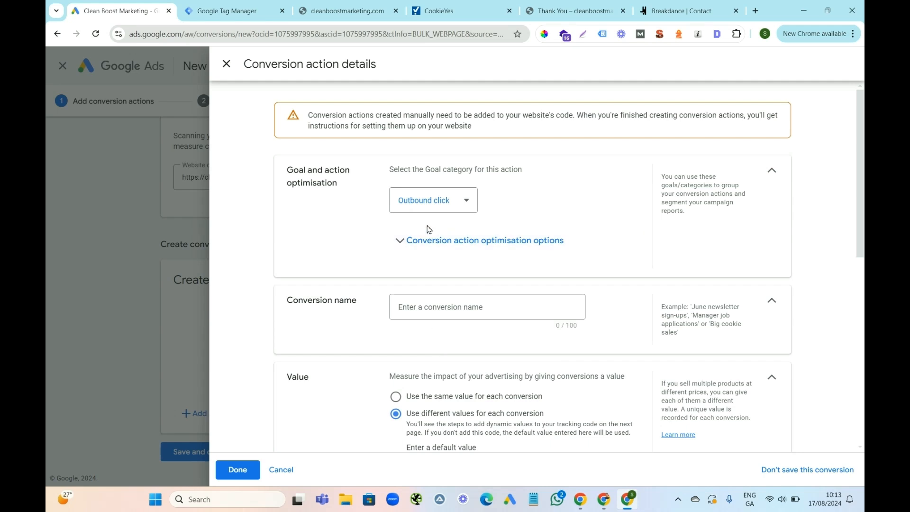
left_click(426, 310)
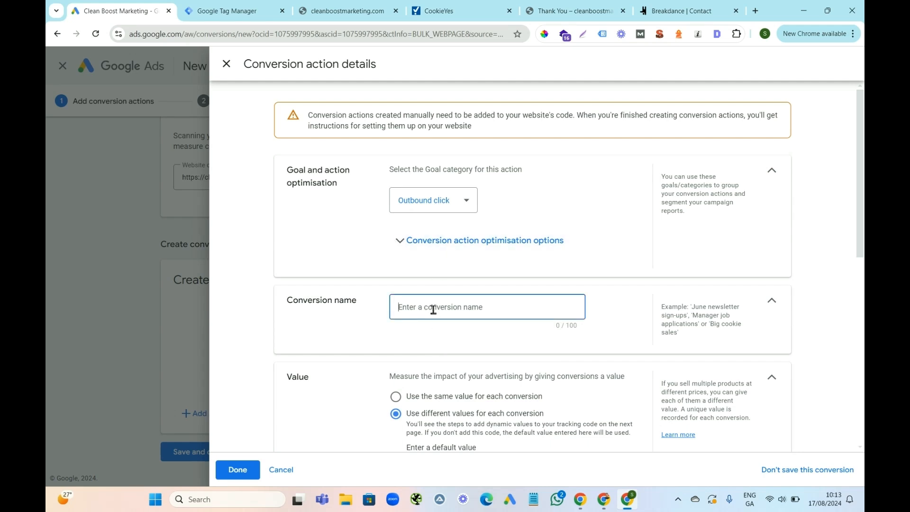
type("Whatsapp Landing Page")
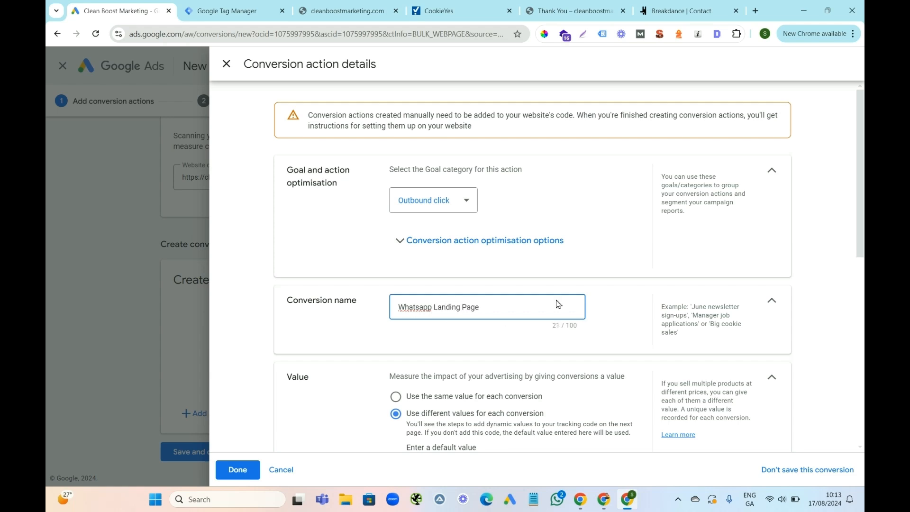
Use the same value for each Whatsapp Landing Page conversion and set the count to One.
scroll(420, 196, "down", 5)
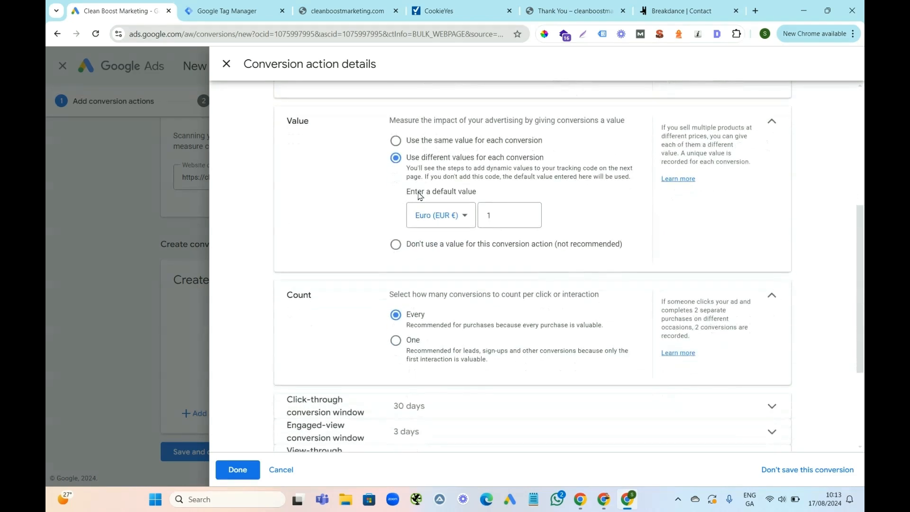
left_click(396, 141)
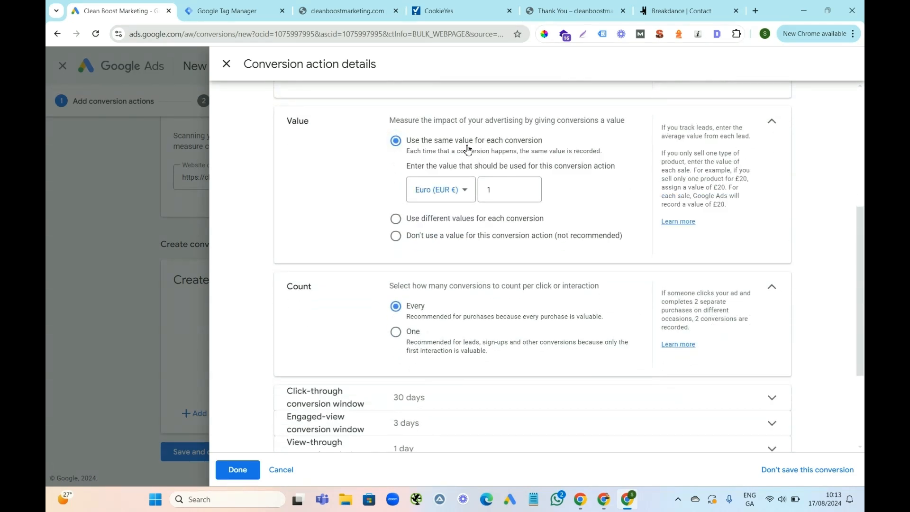
left_click(396, 333)
left_click_drag(864, 298, 862, 367)
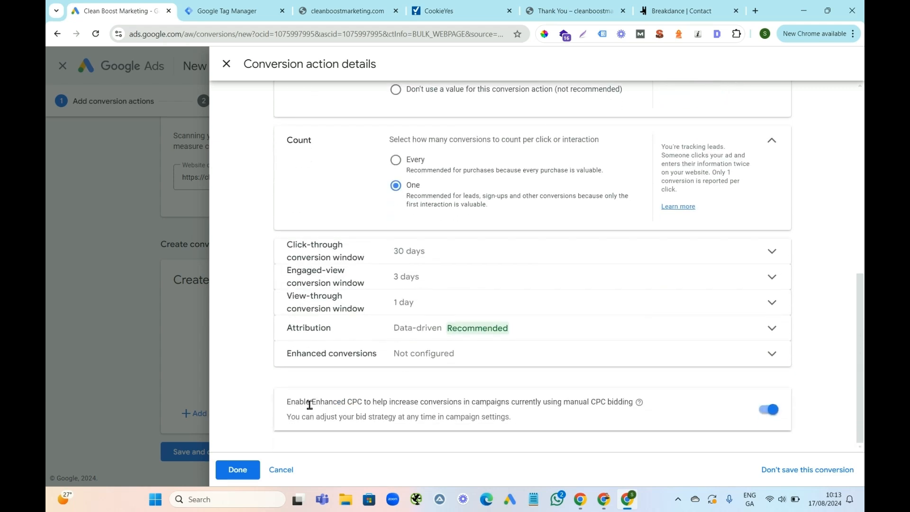
Save the Whatsapp Landing Page conversion action with Enhanced CPC turned off and show its Google Tag Manager setup instructions.
left_click(769, 410)
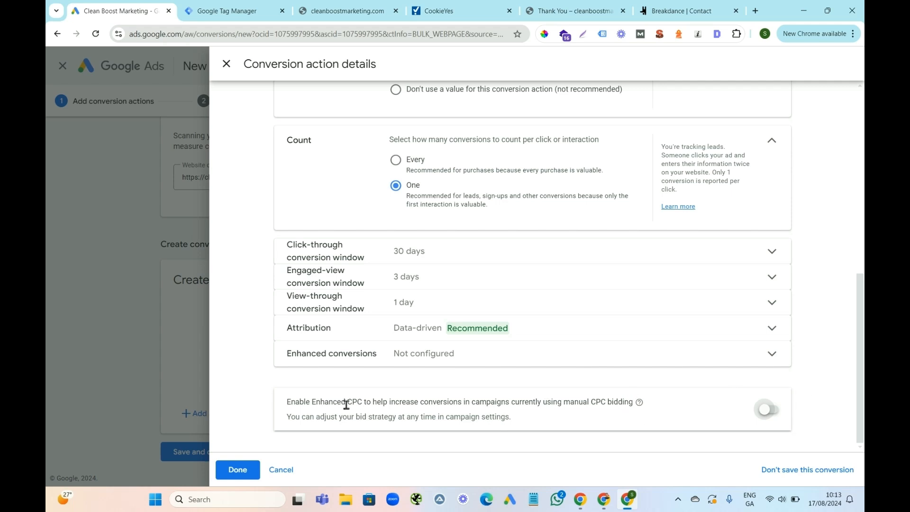
left_click(238, 472)
scroll(864, 213, "down", 1)
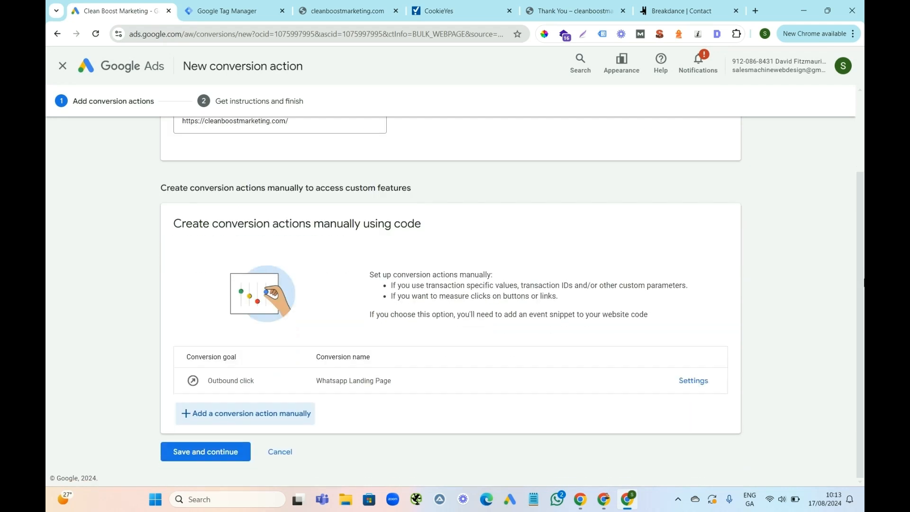
left_click(207, 458)
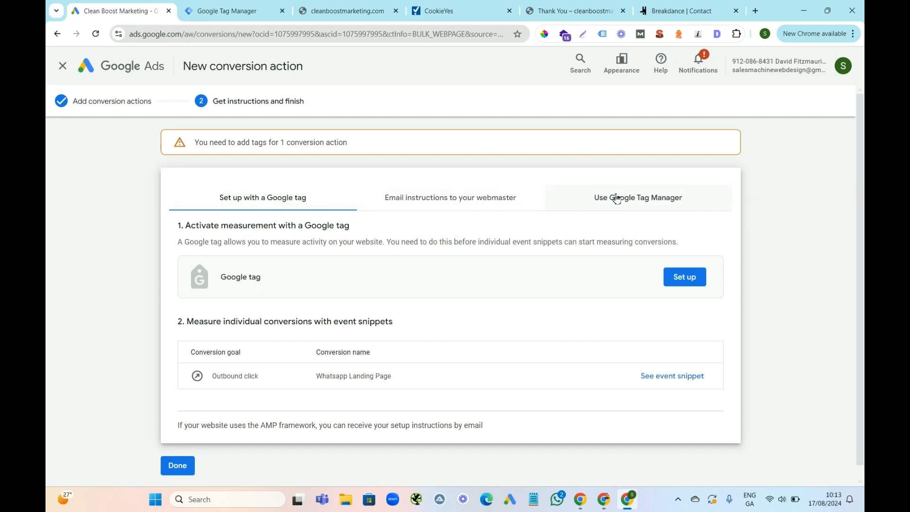
left_click(645, 202)
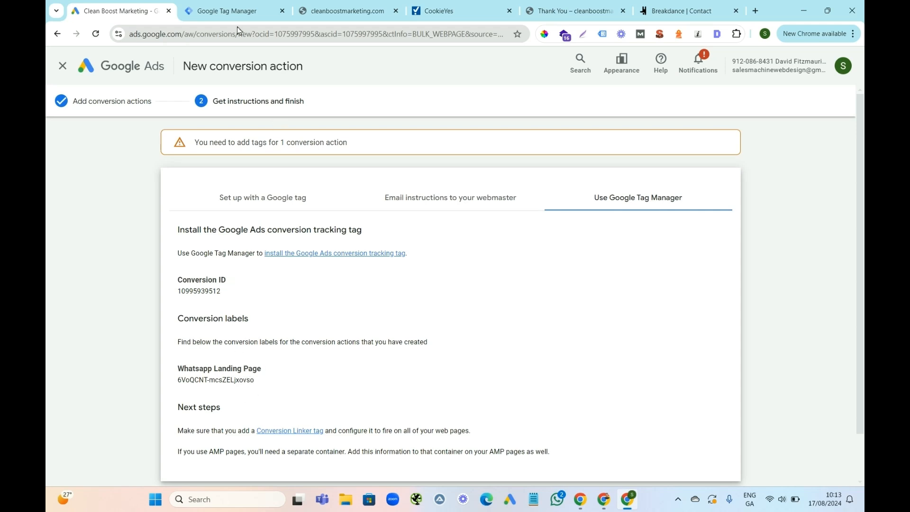
Switch to Google Tag Manager and start a new tag named "Whatsapp Landing Page".
left_click(216, 12)
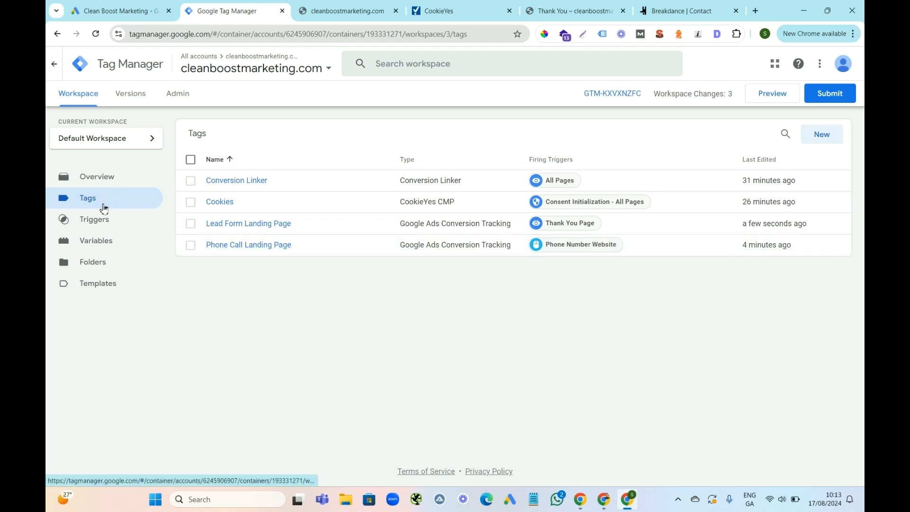
left_click(824, 136)
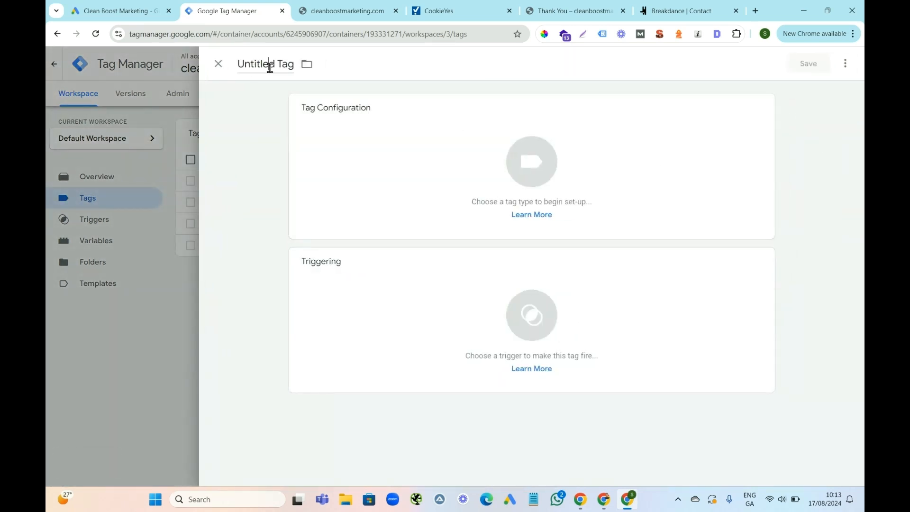
left_click(270, 68)
type("Whatsapp")
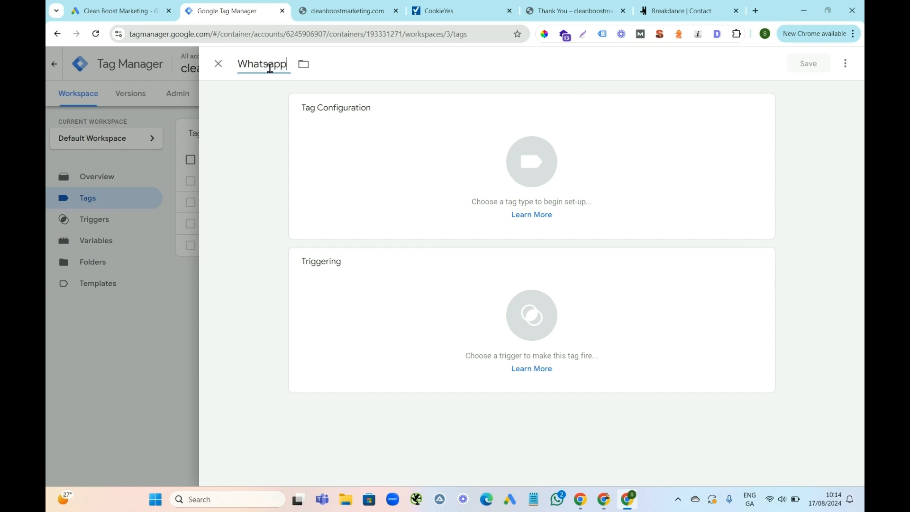
type(" By")
key("BackSpace")
key("BackSpace")
type("Landing Page")
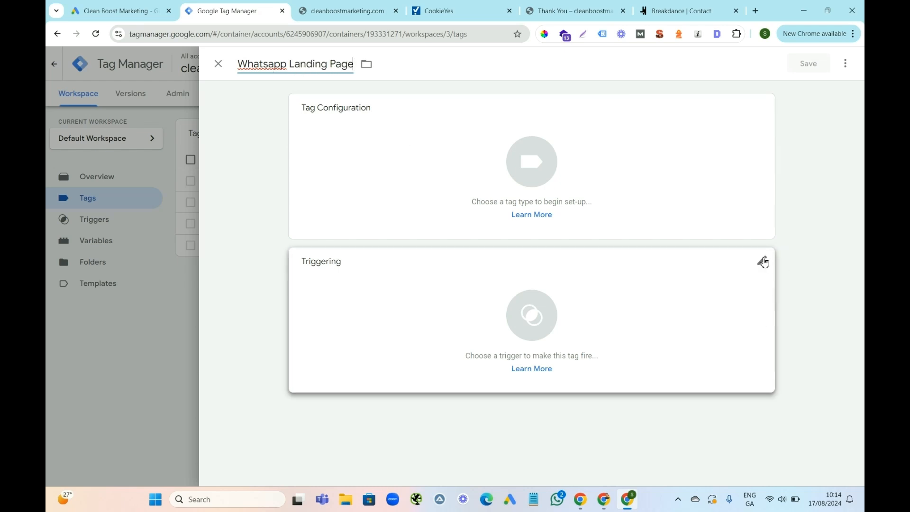
Assign the Whatsapp Button trigger to the tag and set its type to Google Ads Conversion Tracking.
left_click(764, 260)
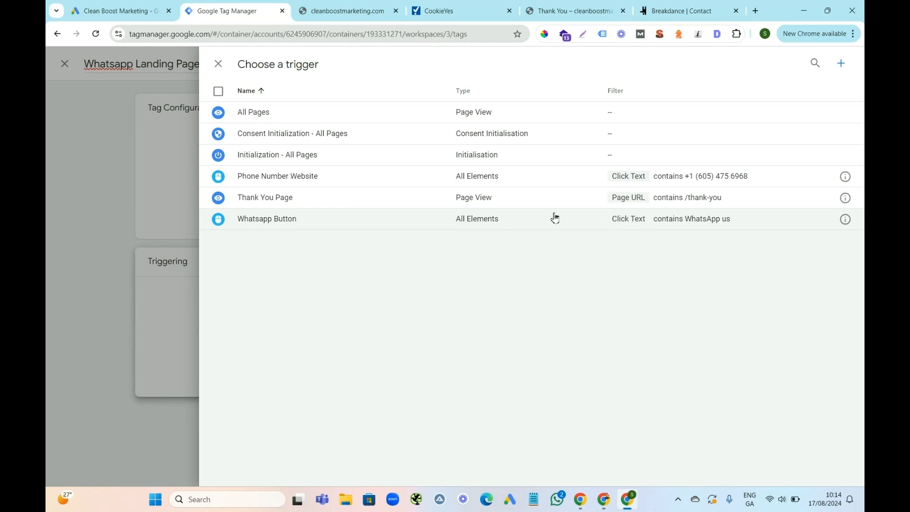
left_click(357, 218)
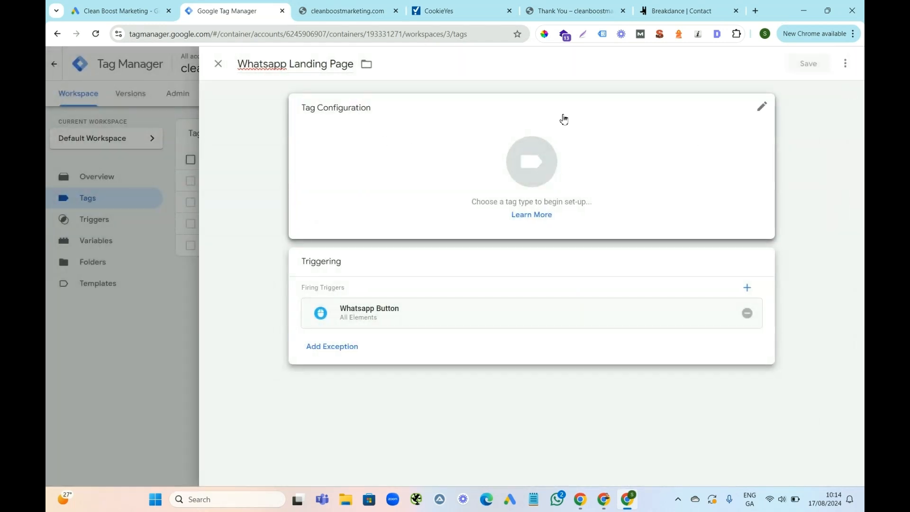
left_click(763, 109)
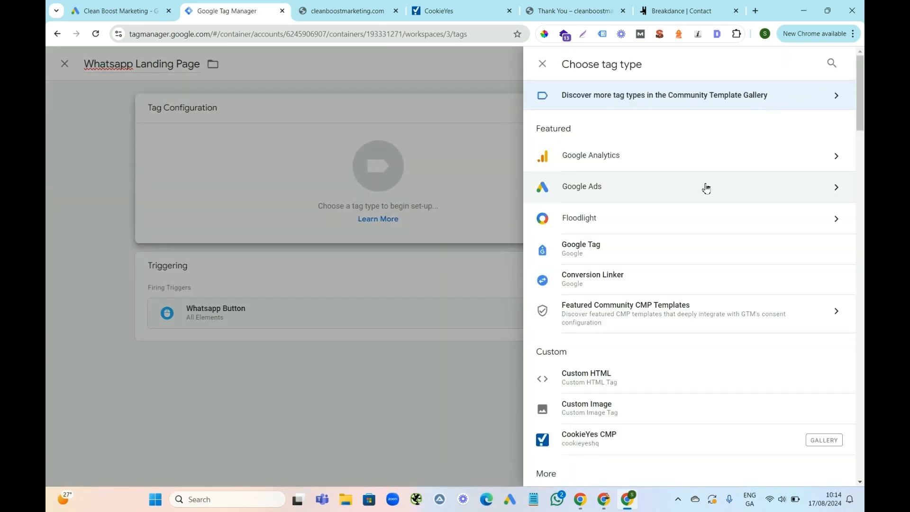
left_click(798, 190)
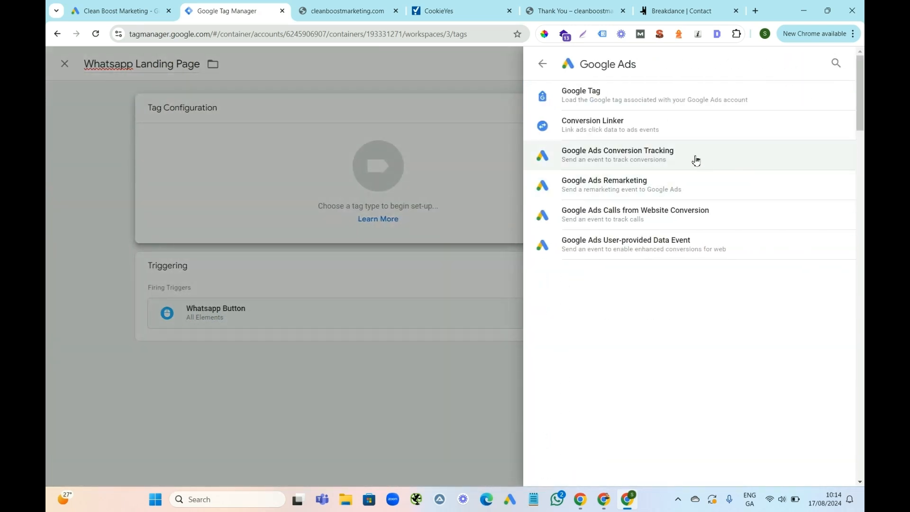
left_click(679, 155)
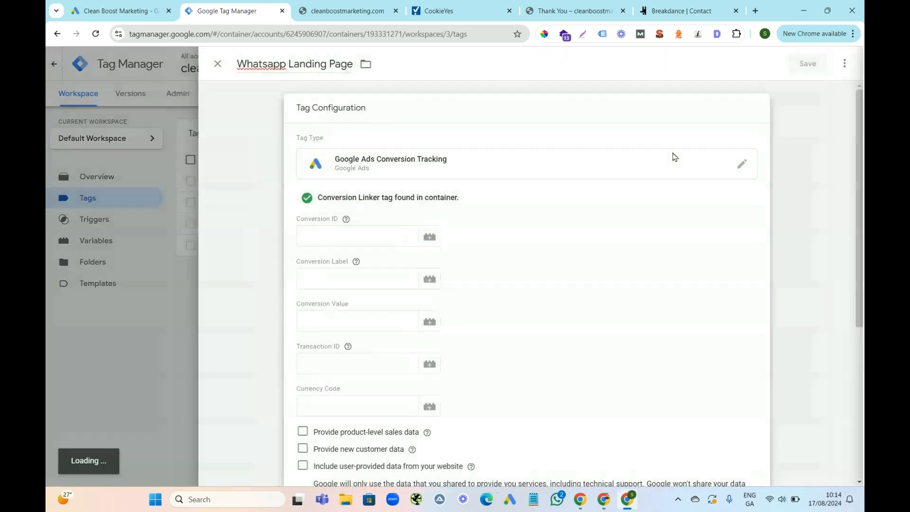
Copy the conversion ID from Google Ads and paste it into the tag's Conversion ID in Google Tag Manager.
left_click(122, 13)
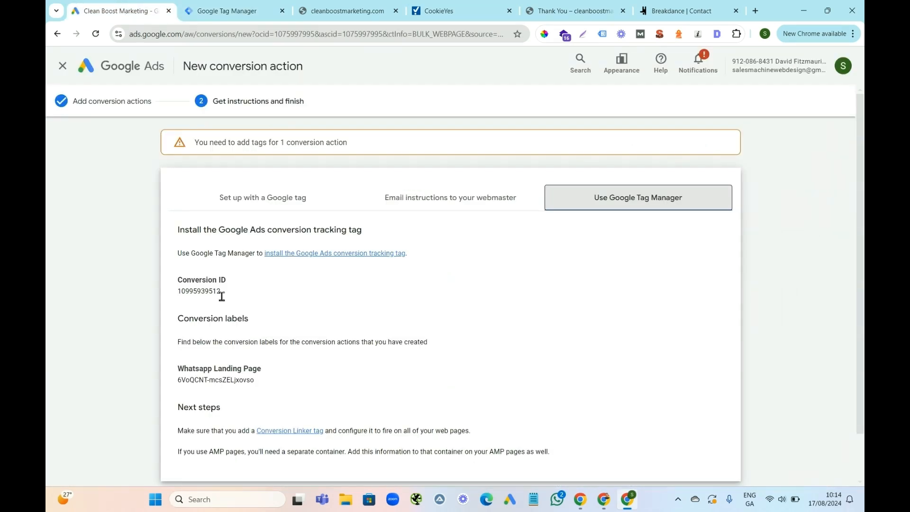
left_click_drag(221, 292, 185, 292)
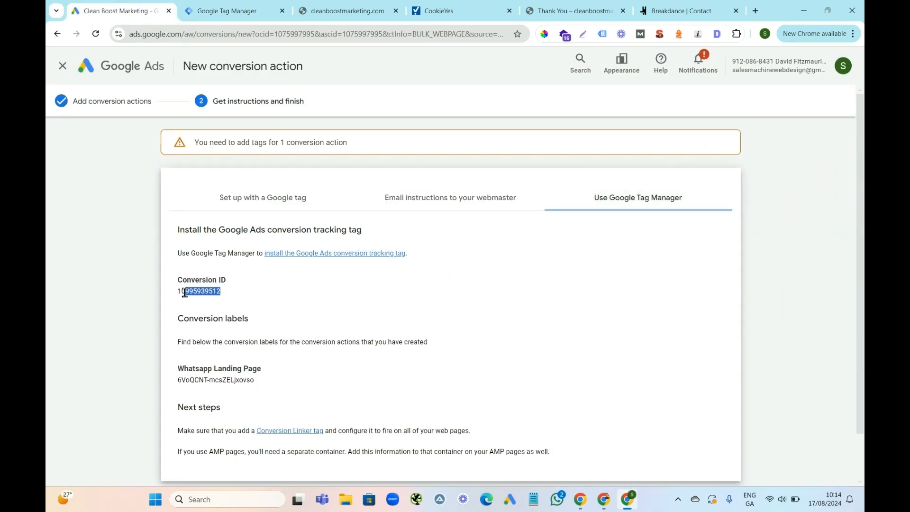
right_click(182, 292)
left_click(220, 301)
left_click(217, 7)
left_click(334, 226)
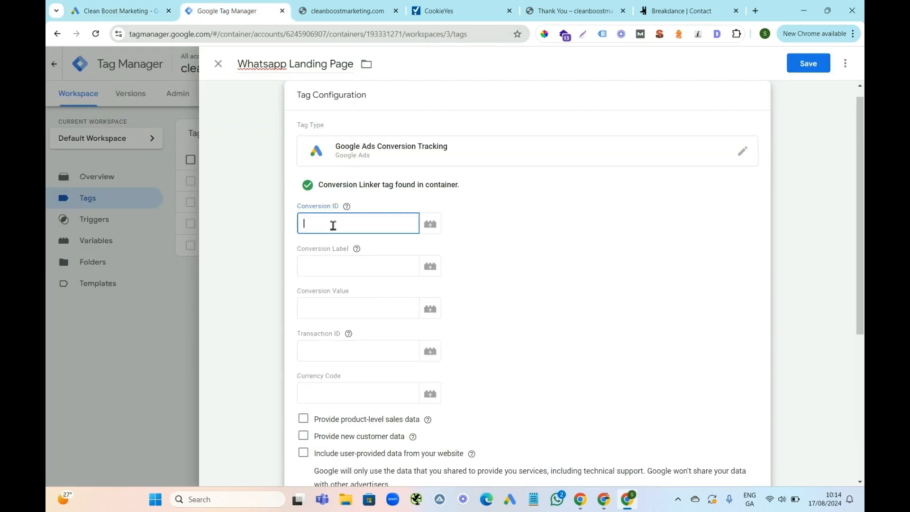
key("ctrl+v")
Copy the Whatsapp Landing Page conversion label from Google Ads into the tag's Conversion Label in Google Tag Manager and save the tag.
left_click(114, 7)
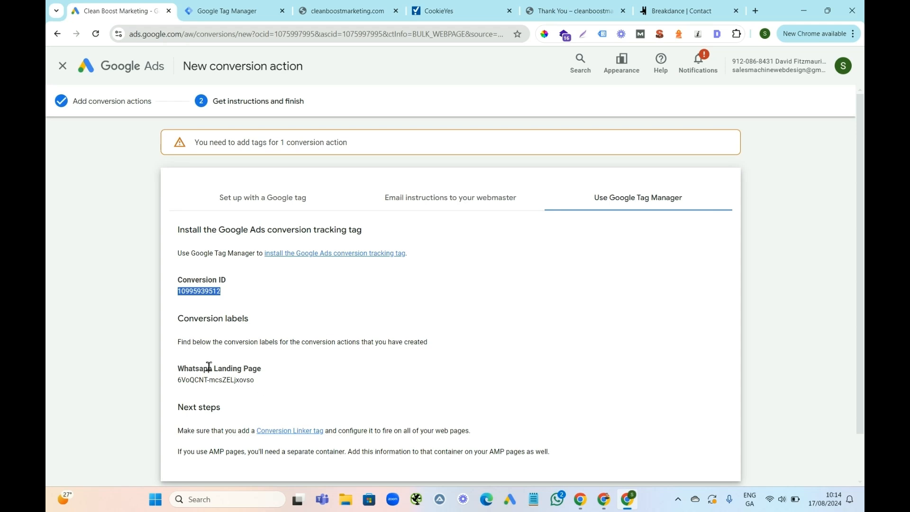
left_click_drag(256, 382, 182, 383)
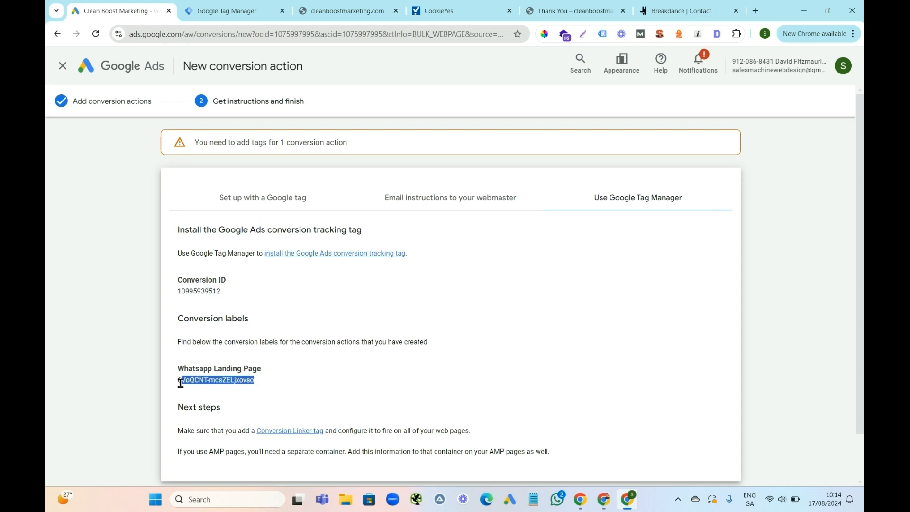
right_click(186, 383)
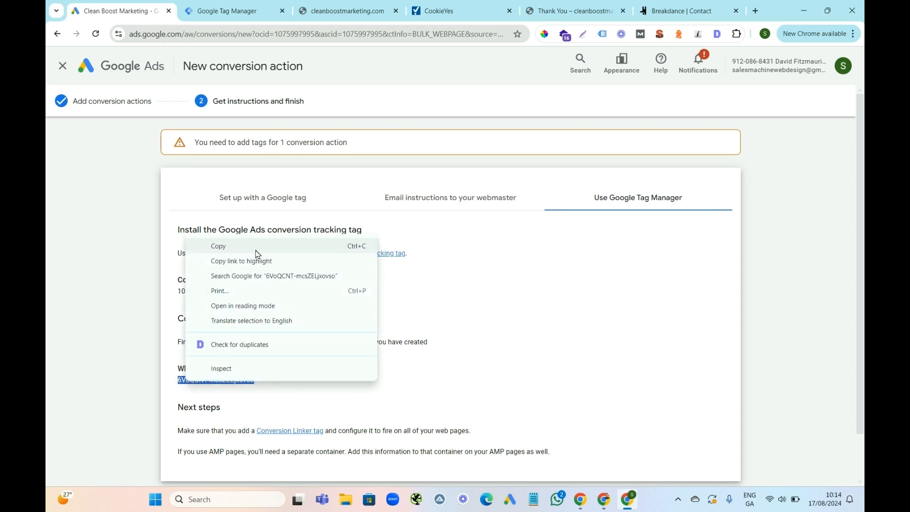
left_click(227, 246)
left_click(233, 12)
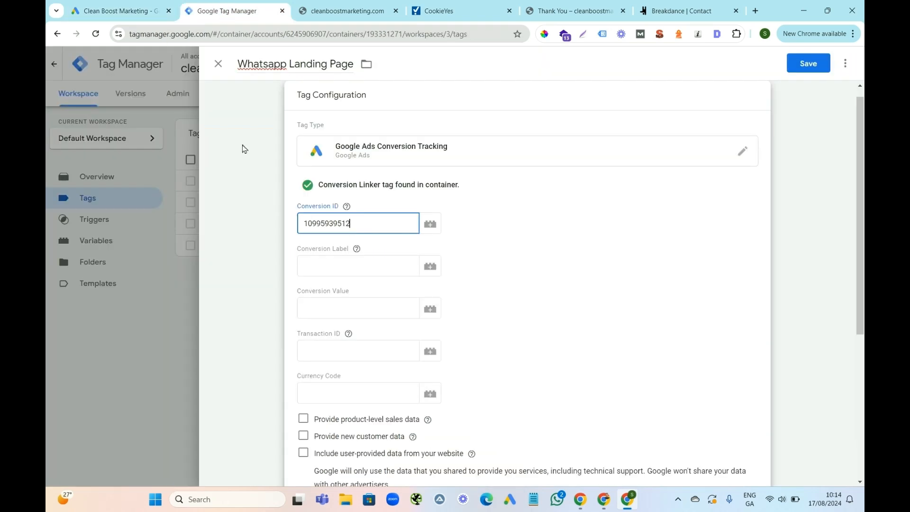
left_click(324, 263)
key("ctrl+v")
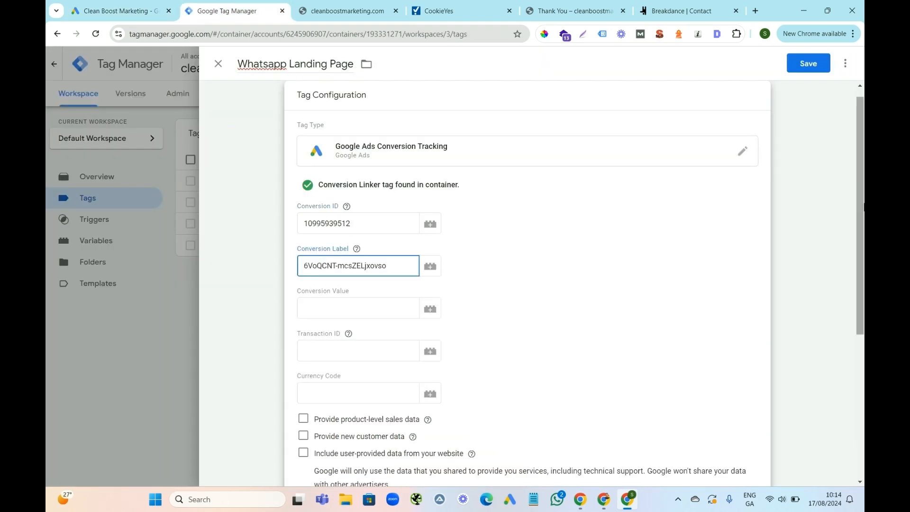
scroll(863, 177, "down", 5)
scroll(863, 156, "up", 5)
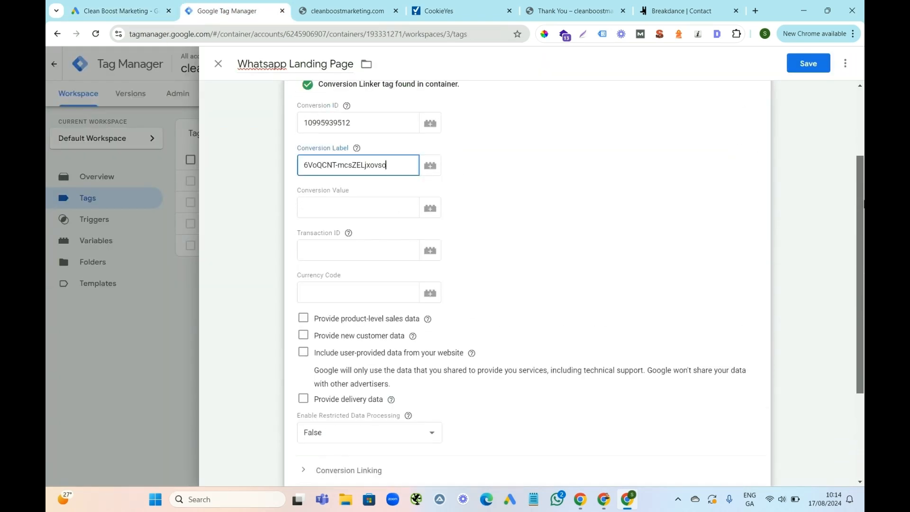
left_click(808, 65)
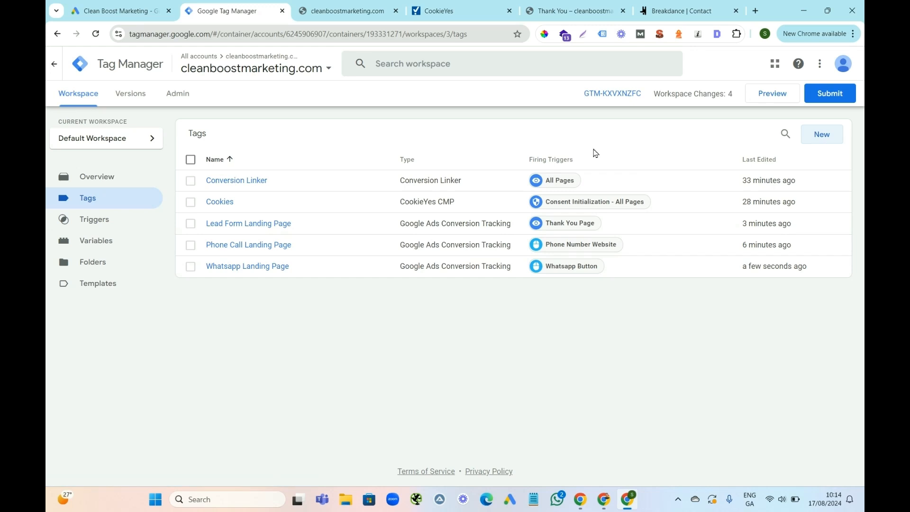
Publish the container changes as a version named "Ads" and return to the workspace overview.
left_click(828, 97)
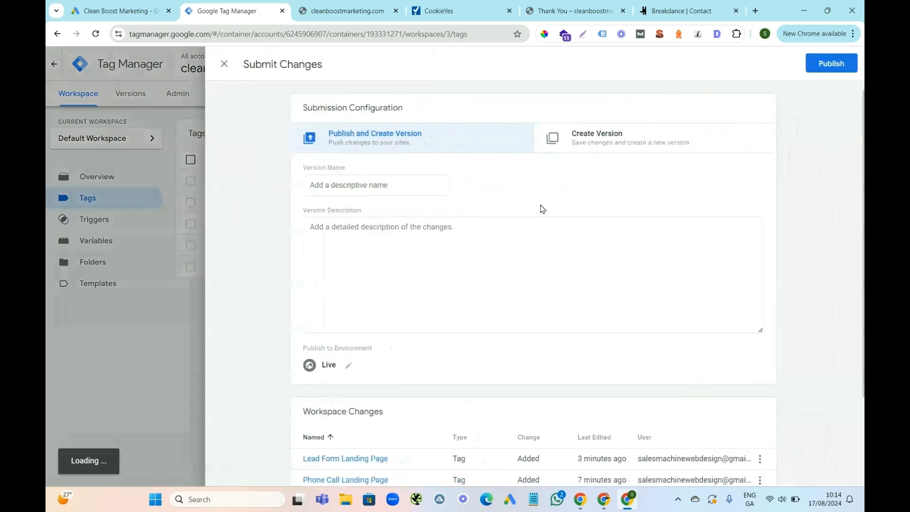
left_click(328, 185)
type("Ads")
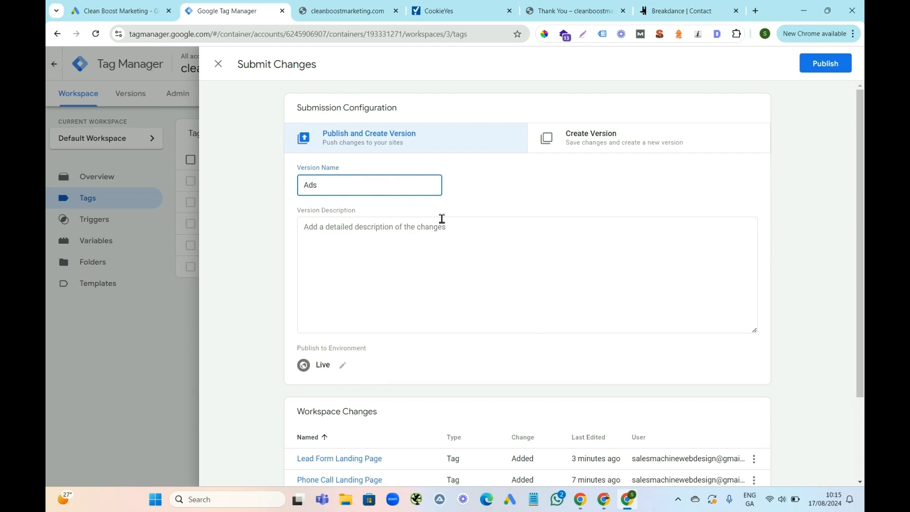
left_click(826, 68)
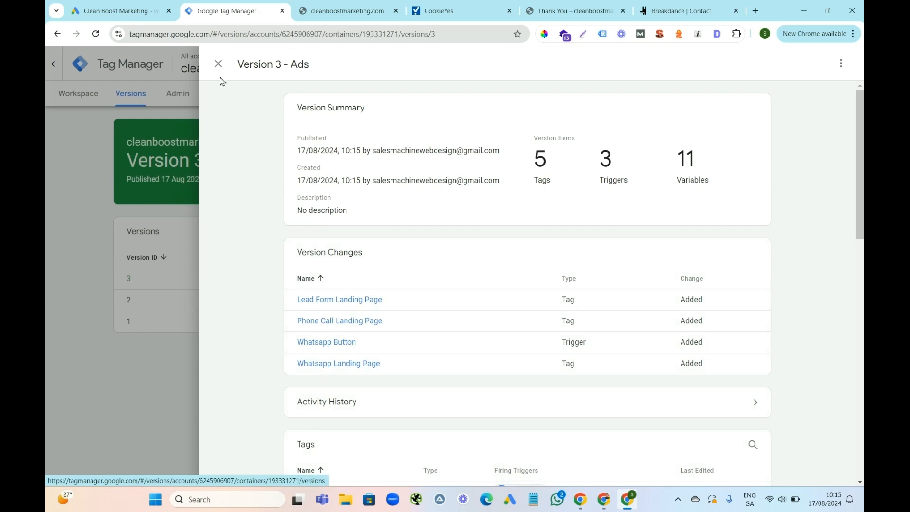
left_click(218, 64)
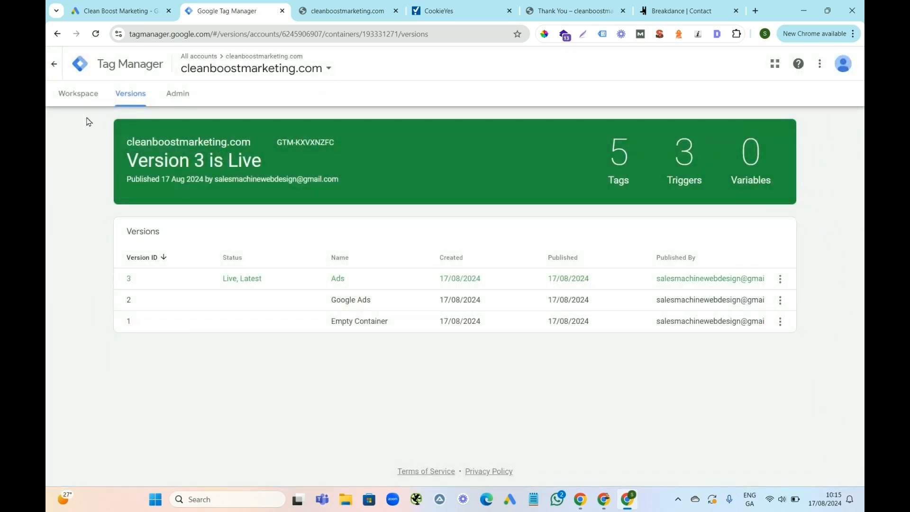
left_click(90, 97)
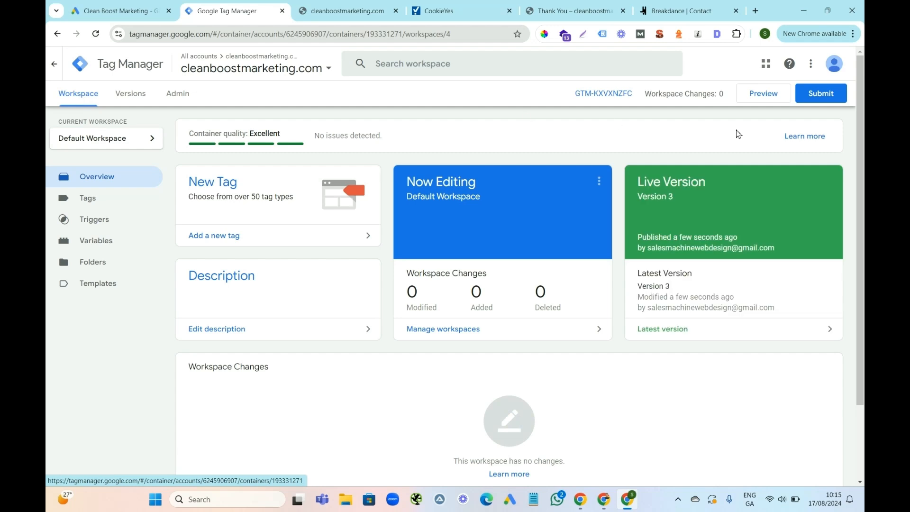
Start previewing the container, then open the website's contact page through Request Consultation and copy its address.
left_click(764, 95)
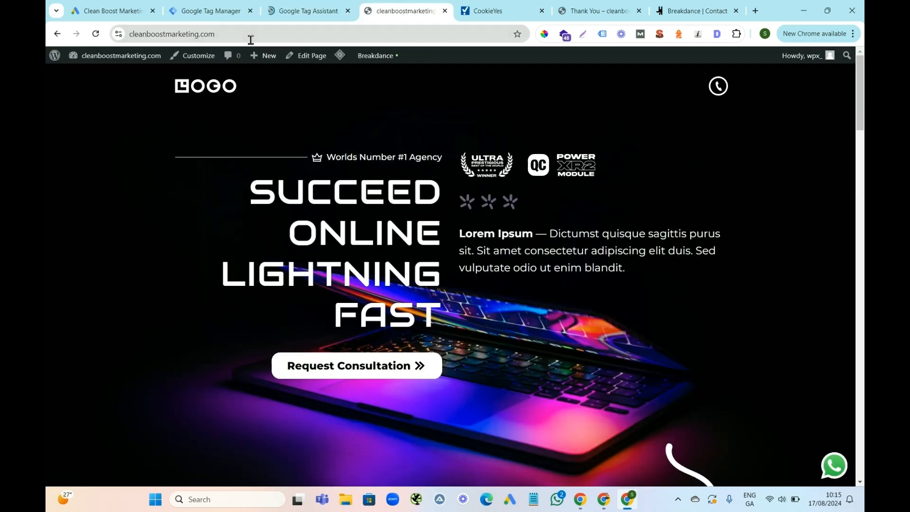
left_click(205, 35)
right_click(197, 38)
key("Escape")
left_click(195, 35)
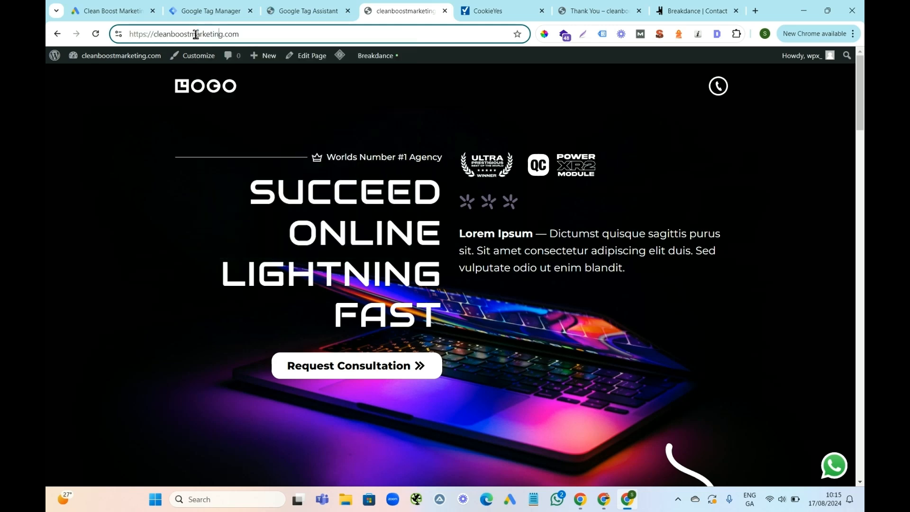
left_click(366, 368)
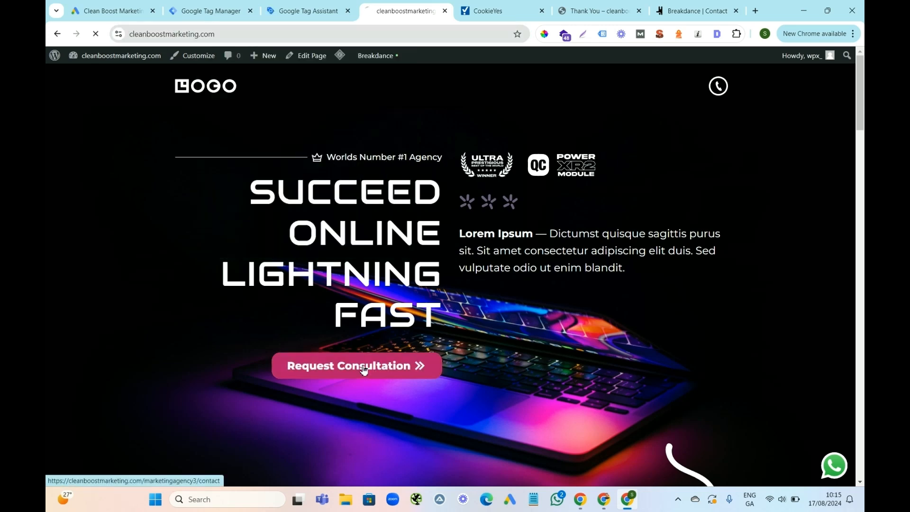
left_click(229, 34)
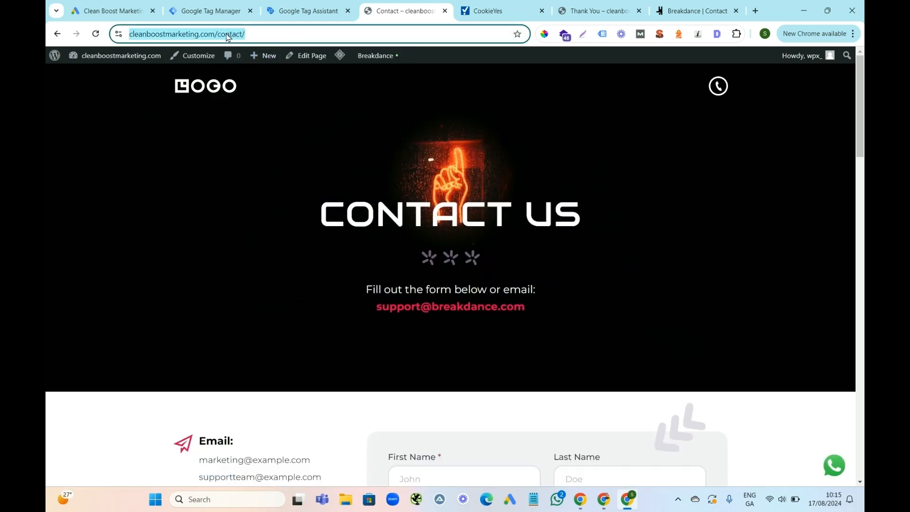
right_click(229, 35)
left_click(278, 136)
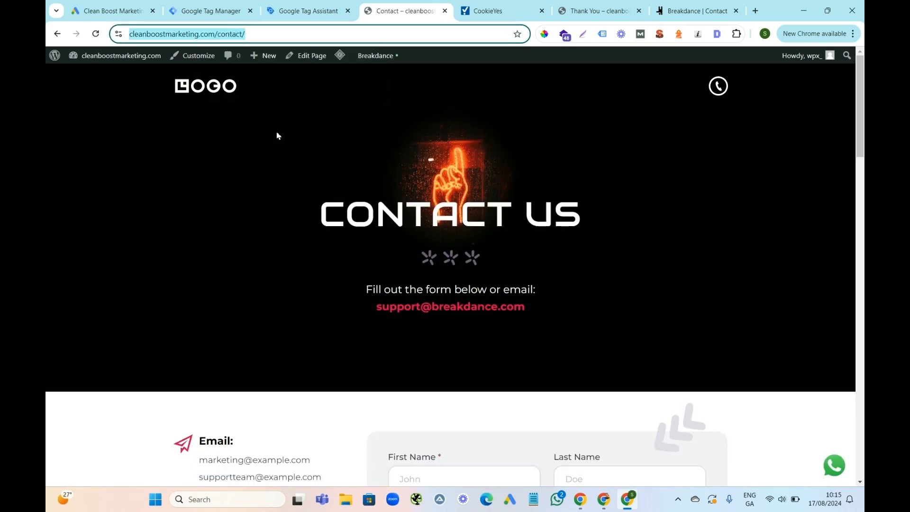
Close Tag Assistant without connecting it to the site and return to the Google Tag Manager workspace.
left_click(301, 13)
left_click(215, 10)
left_click(296, 6)
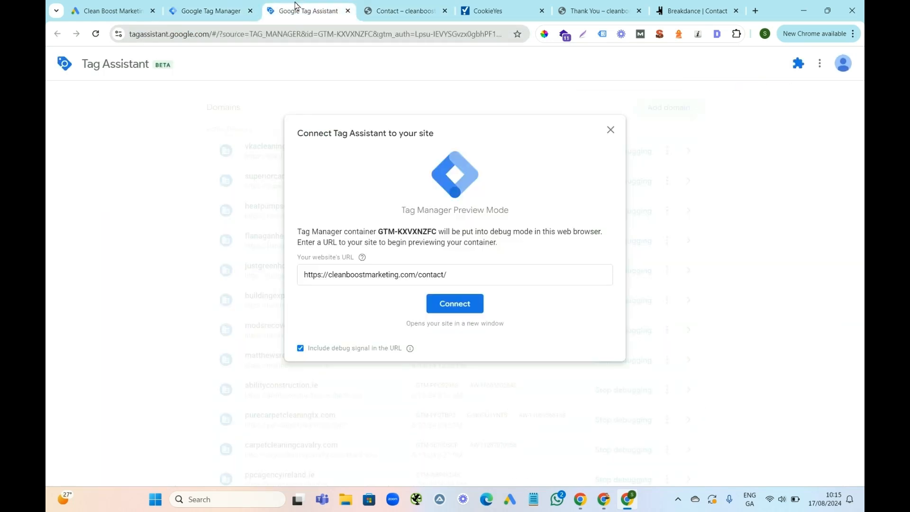
left_click(348, 11)
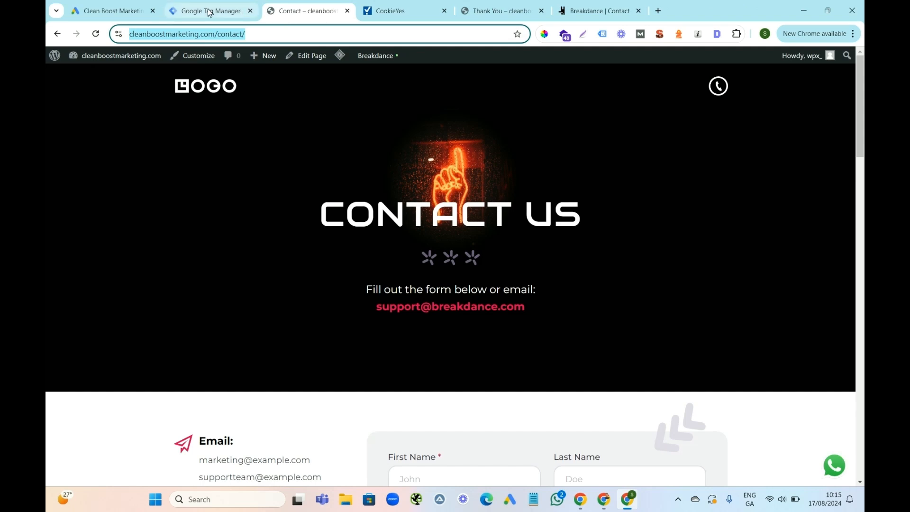
left_click(211, 11)
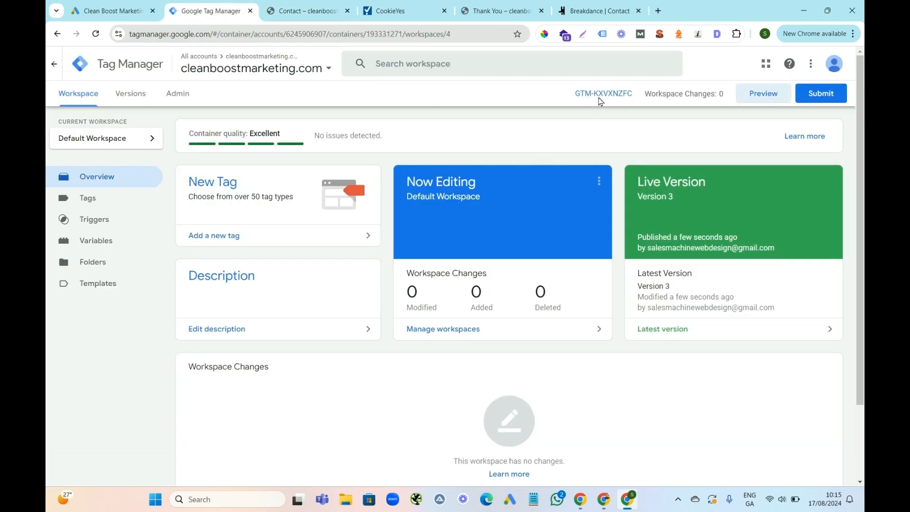
left_click(763, 94)
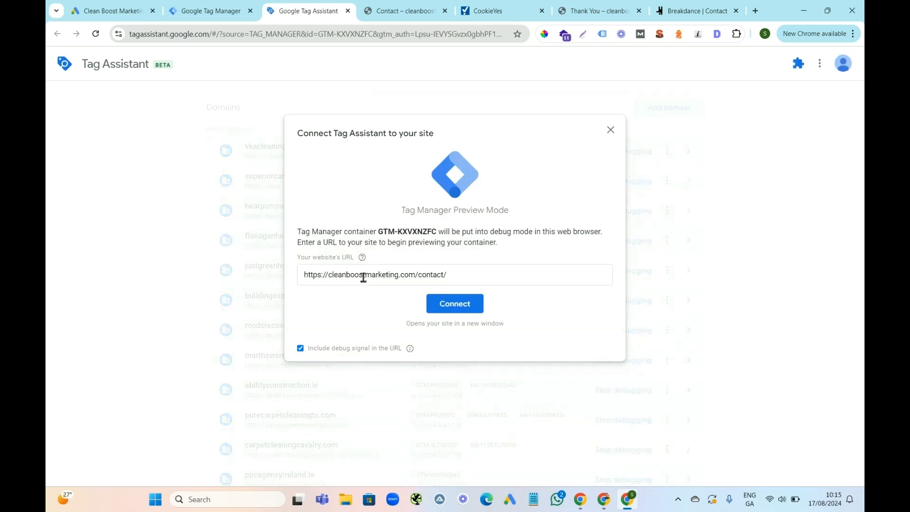
triple_click(388, 277)
left_click(389, 277)
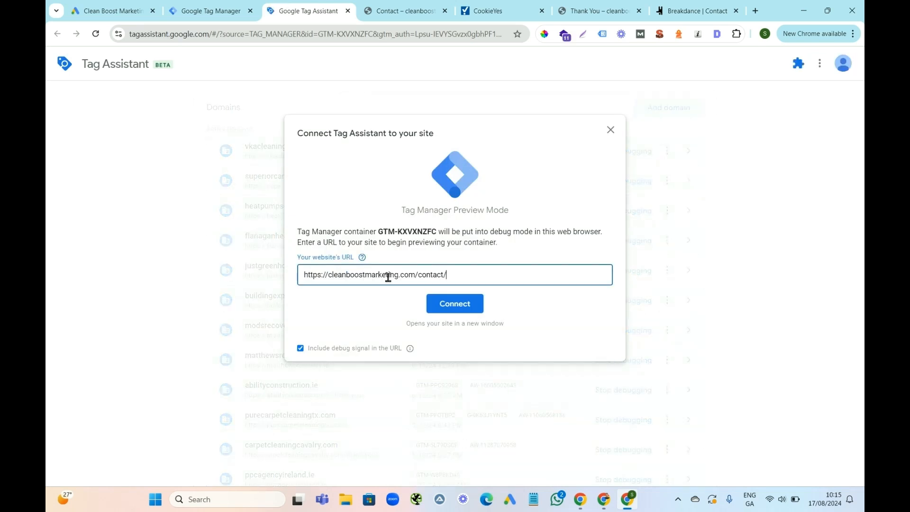
left_click(456, 309)
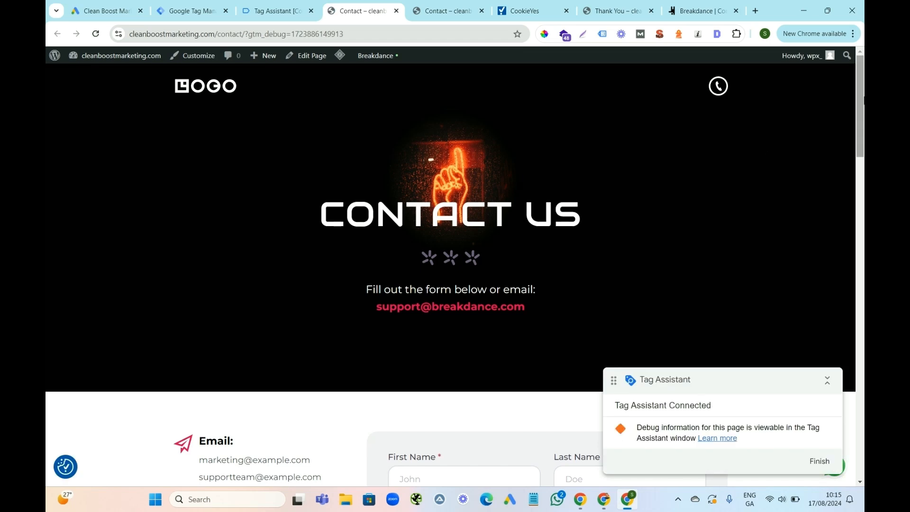
Test the phone call button on the debugged contact page and check in Tag Assistant which tags fired.
left_click_drag(862, 92, 844, 157)
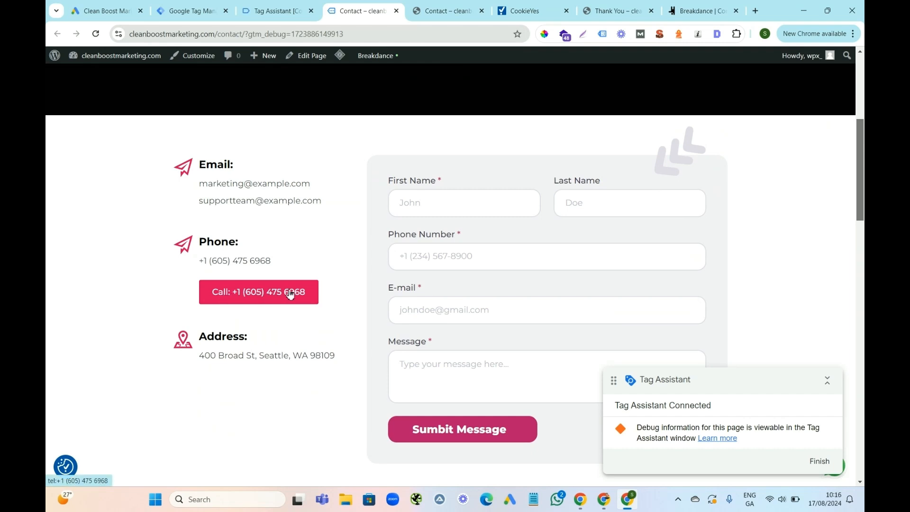
left_click(260, 13)
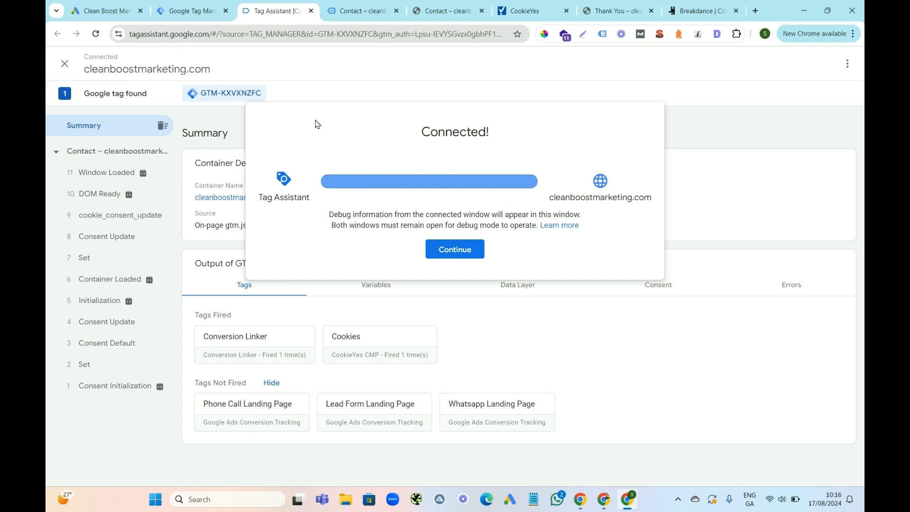
left_click(340, 14)
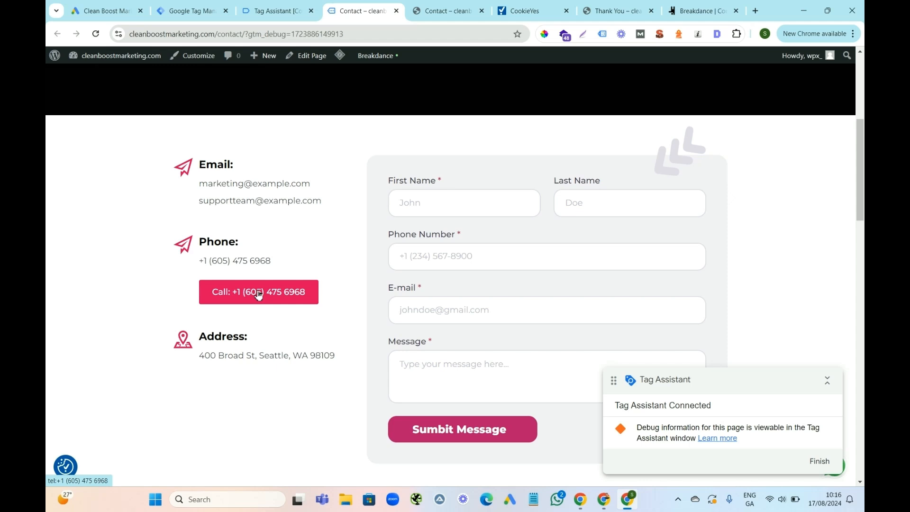
left_click(263, 12)
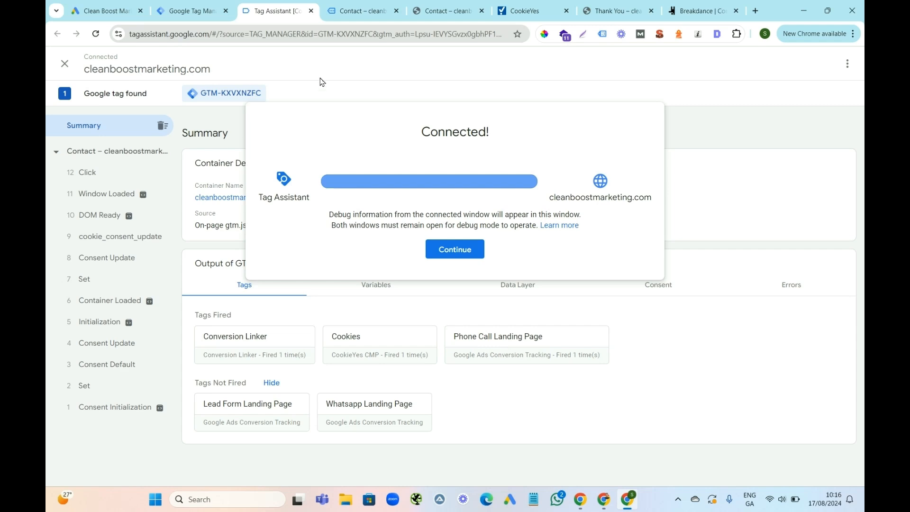
Test the WhatsApp chat button on the debugged contact page and check in Tag Assistant which tags fired.
left_click(351, 12)
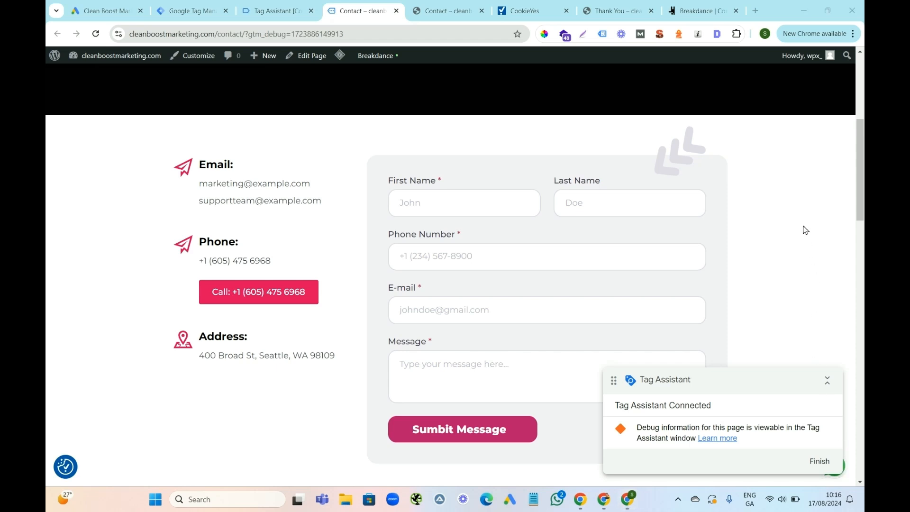
left_click(846, 474)
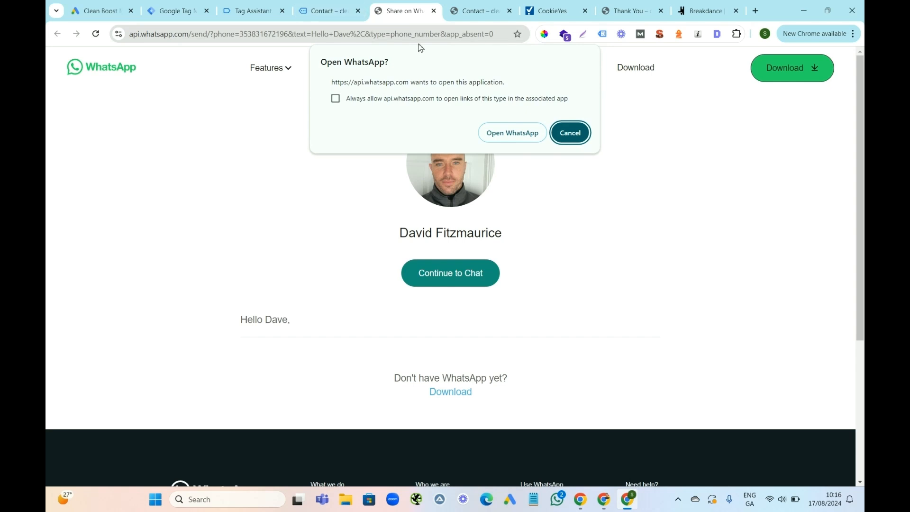
left_click(255, 10)
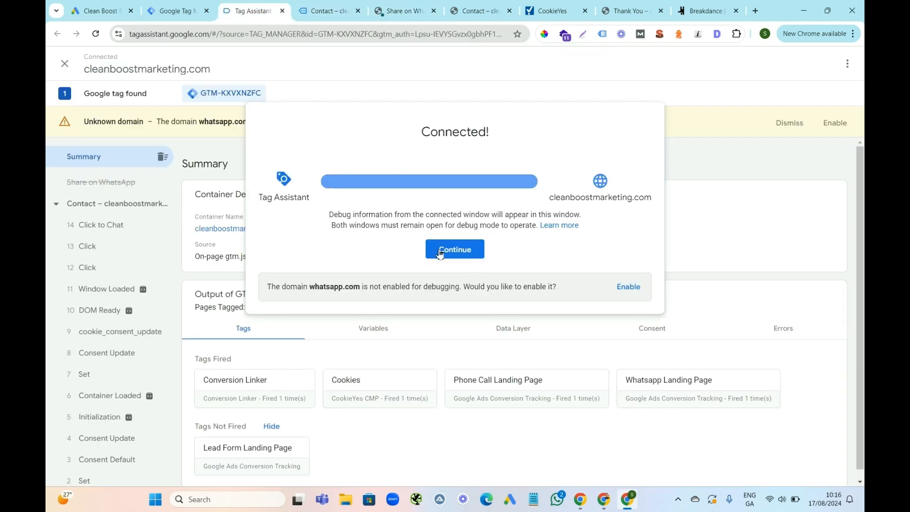
left_click(325, 14)
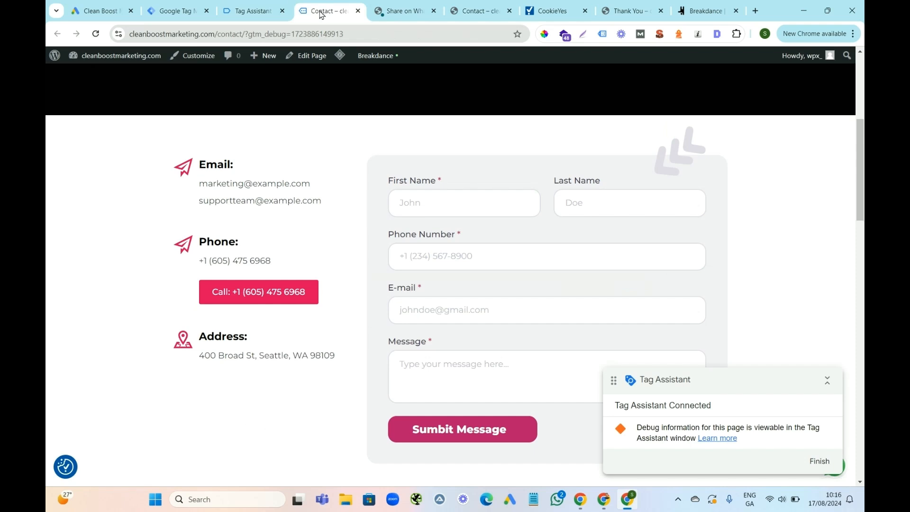
left_click(246, 8)
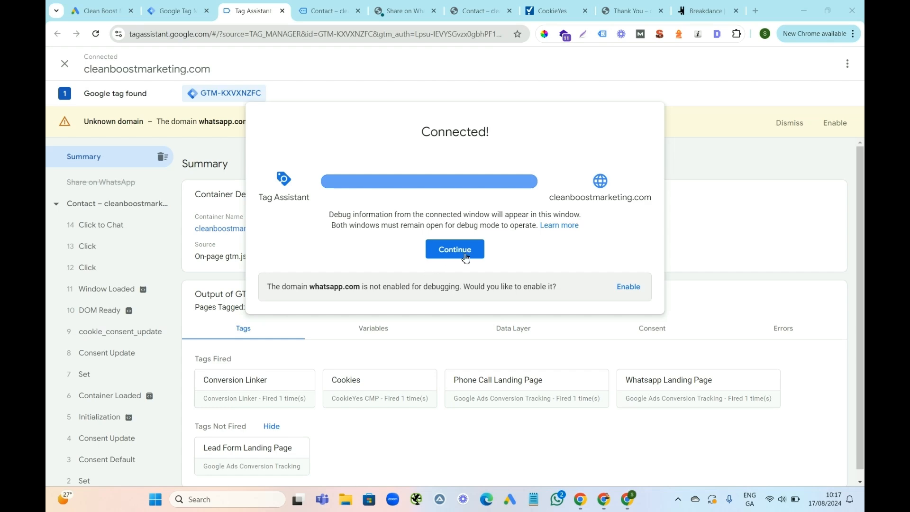
Finish debugging the contact page, close the debugged page, WhatsApp and Tag Assistant, and return to the Google Tag Manager workspace.
left_click(328, 10)
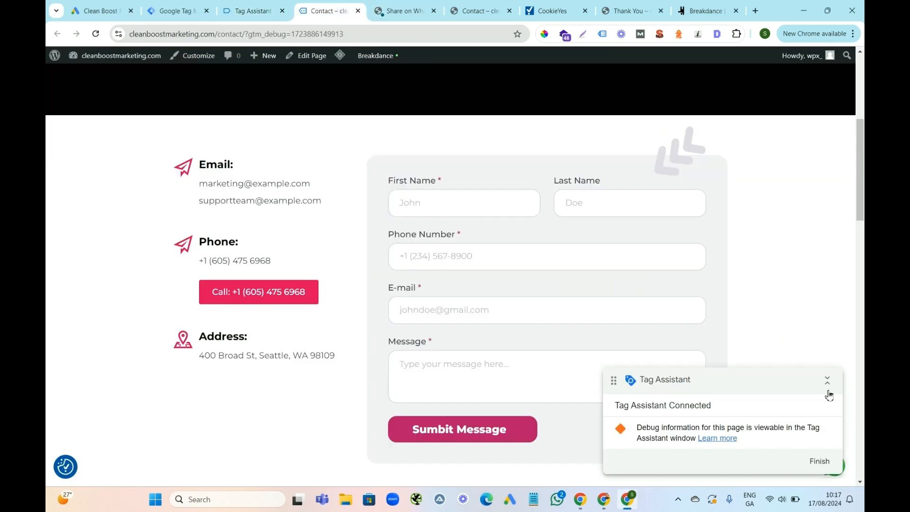
left_click(823, 461)
key("ctrl+w")
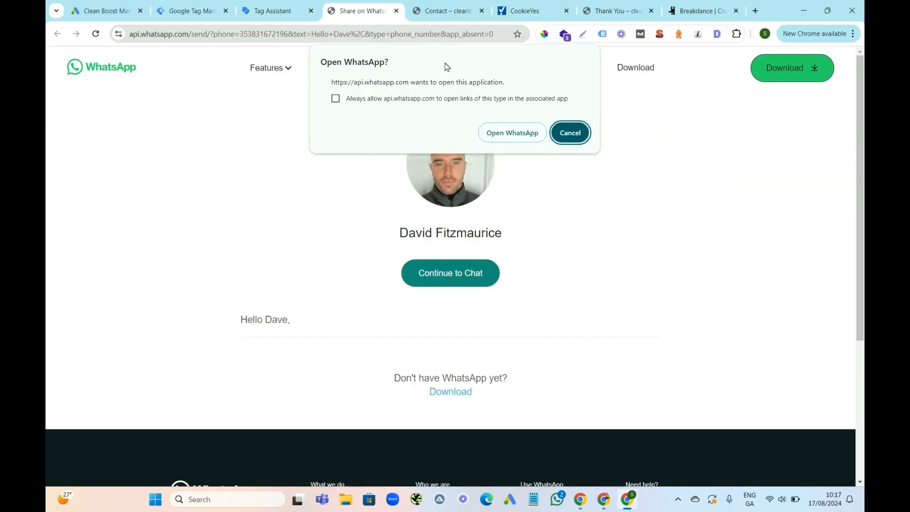
left_click(396, 11)
left_click(262, 14)
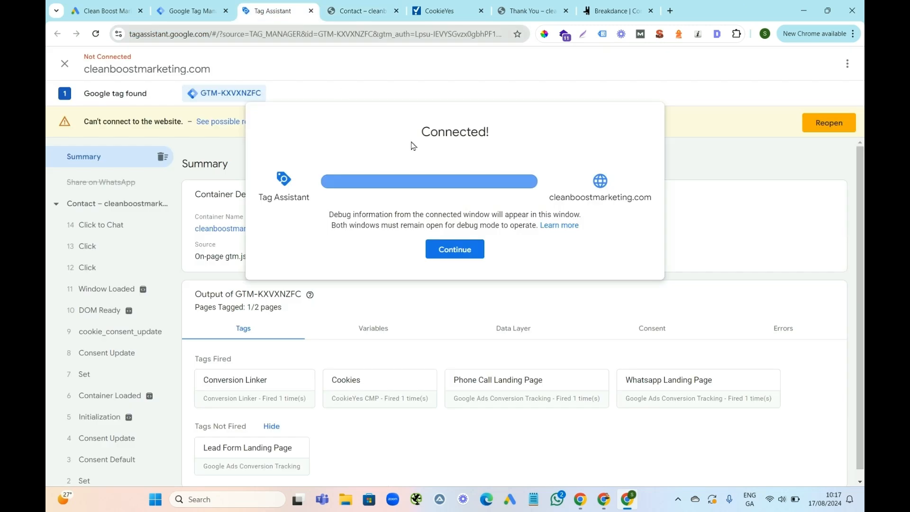
left_click(348, 11)
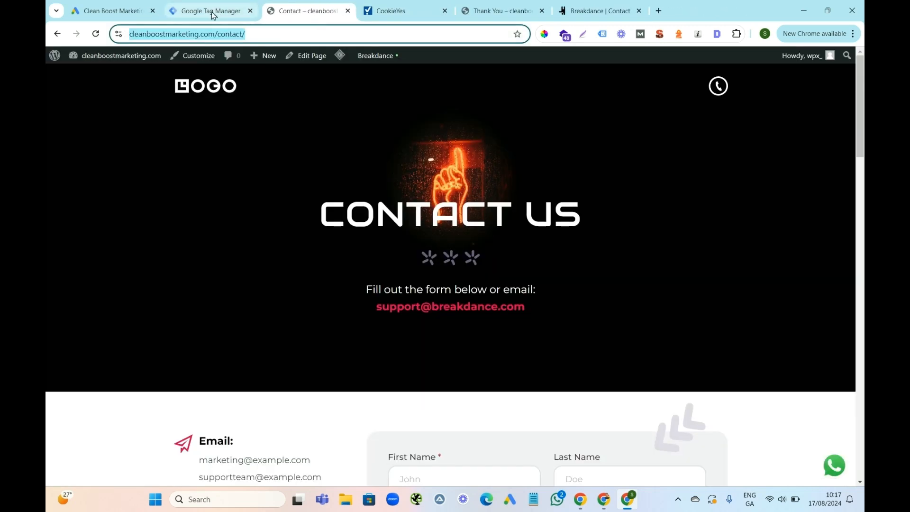
left_click(211, 13)
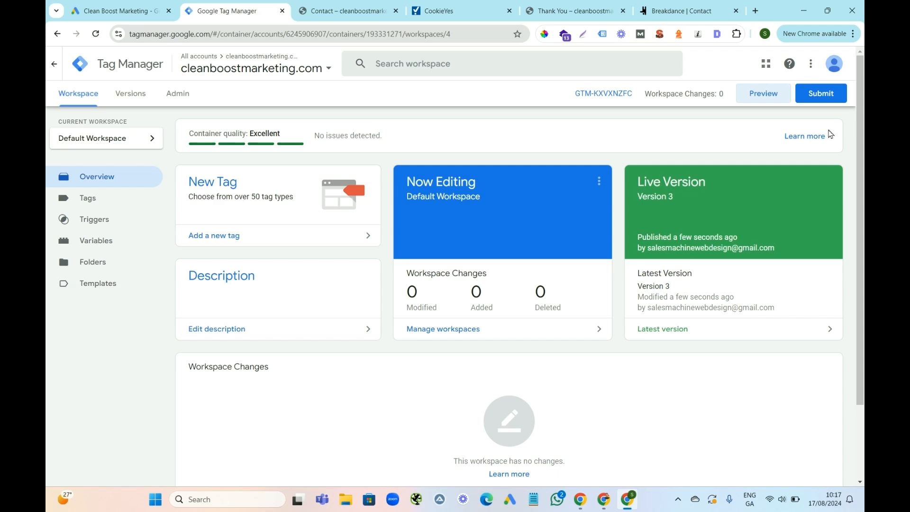
left_click(753, 97)
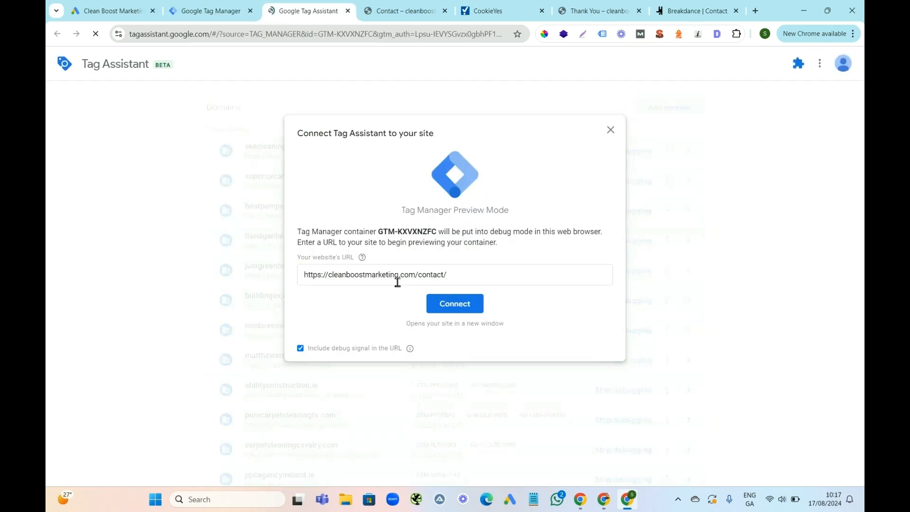
left_click(463, 276)
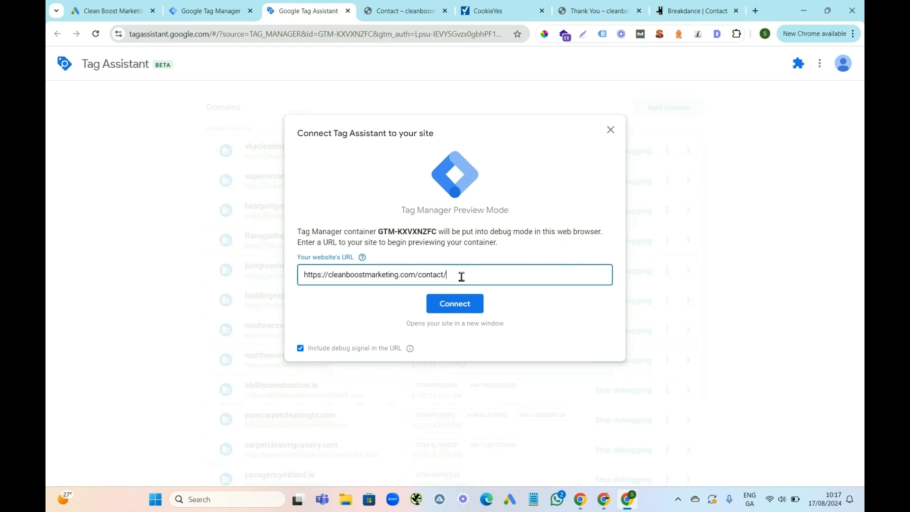
key("BackSpace")
key("BackSpace")
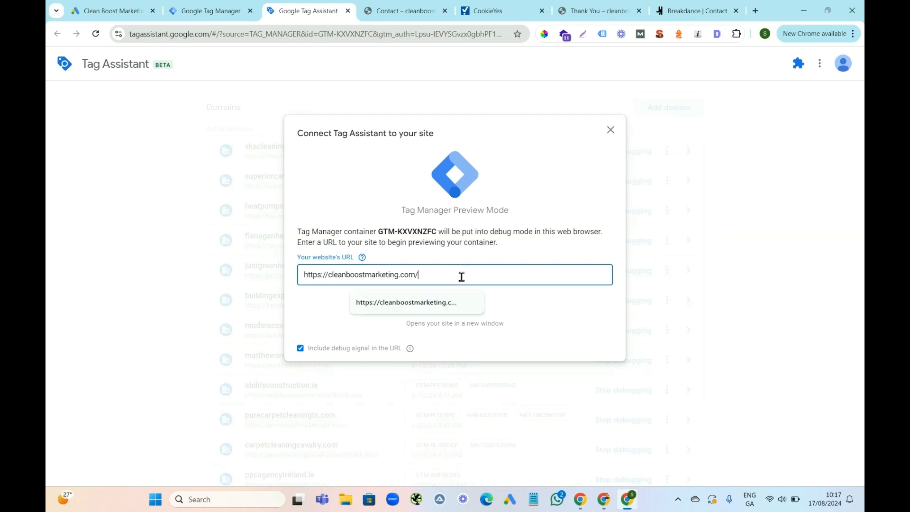
type("thank-you")
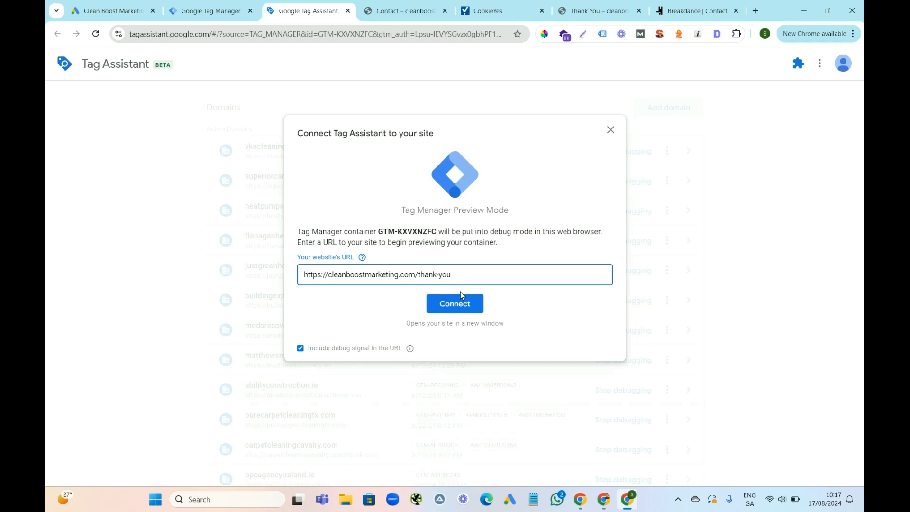
left_click(471, 307)
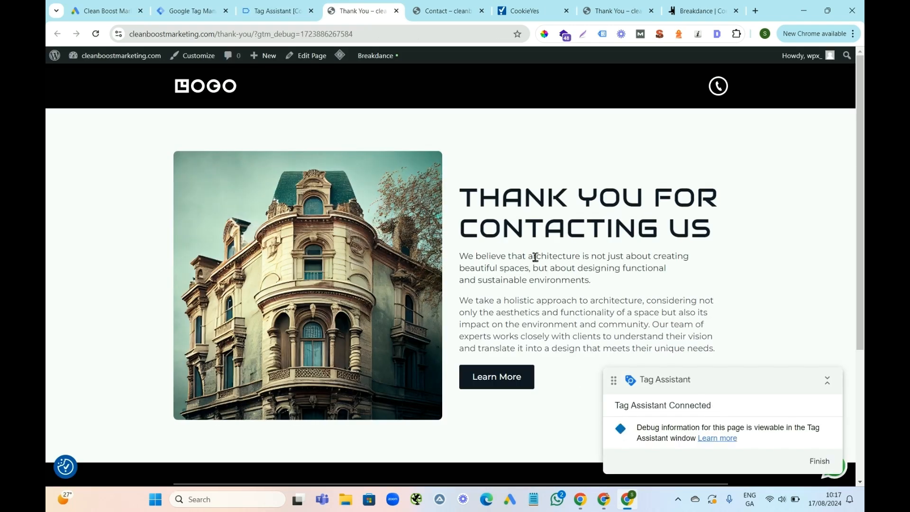
left_click(265, 11)
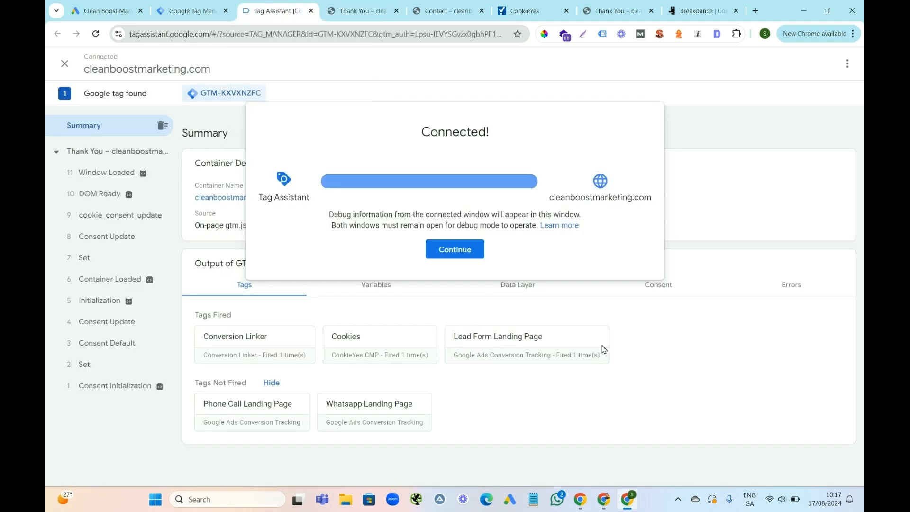
Finish debugging the thank-you page, close Tag Assistant and return to the Google Tag Manager workspace.
left_click(106, 9)
left_click(371, 14)
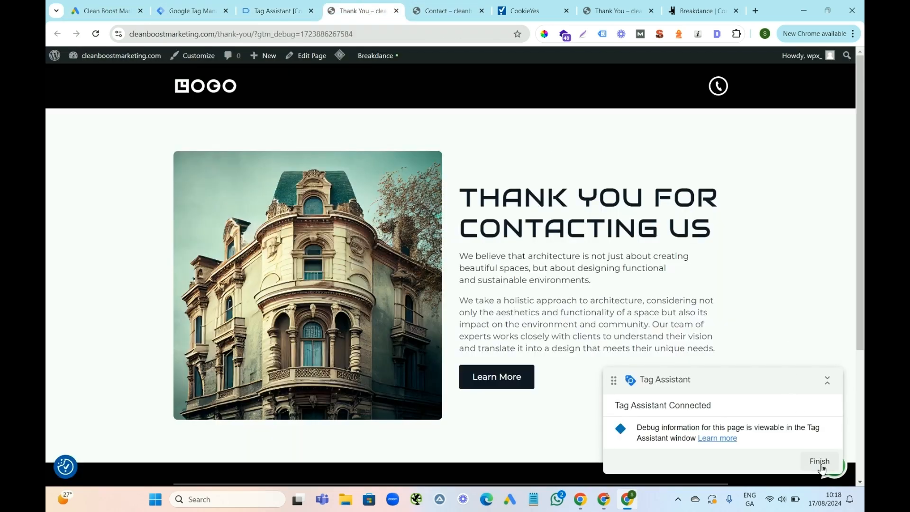
left_click(820, 461)
left_click(300, 6)
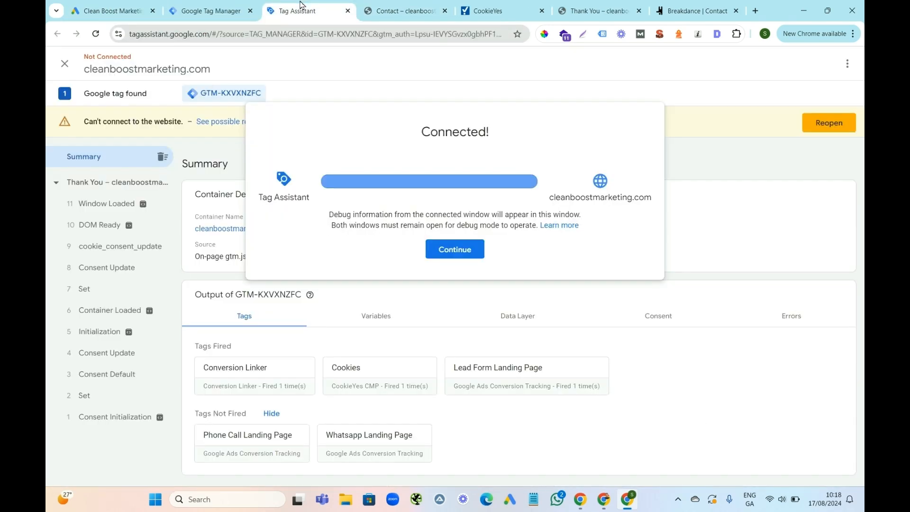
left_click(348, 11)
left_click(209, 10)
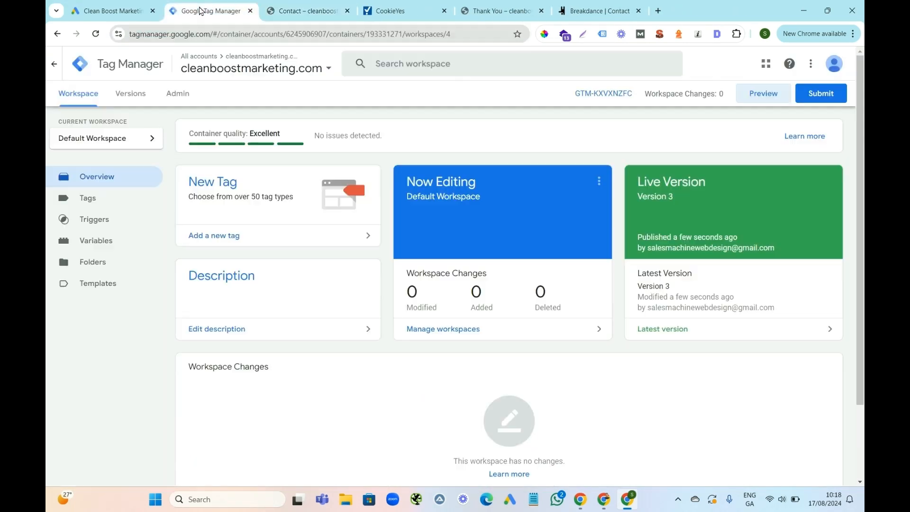
Finish the new conversion action setup in Google Ads and review the status of each conversion action in the conversions summary.
left_click(113, 11)
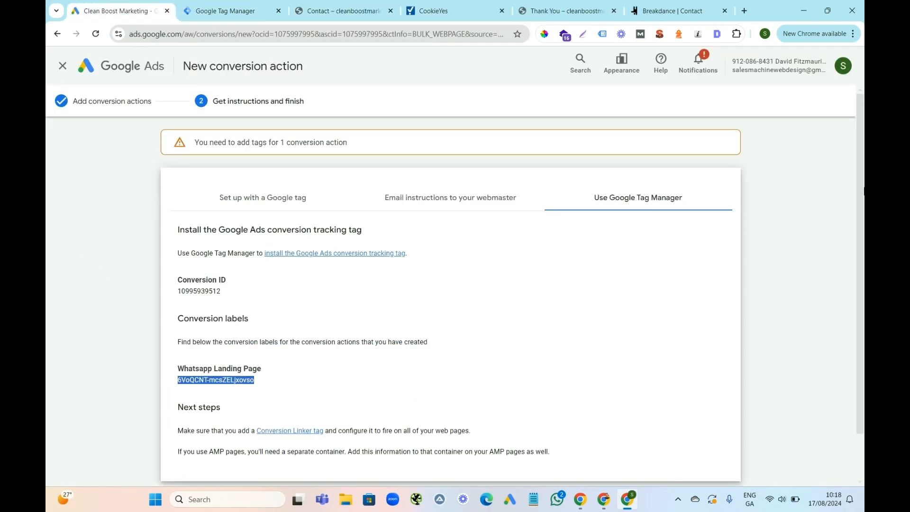
scroll(864, 315, "down", 2)
left_click(179, 451)
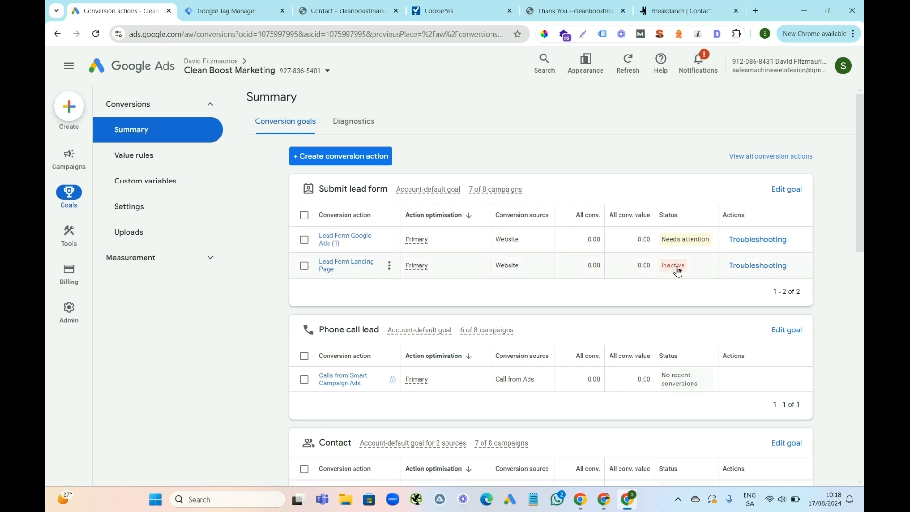
scroll(861, 228, "down", 4)
mouse_move(859, 225)
left_mouse_down()
mouse_move(851, 336)
mouse_move(852, 204)
mouse_move(852, 228)
left_mouse_up()
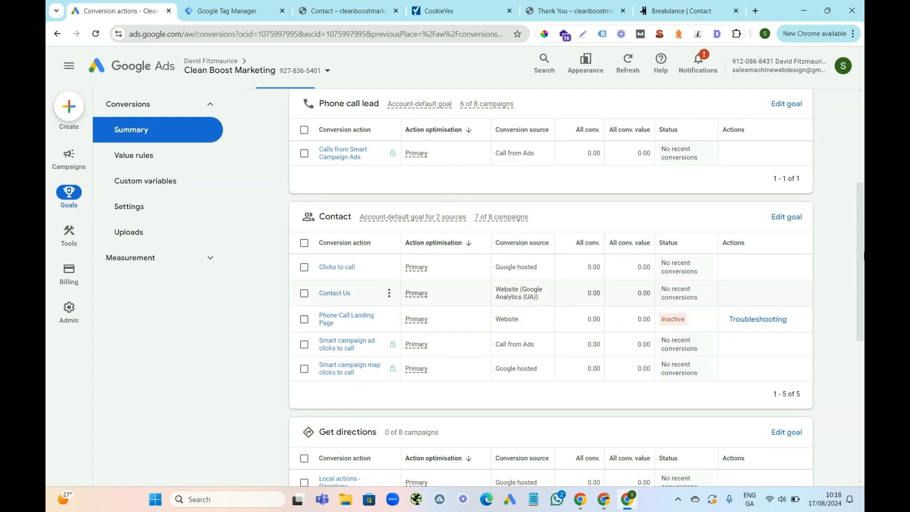
left_click_drag(864, 249, 861, 185)
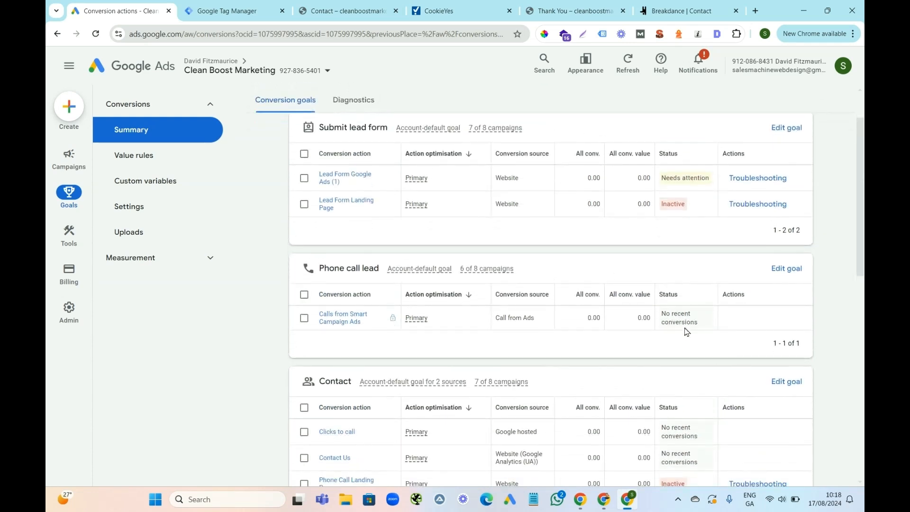
Open the campaigns list for Marketing Campaign in Google Ads and examine its conversion rate, conversions and cost per conversion columns.
mouse_move(71, 164)
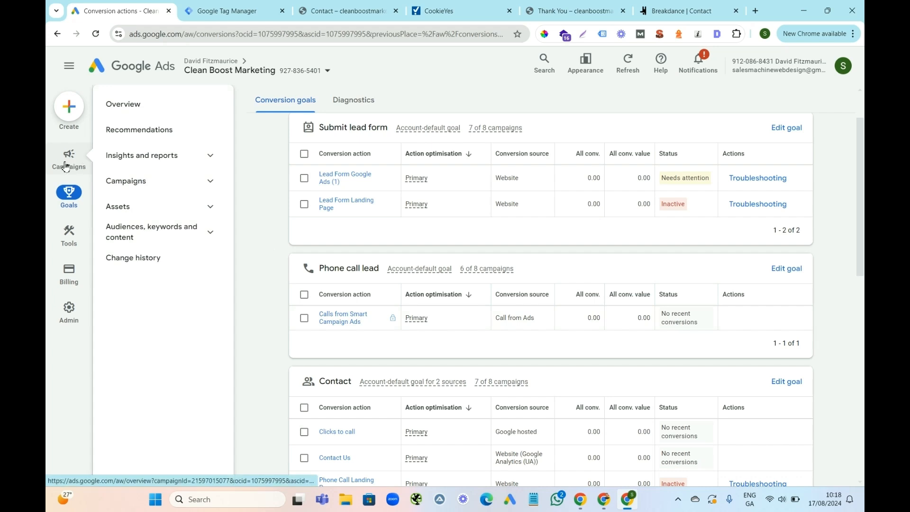
left_click(71, 165)
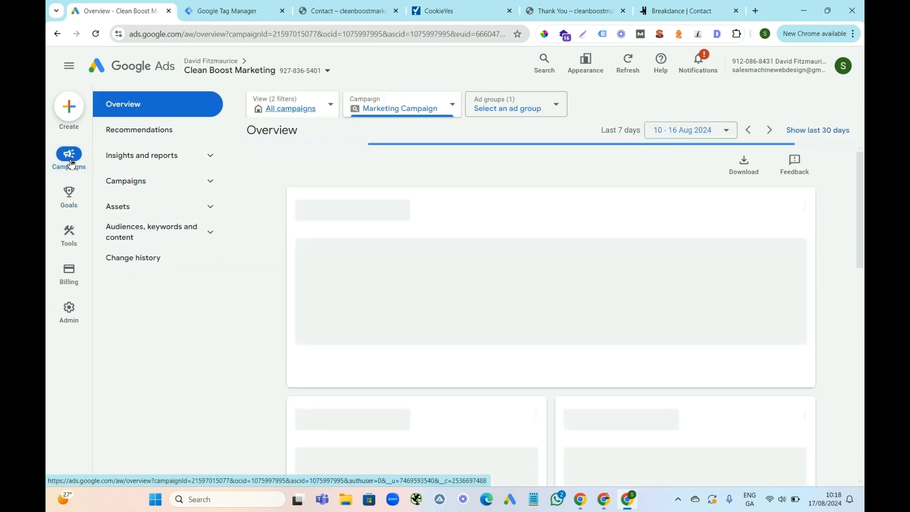
left_click(209, 182)
left_click(178, 205)
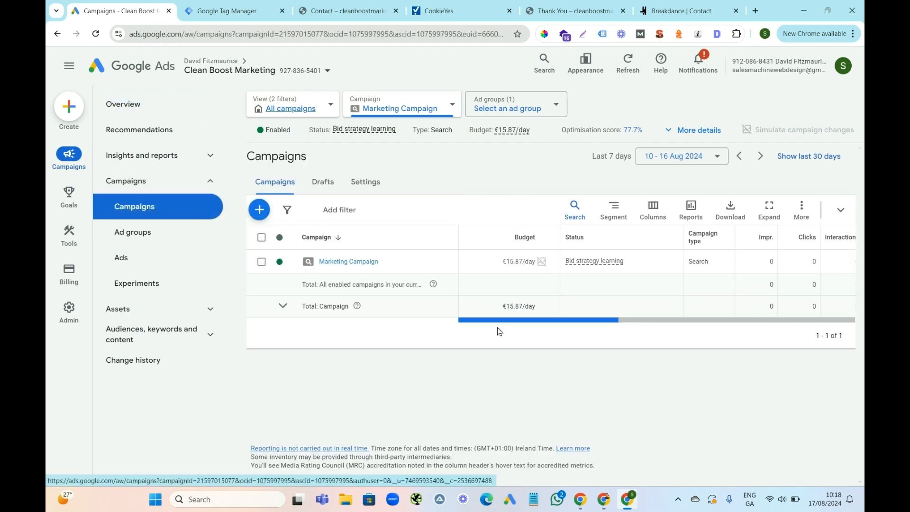
left_click_drag(532, 324, 805, 298)
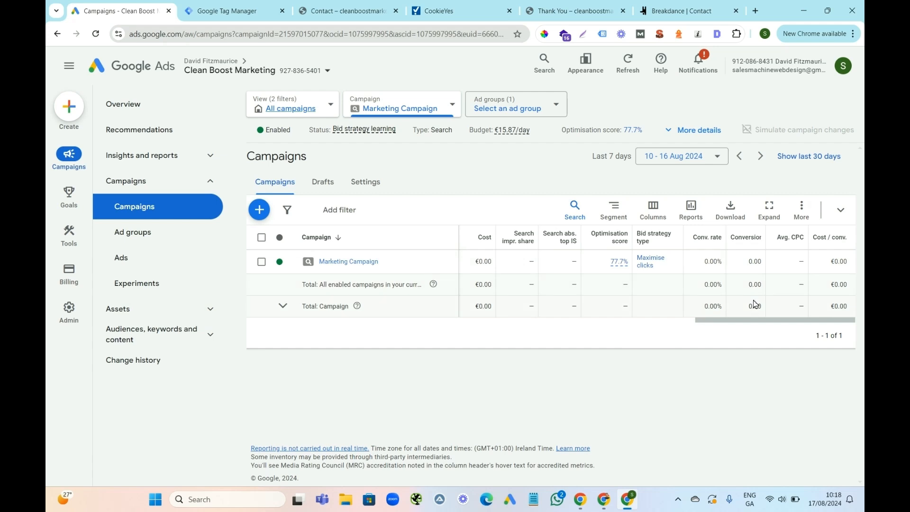
left_click(239, 14)
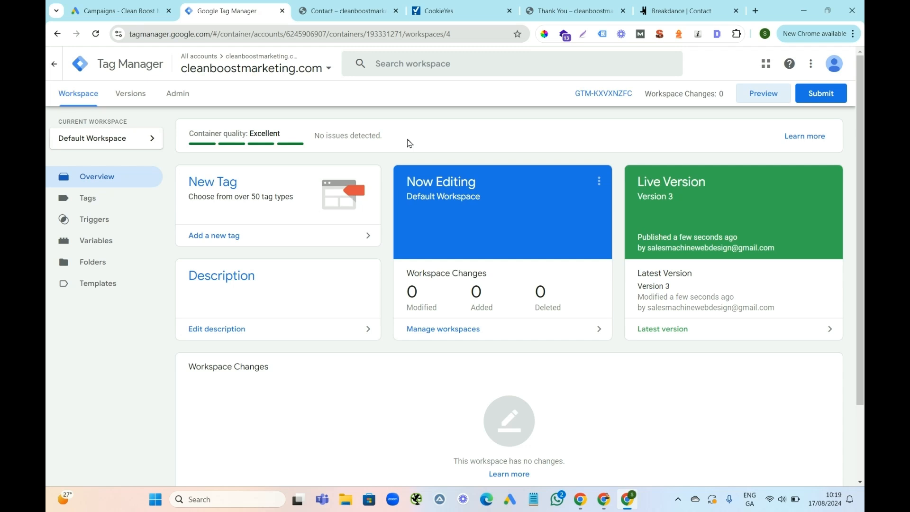
left_click(347, 11)
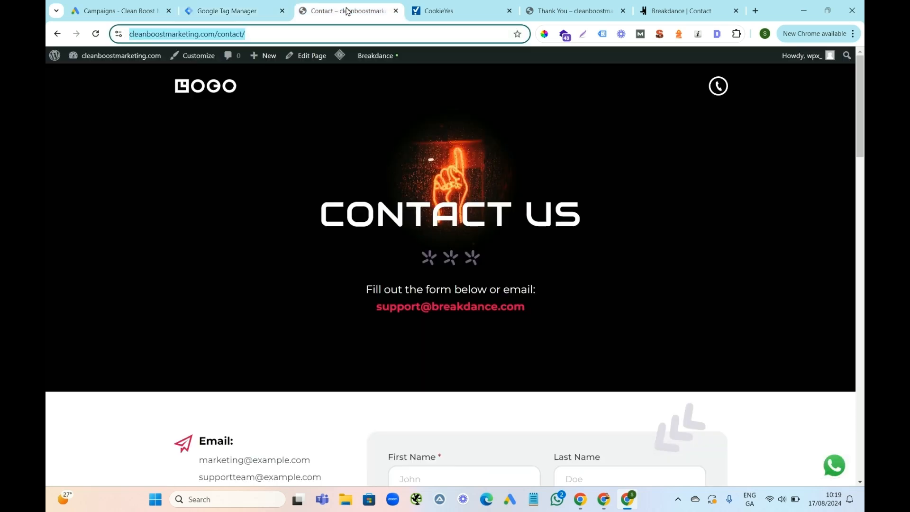
left_click(237, 11)
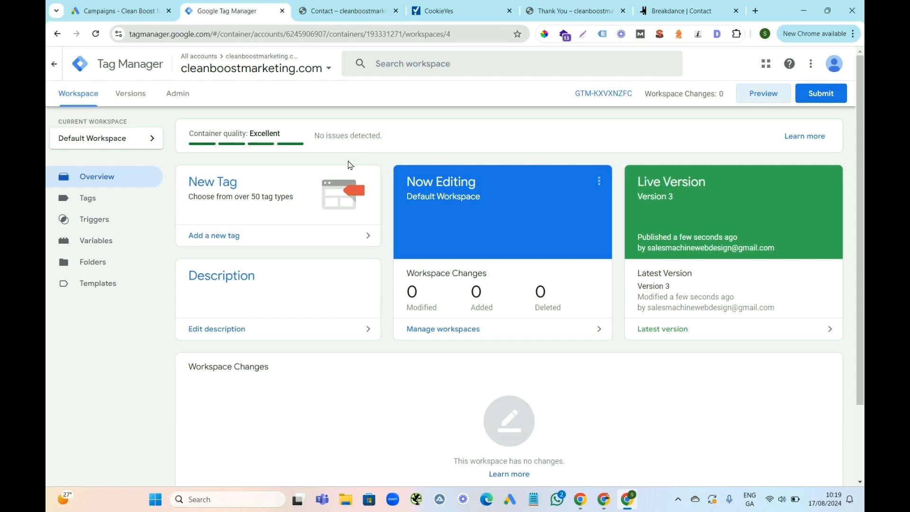